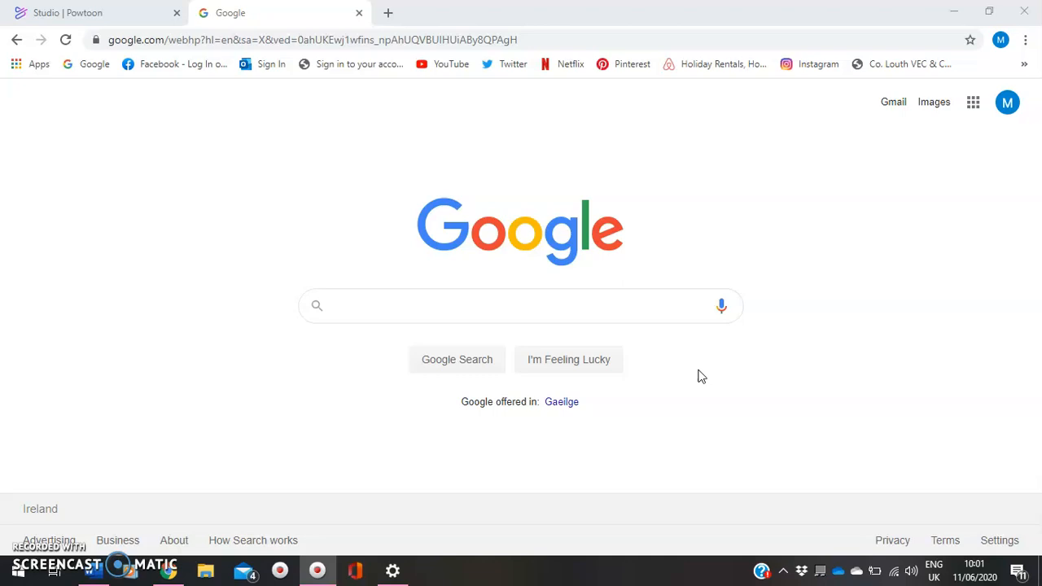
Step: Search the web for "powtoon" and open the Powtoon website from the results
{"action": "left_click", "coordinate": [699, 375]}
{"action": "left_click", "coordinate": [589, 294]}
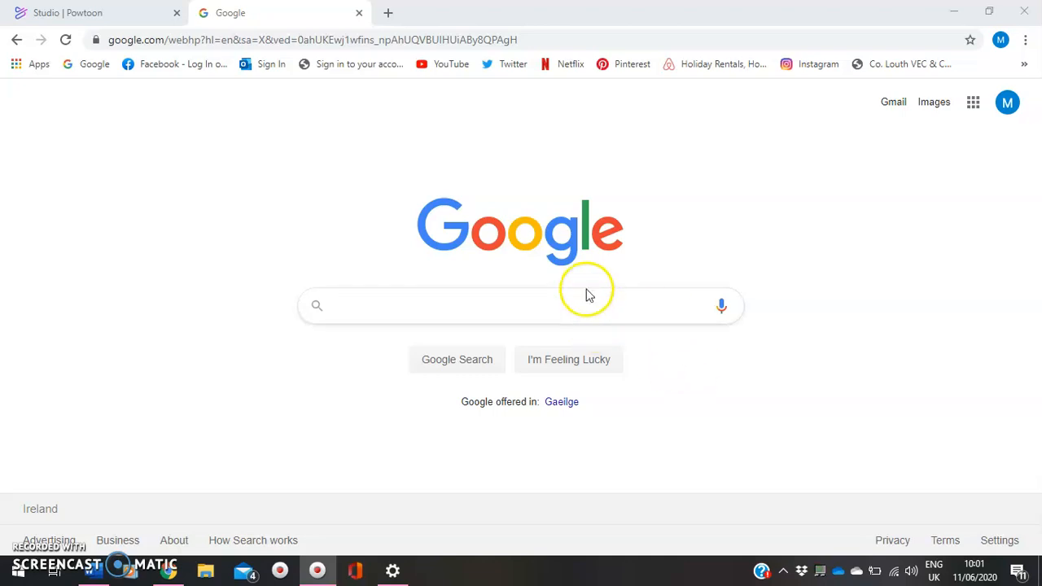
{"action": "left_click", "coordinate": [588, 298]}
{"action": "type", "text": "powtoon"}
{"action": "key", "text": "Return"}
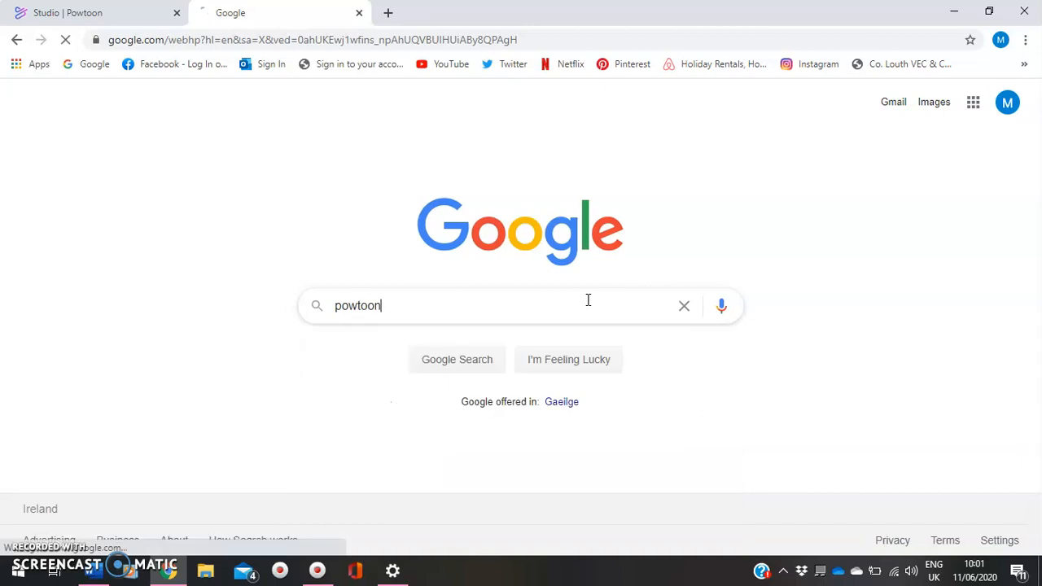
{"action": "left_click", "coordinate": [412, 232]}
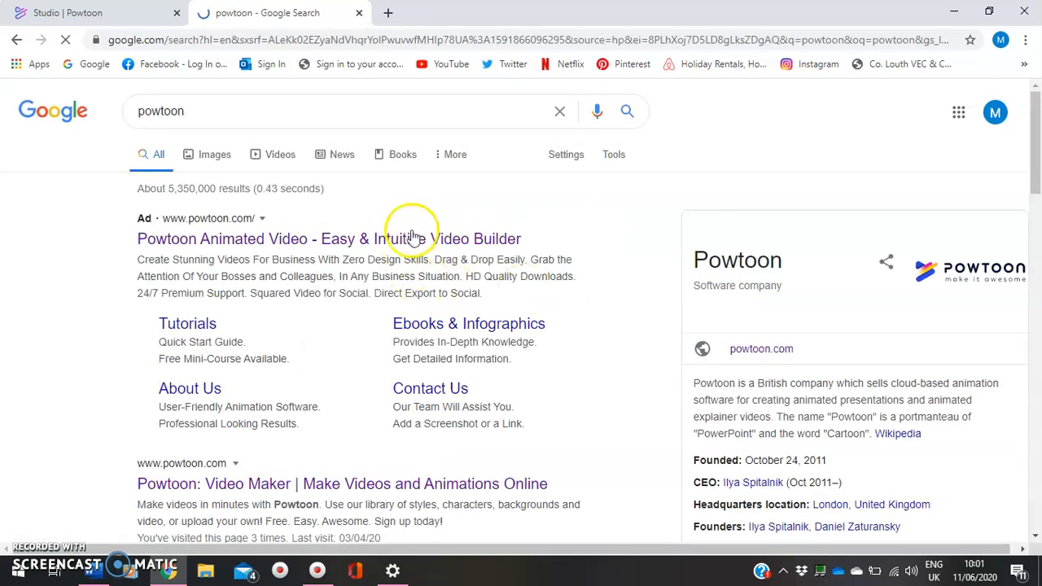
{"action": "left_click", "coordinate": [270, 483]}
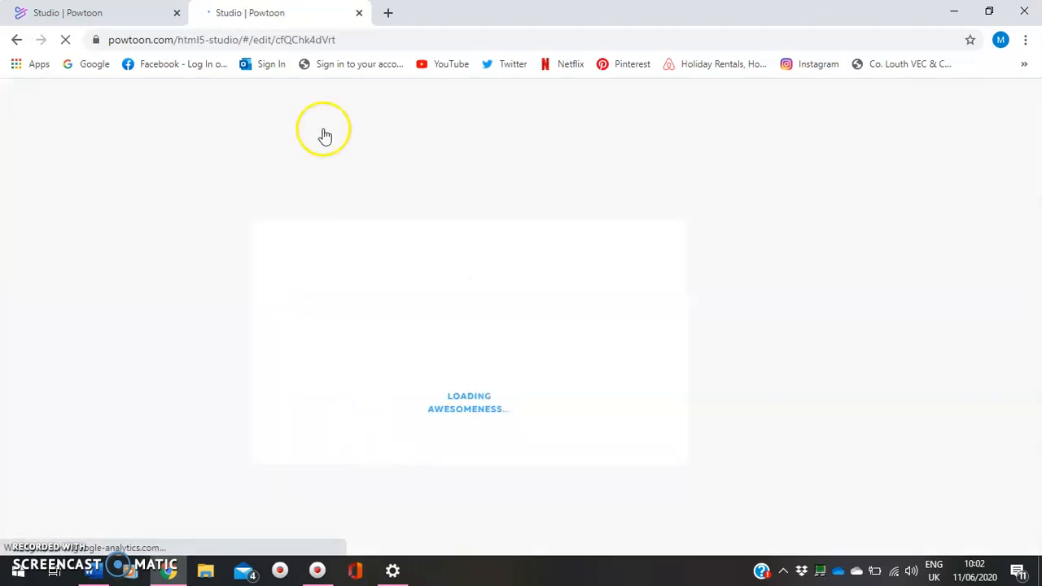
Step: Switch to the blank Untitled-6 project and apply the light blue colour background to slide 1
{"action": "left_click", "coordinate": [120, 14]}
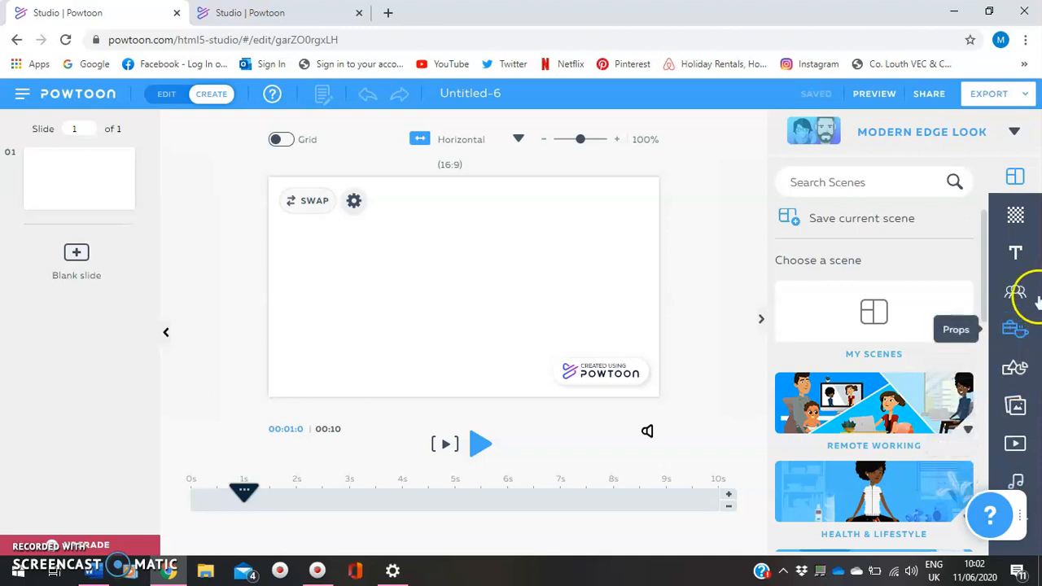
{"action": "left_click", "coordinate": [1017, 216]}
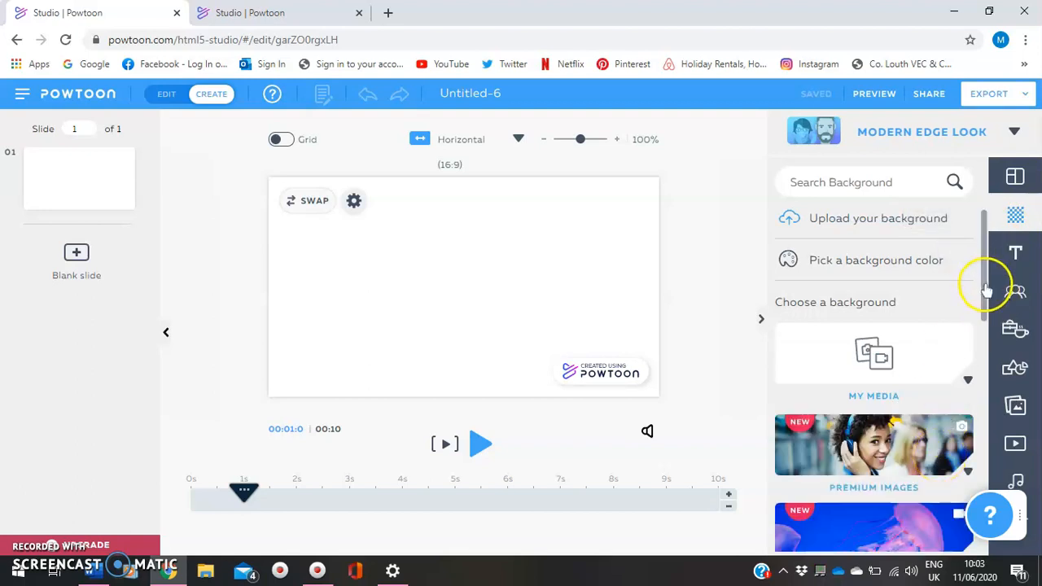
{"action": "scroll", "coordinate": [989, 289], "scroll_direction": "down", "scroll_amount": 1}
{"action": "left_click_drag", "start_coordinate": [984, 322], "coordinate": [991, 489]}
{"action": "left_click", "coordinate": [913, 396]}
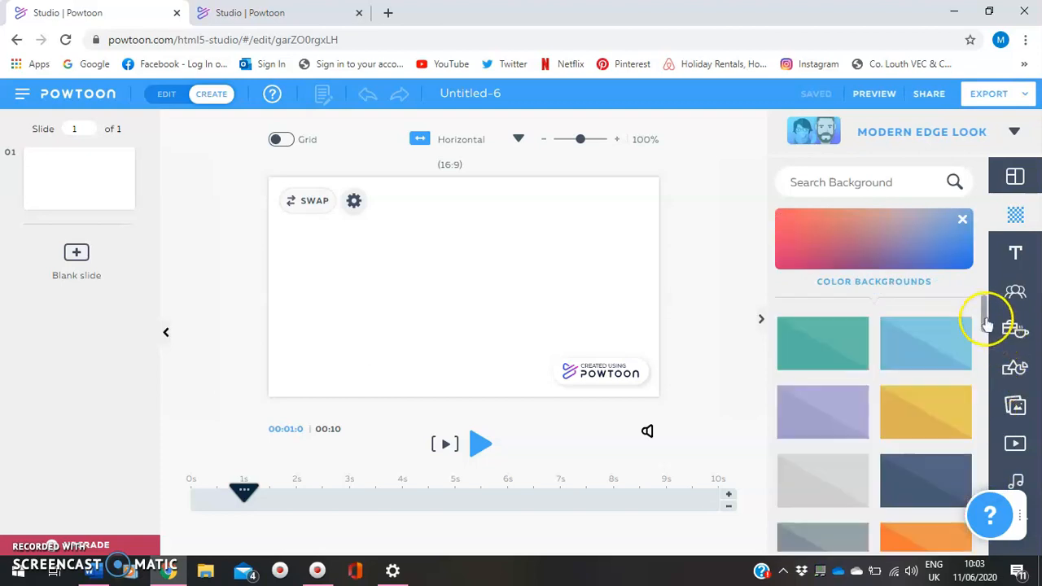
{"action": "left_click", "coordinate": [904, 347]}
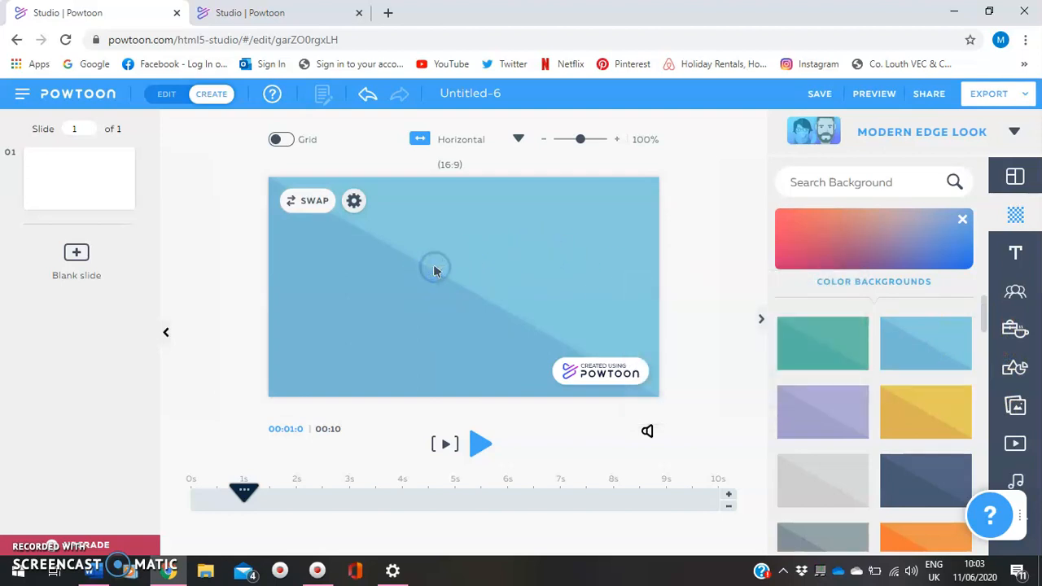
Step: Add the black briefcase from the Business props to the slide
{"action": "left_click", "coordinate": [1015, 327]}
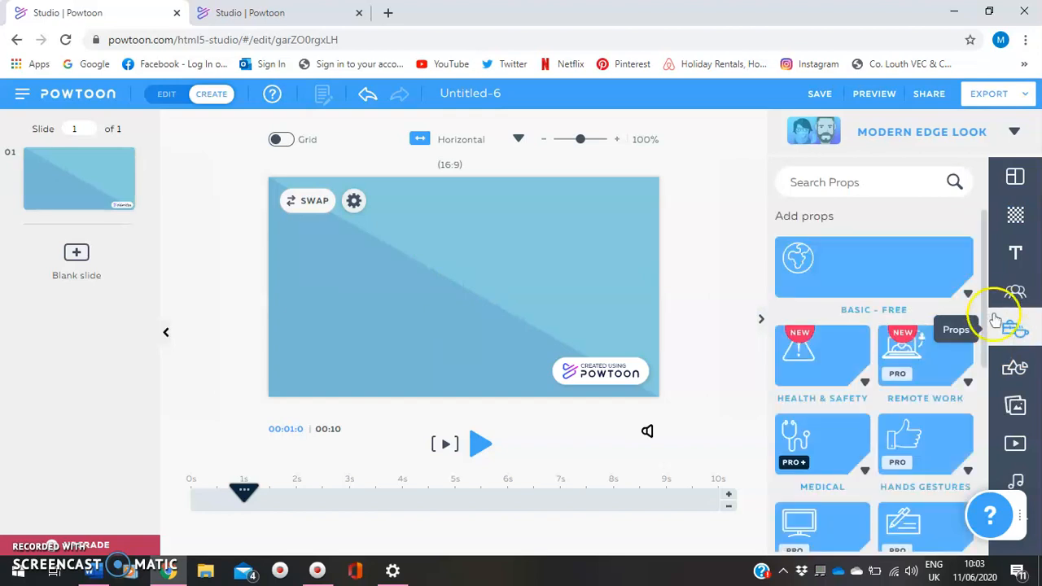
{"action": "scroll", "coordinate": [982, 313], "scroll_direction": "down", "scroll_amount": 1}
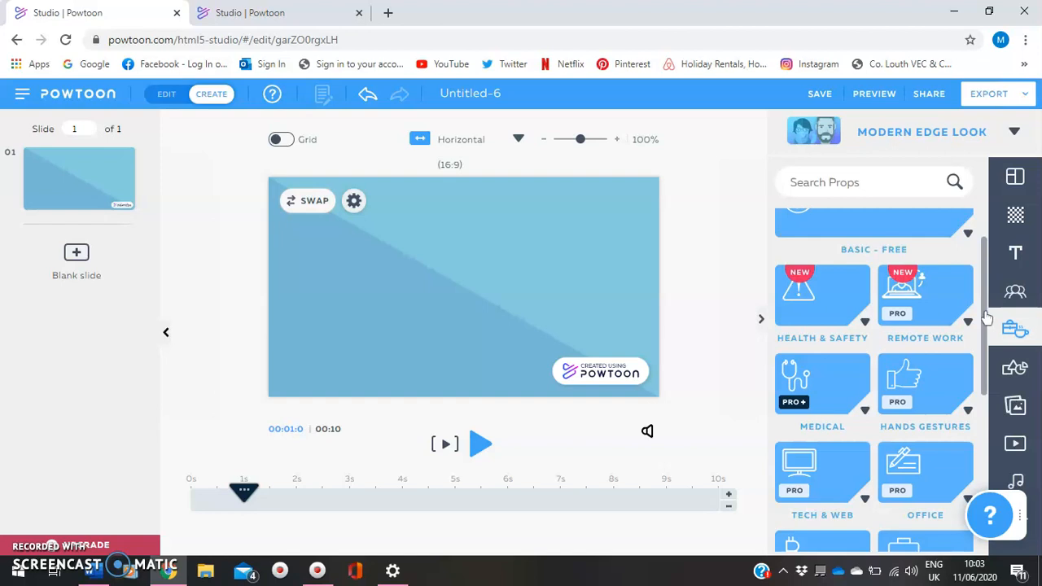
{"action": "left_click_drag", "start_coordinate": [986, 317], "coordinate": [1000, 412]}
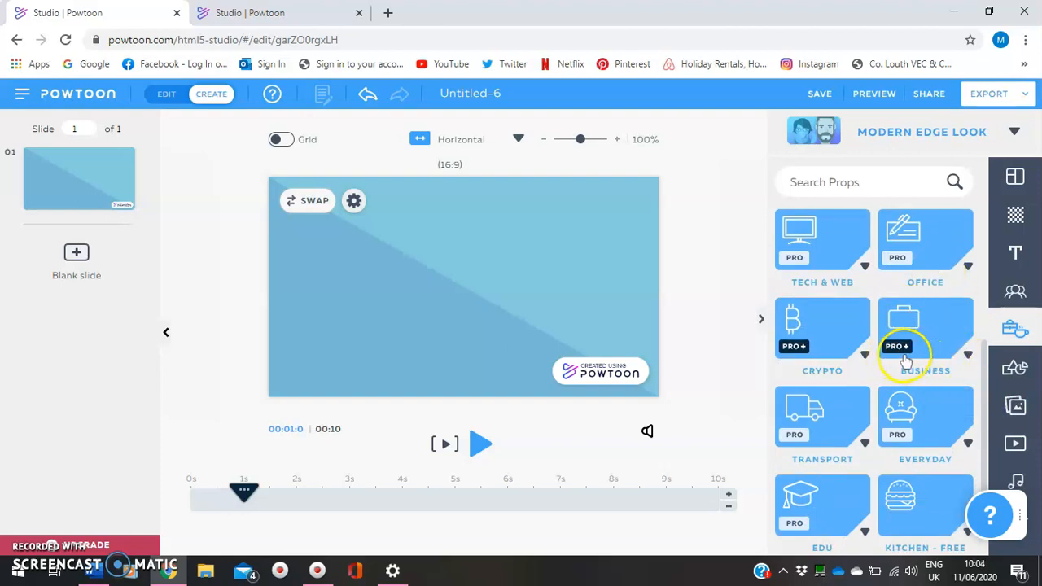
{"action": "left_click", "coordinate": [940, 348]}
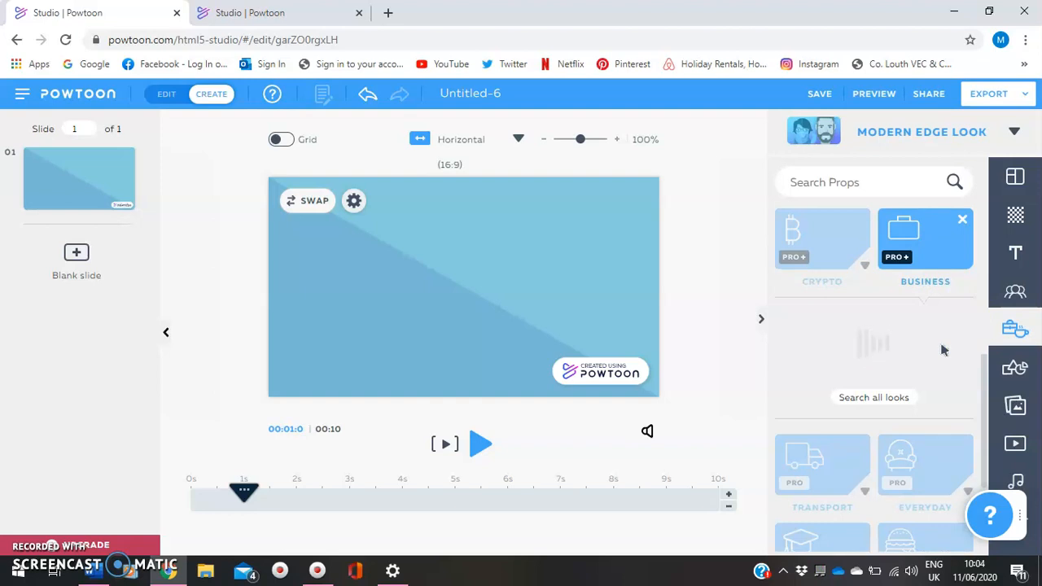
{"action": "left_click", "coordinate": [985, 375]}
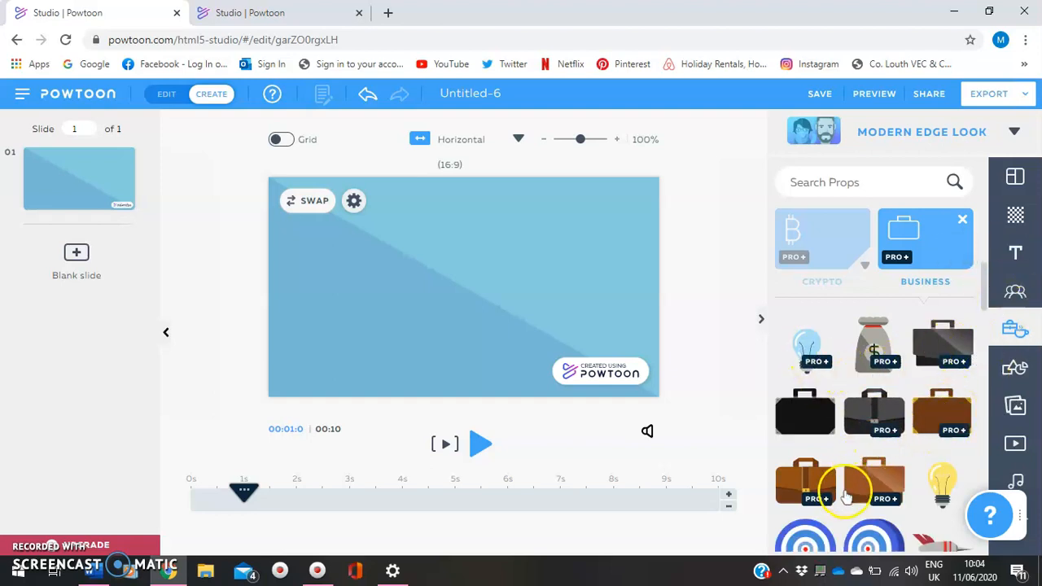
{"action": "left_click", "coordinate": [799, 421]}
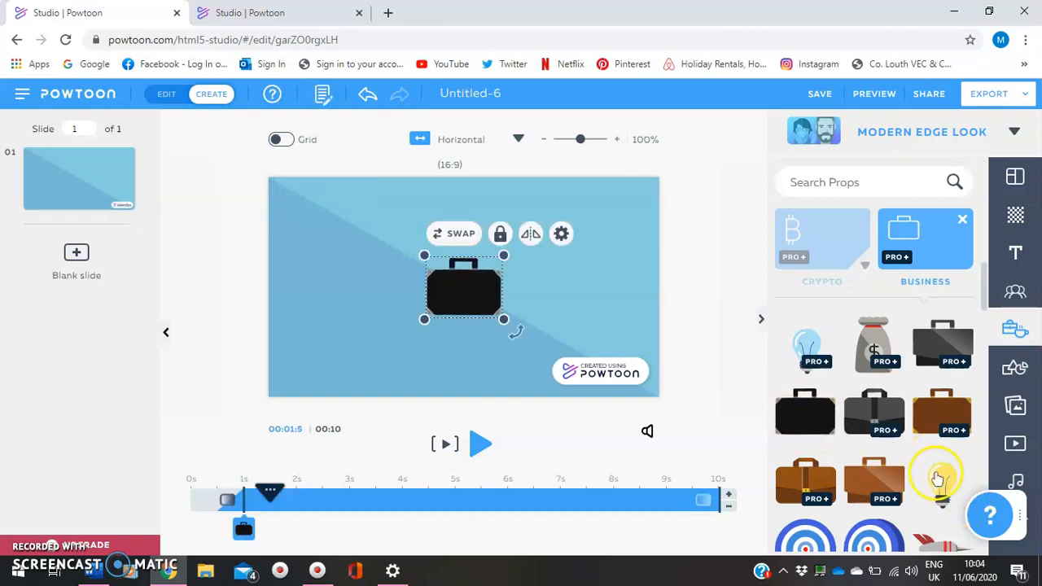
{"action": "left_click", "coordinate": [963, 222]}
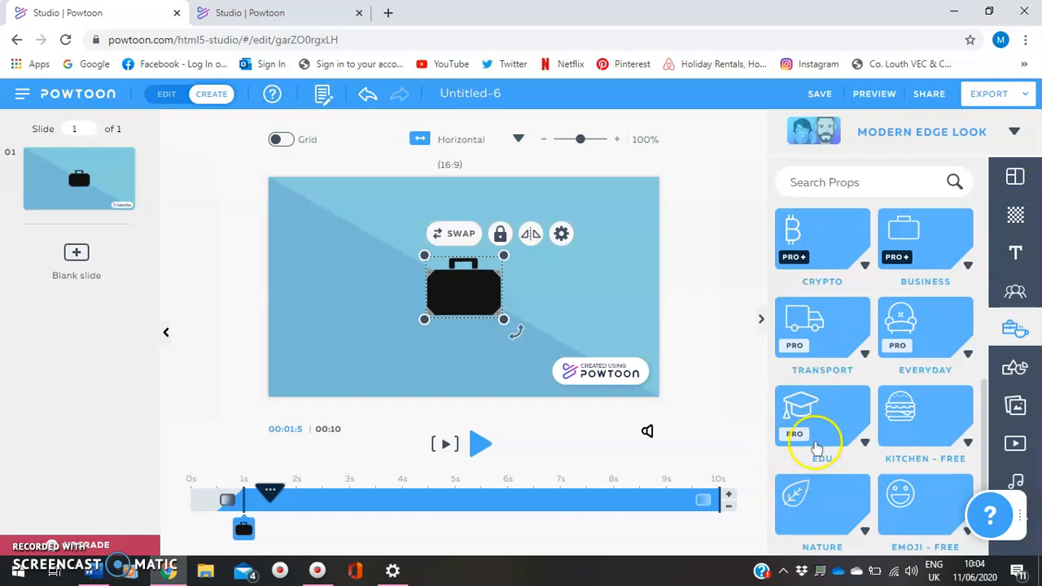
Step: Add the yellow folder and the dark green pen from the Edu props to the slide
{"action": "left_click", "coordinate": [807, 440]}
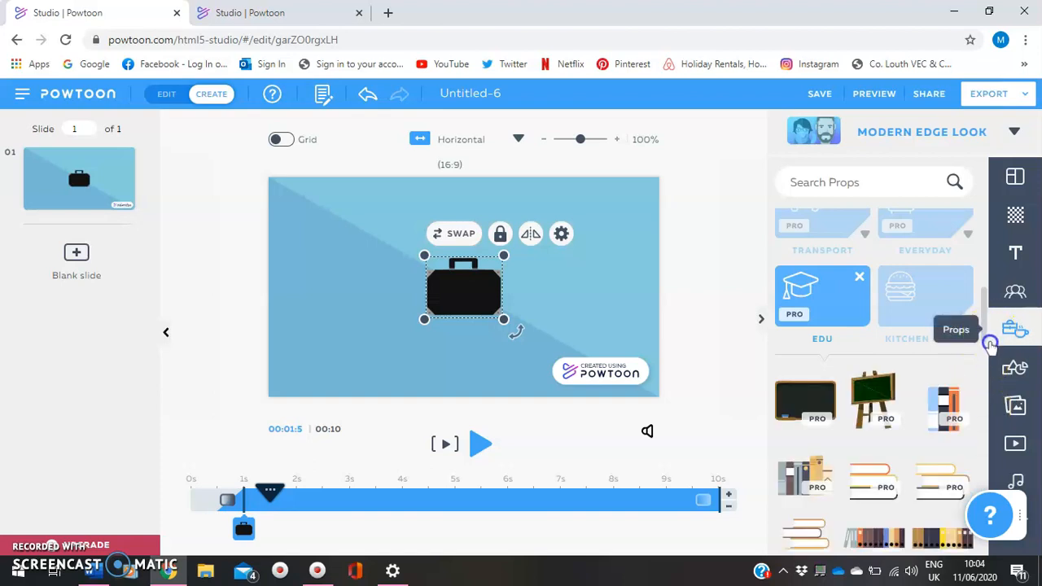
{"action": "left_click", "coordinate": [990, 343]}
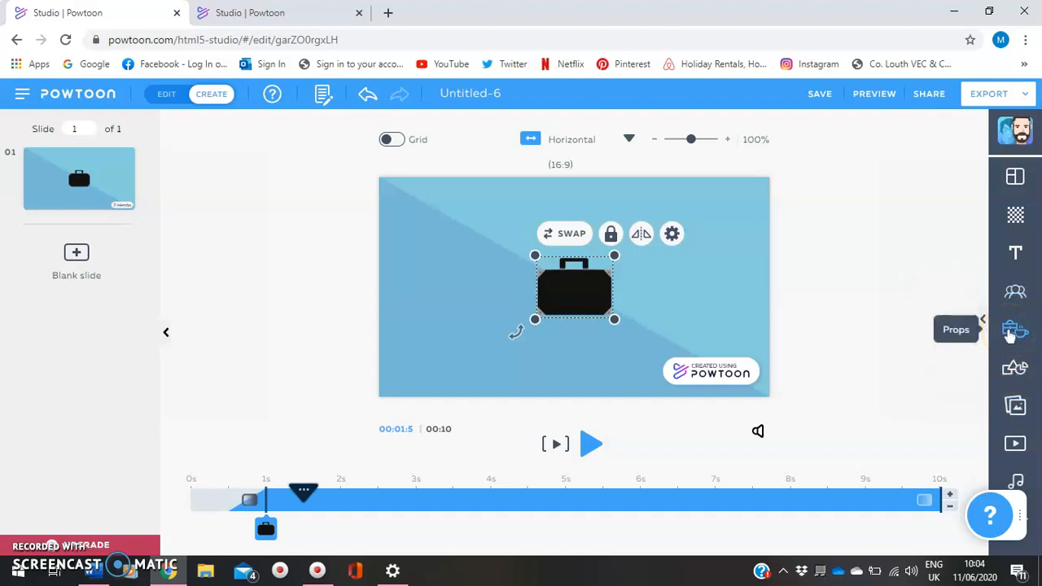
{"action": "left_click", "coordinate": [1008, 334]}
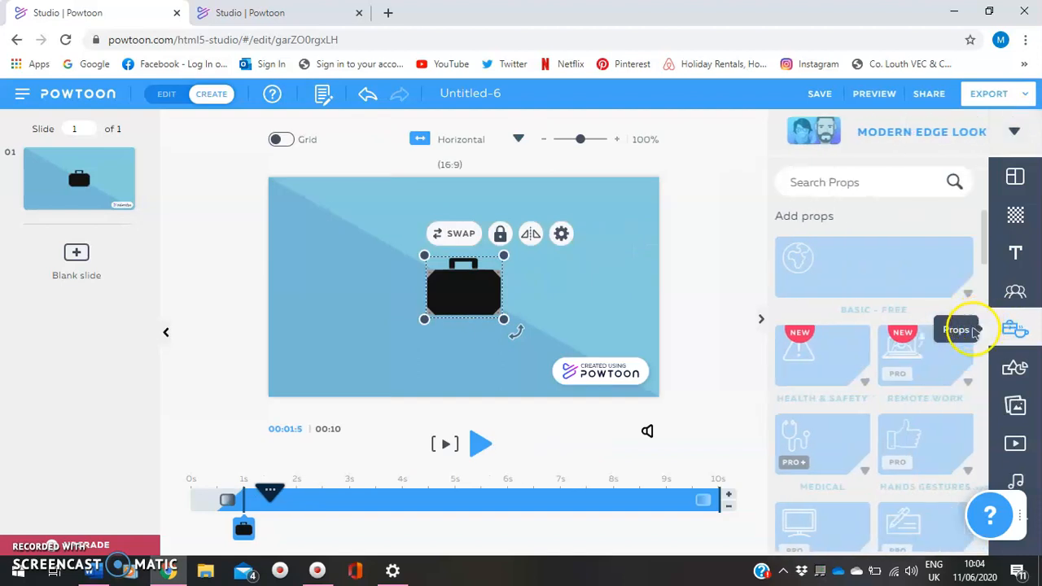
{"action": "left_click_drag", "start_coordinate": [987, 249], "coordinate": [976, 367]}
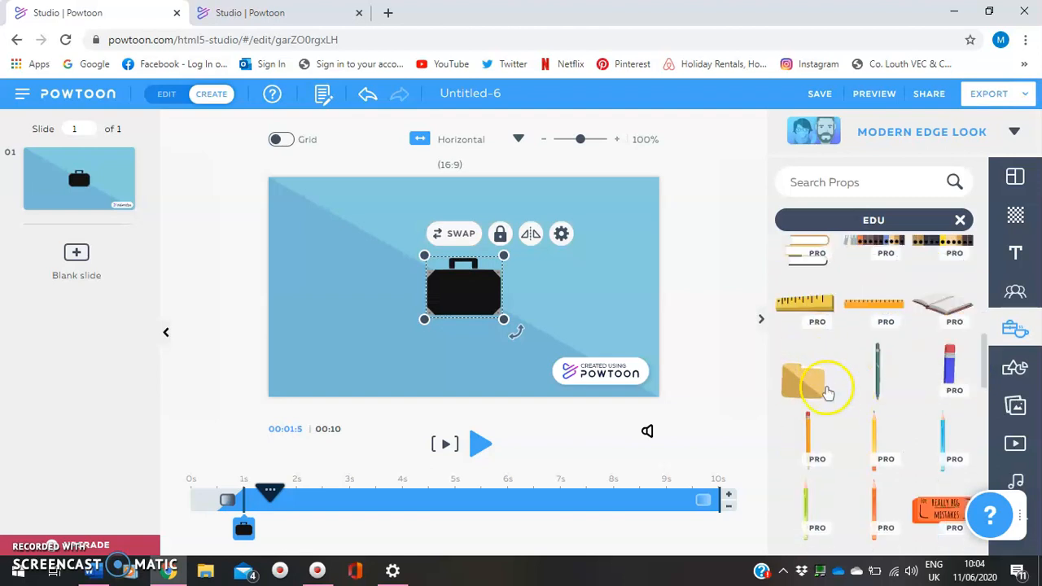
{"action": "left_click", "coordinate": [813, 384]}
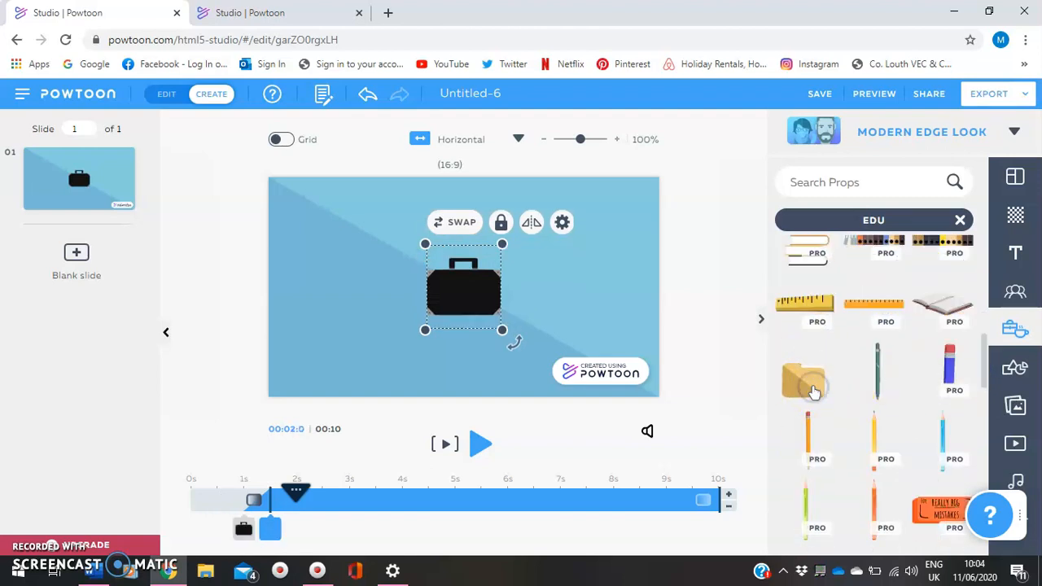
{"action": "left_click", "coordinate": [879, 375]}
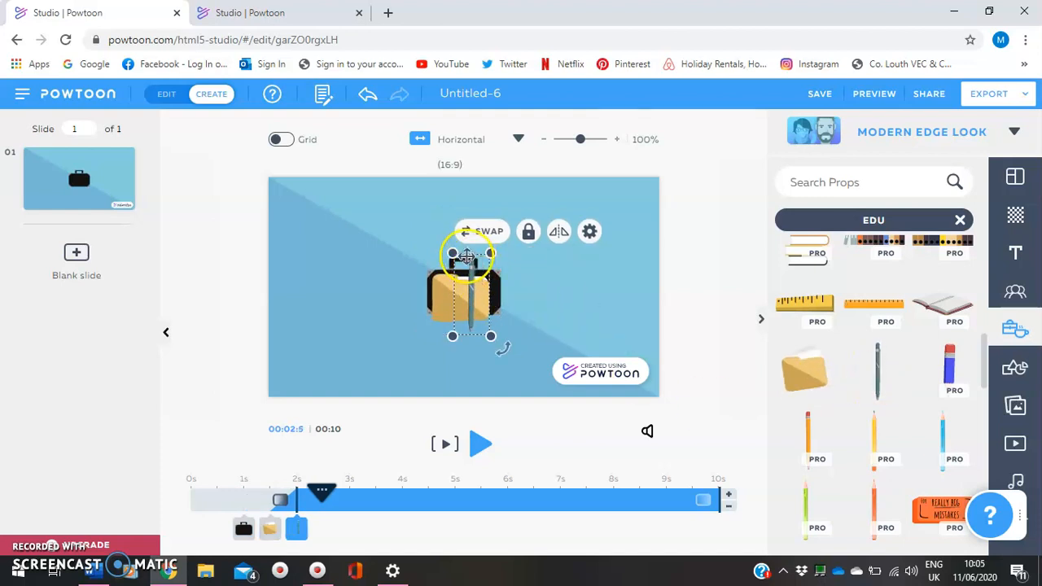
Step: Arrange the props with the folder in the slide's upper-left corner, the pen in the upper-right corner and the briefcase at the bottom centre
{"action": "left_click_drag", "start_coordinate": [466, 257], "coordinate": [570, 260]}
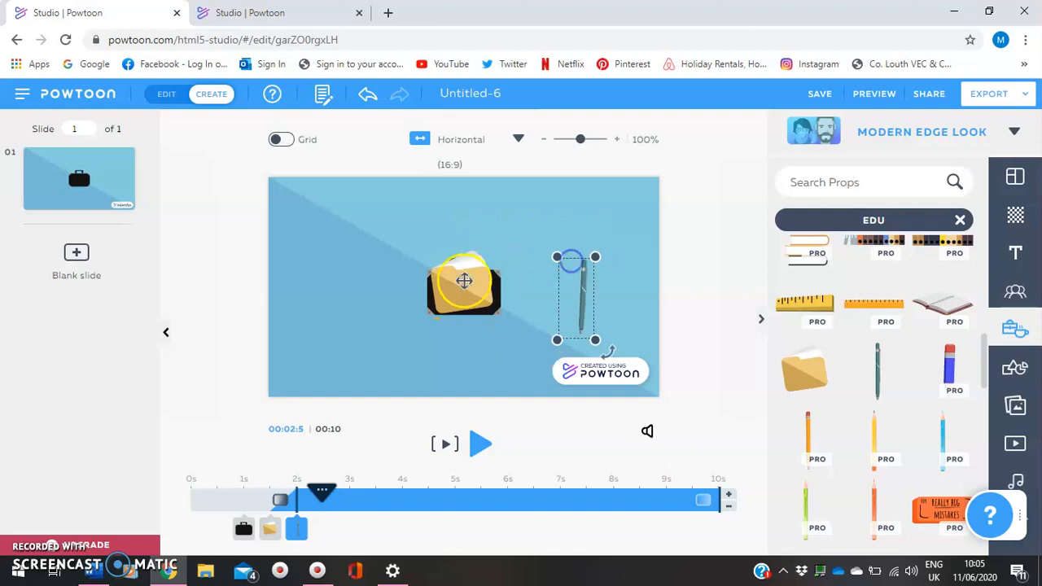
{"action": "left_click_drag", "start_coordinate": [461, 278], "coordinate": [311, 328]}
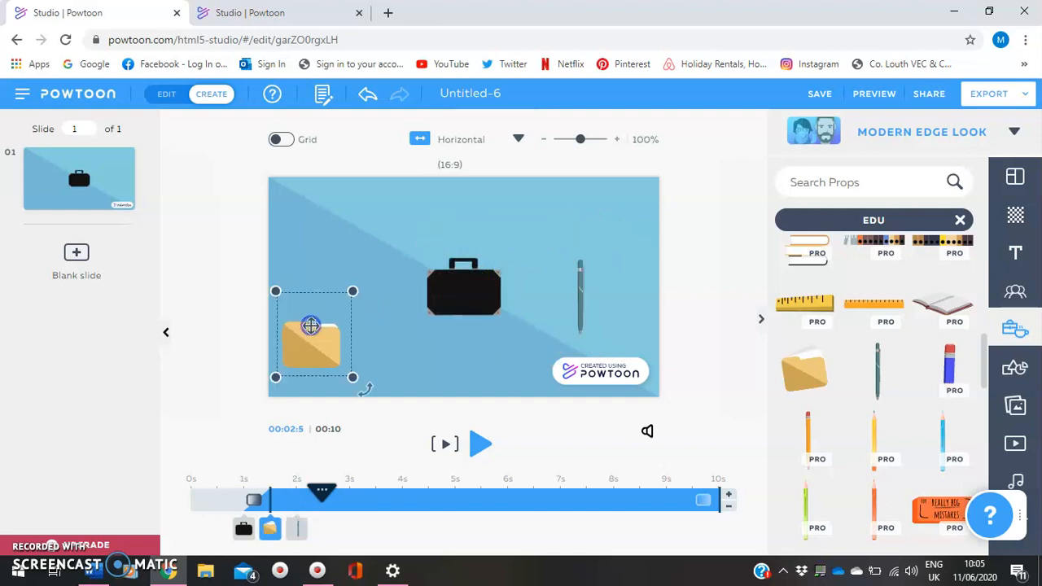
{"action": "left_click", "coordinate": [496, 261]}
{"action": "left_click_drag", "start_coordinate": [467, 278], "coordinate": [455, 355]}
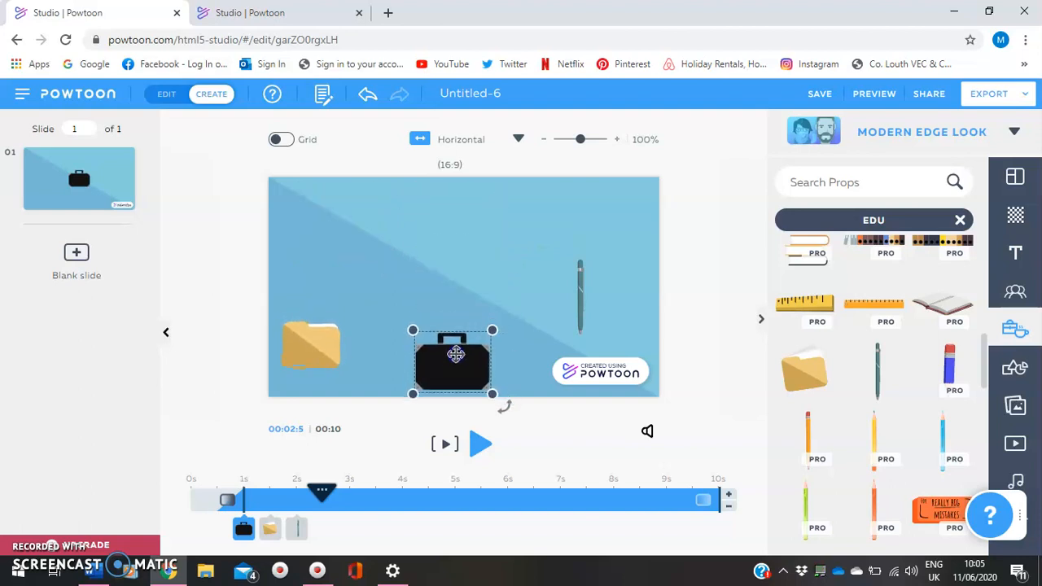
{"action": "left_click", "coordinate": [309, 317]}
{"action": "left_click_drag", "start_coordinate": [309, 317], "coordinate": [311, 226]}
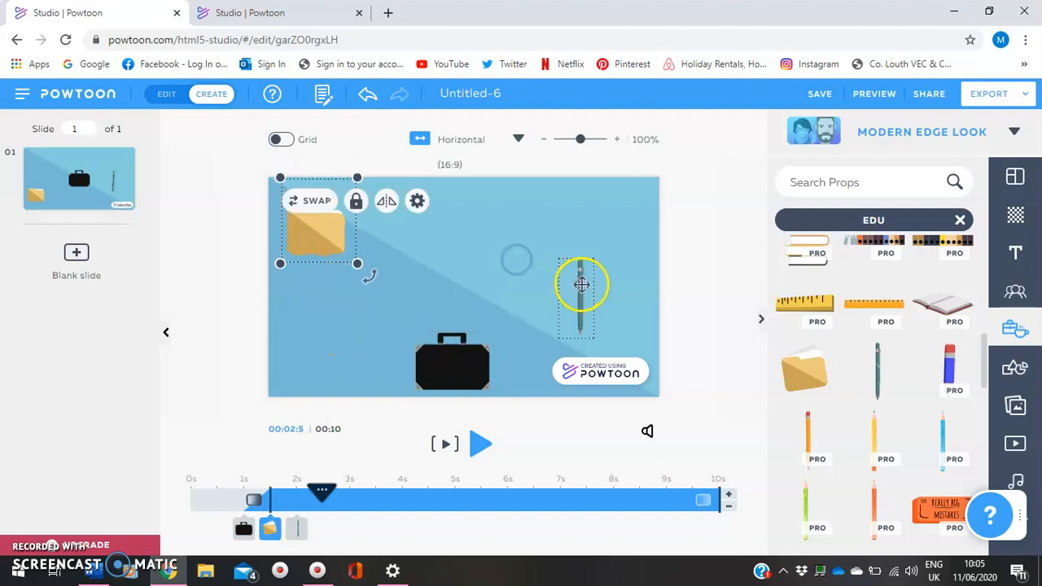
{"action": "left_click", "coordinate": [578, 285]}
{"action": "left_click_drag", "start_coordinate": [608, 218], "coordinate": [618, 216]}
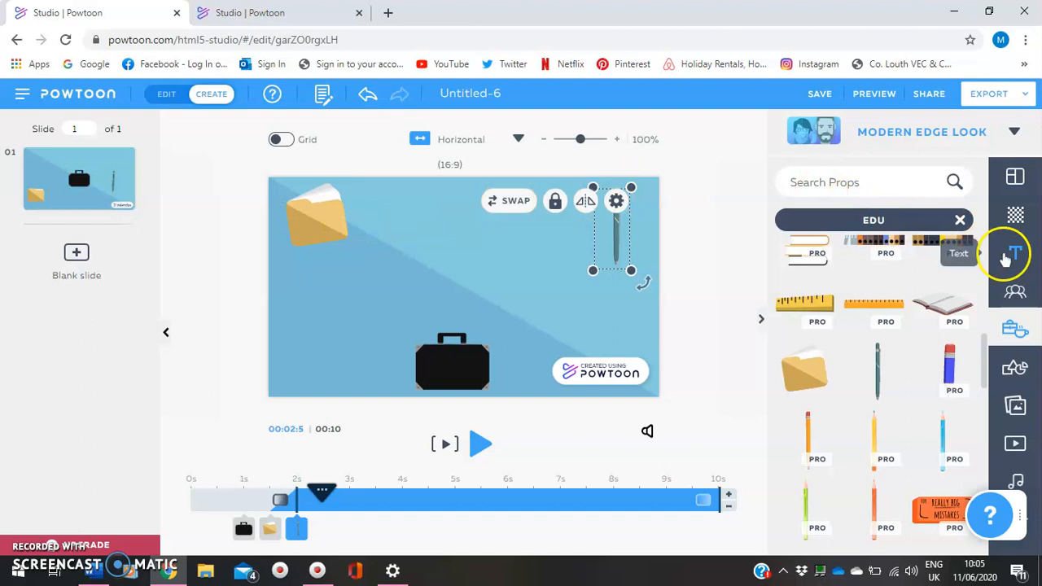
Step: Add a title text to the slide and replace its placeholder with "The Office"
{"action": "left_click", "coordinate": [1015, 254]}
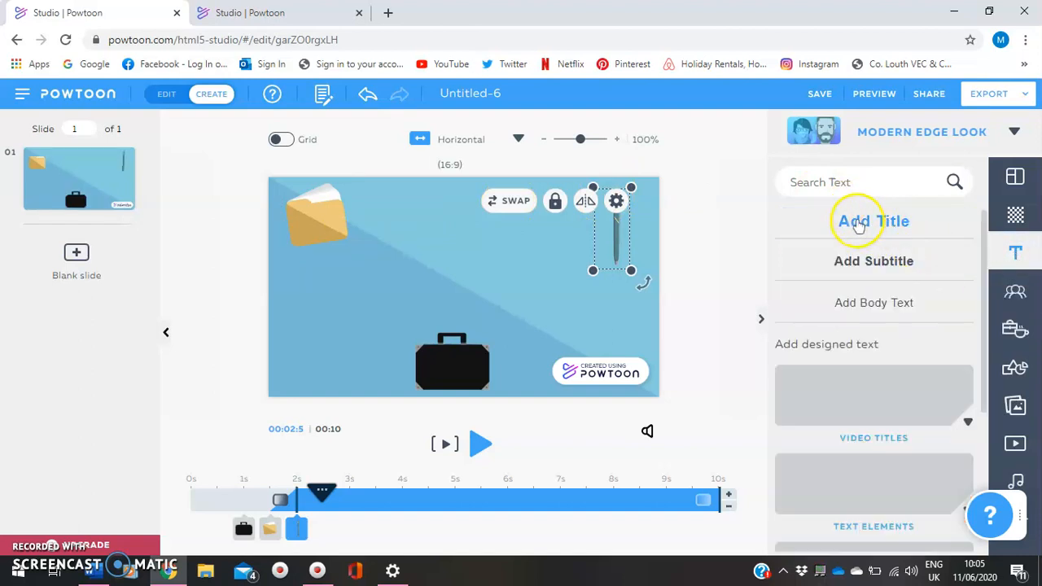
{"action": "left_click", "coordinate": [857, 222]}
{"action": "double_click", "coordinate": [440, 288]}
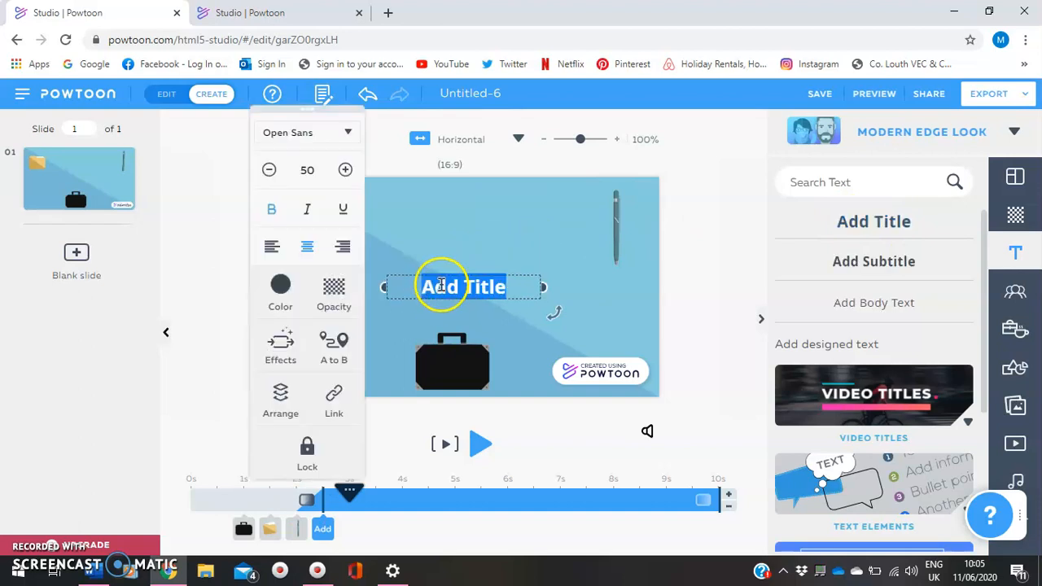
{"action": "left_click", "coordinate": [440, 284]}
{"action": "key", "text": "BackSpace"}
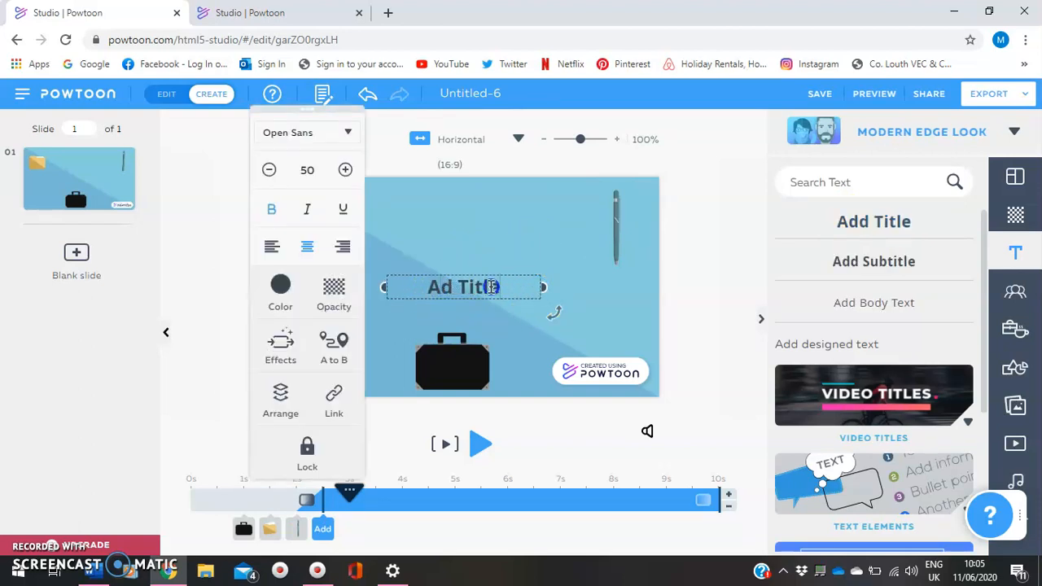
{"action": "left_click_drag", "start_coordinate": [503, 286], "coordinate": [418, 286]}
{"action": "key", "text": "BackSpace"}
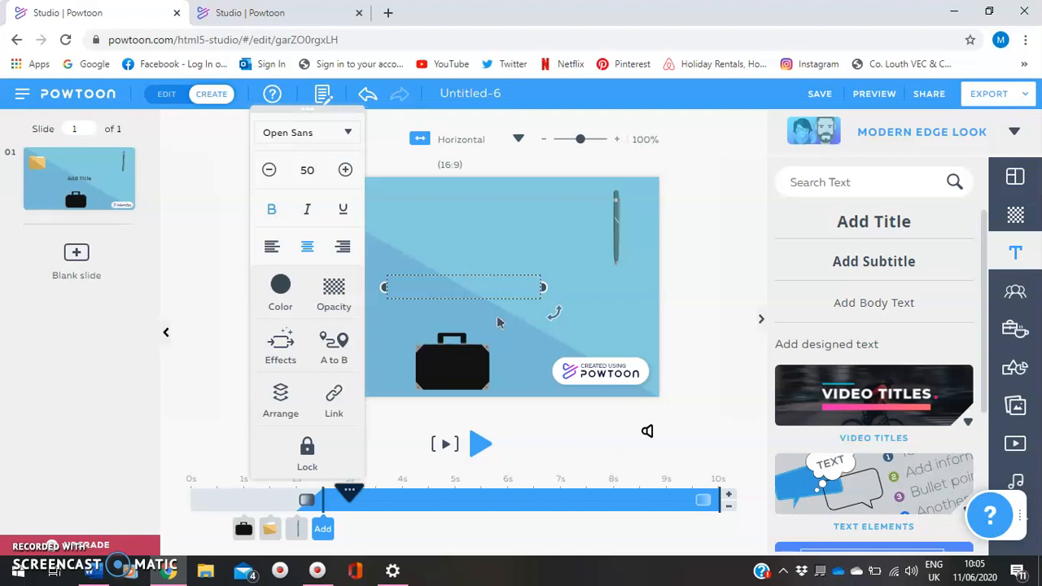
{"action": "type", "text": "The Office"}
Step: Format the title "The Office" in the favourite font Comic (Gochi Hand) and colour it dark blue, #0E47A1
{"action": "left_click_drag", "start_coordinate": [514, 286], "coordinate": [417, 287]}
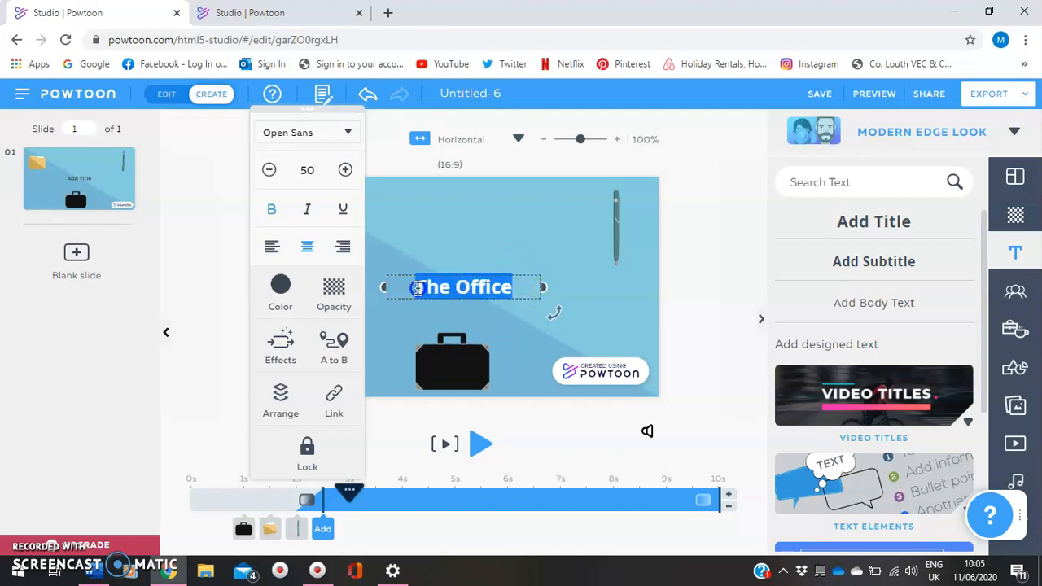
{"action": "left_click", "coordinate": [351, 137]}
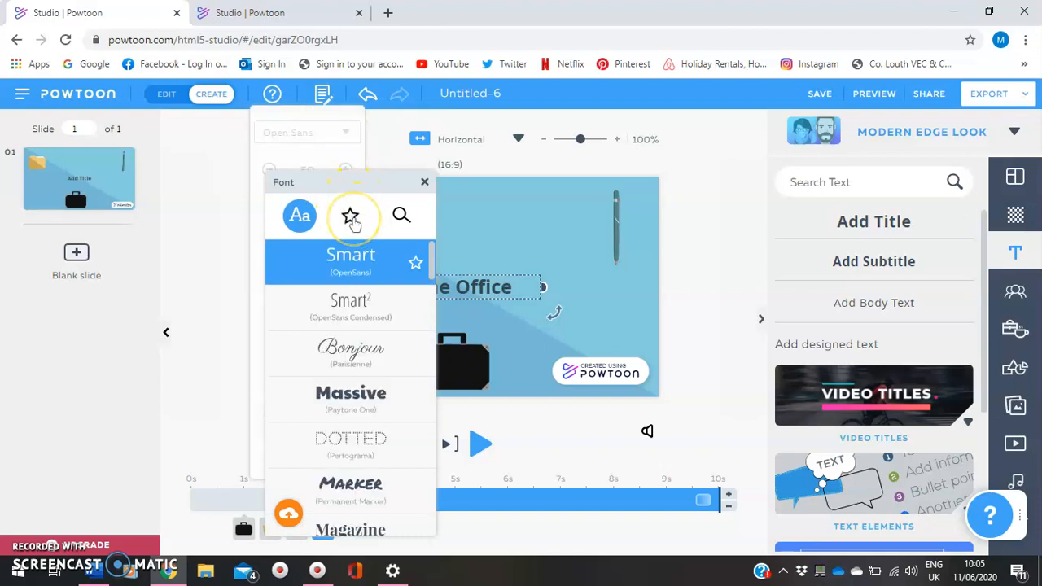
{"action": "left_click", "coordinate": [351, 217]}
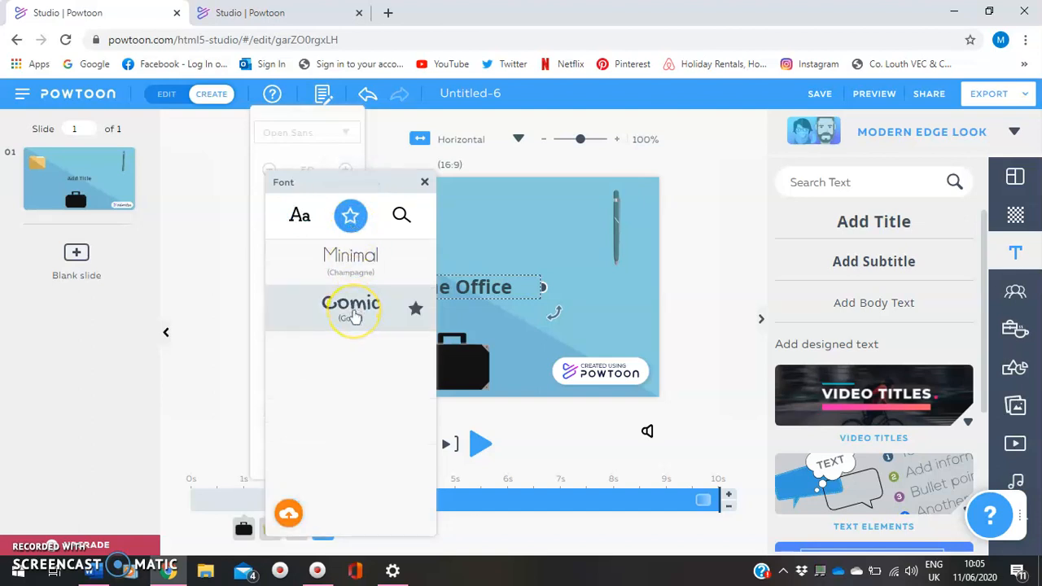
{"action": "left_click", "coordinate": [351, 308]}
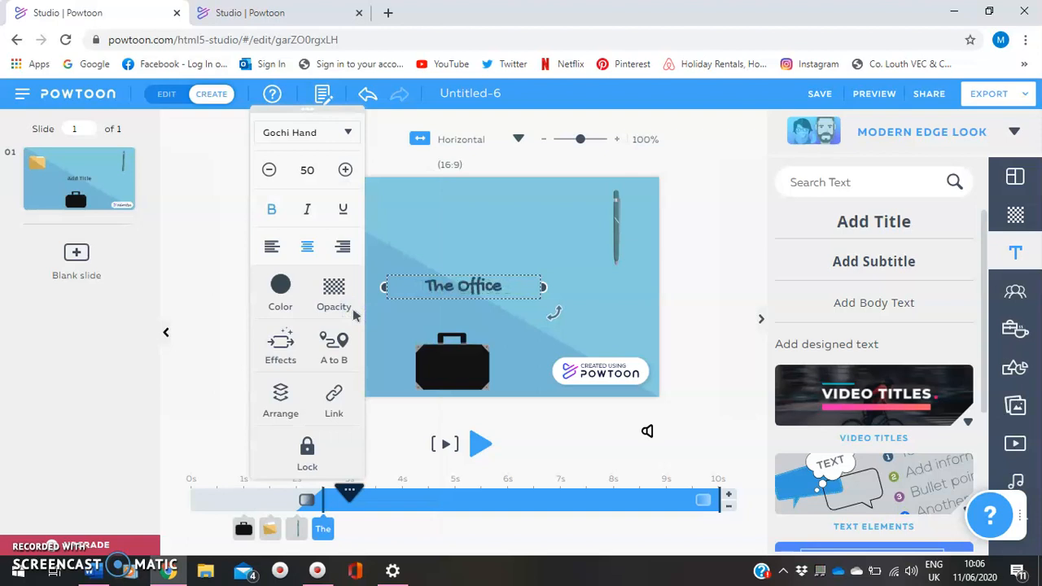
{"action": "left_click", "coordinate": [282, 287]}
{"action": "left_click", "coordinate": [290, 256]}
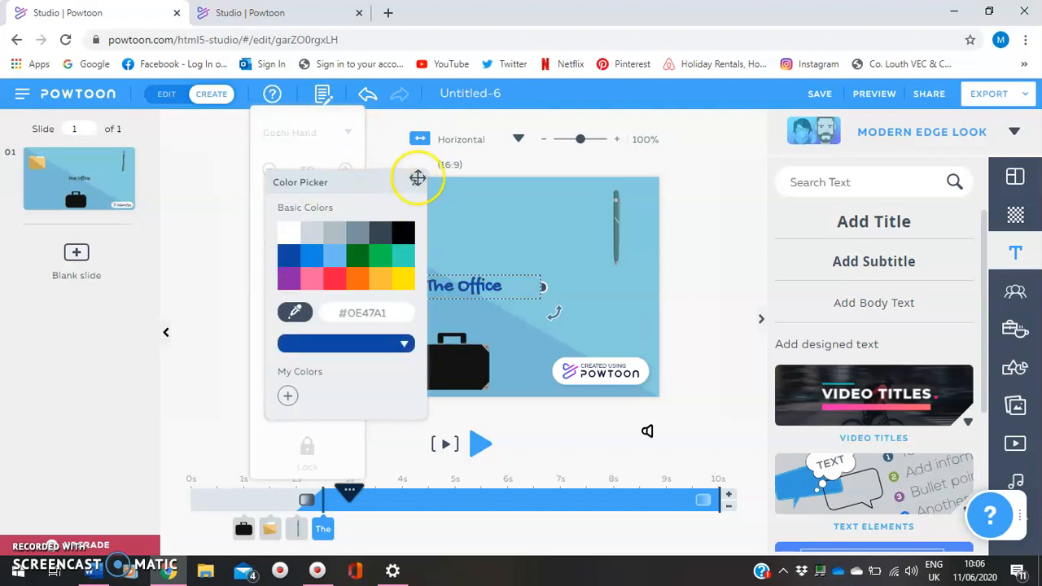
Step: Make the title "The Office" bold and increase its font size to 64
{"action": "left_click", "coordinate": [414, 182]}
{"action": "left_click", "coordinate": [273, 210]}
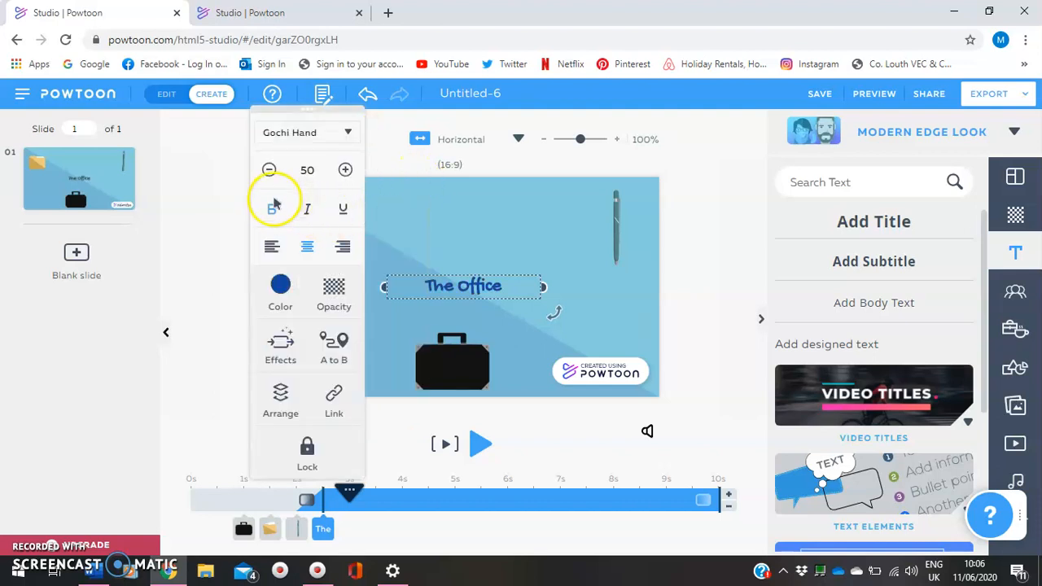
{"action": "left_click", "coordinate": [345, 169]}
{"action": "left_click", "coordinate": [345, 169]}
{"action": "left_click", "coordinate": [345, 169]}
{"action": "left_click", "coordinate": [345, 169]}
{"action": "left_click", "coordinate": [345, 169]}
{"action": "left_click", "coordinate": [345, 169]}
{"action": "left_click", "coordinate": [345, 169]}
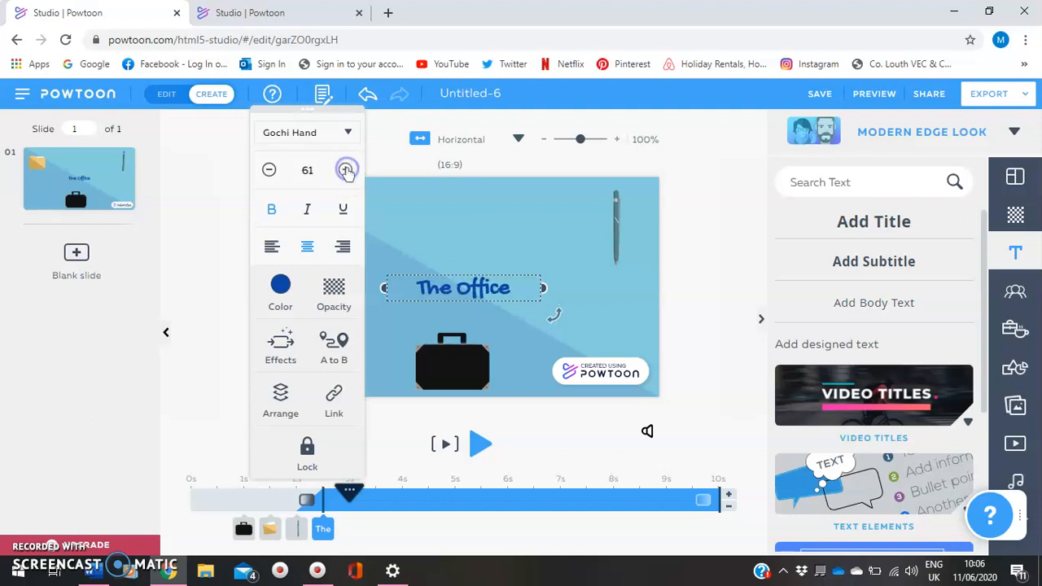
{"action": "left_click", "coordinate": [509, 216]}
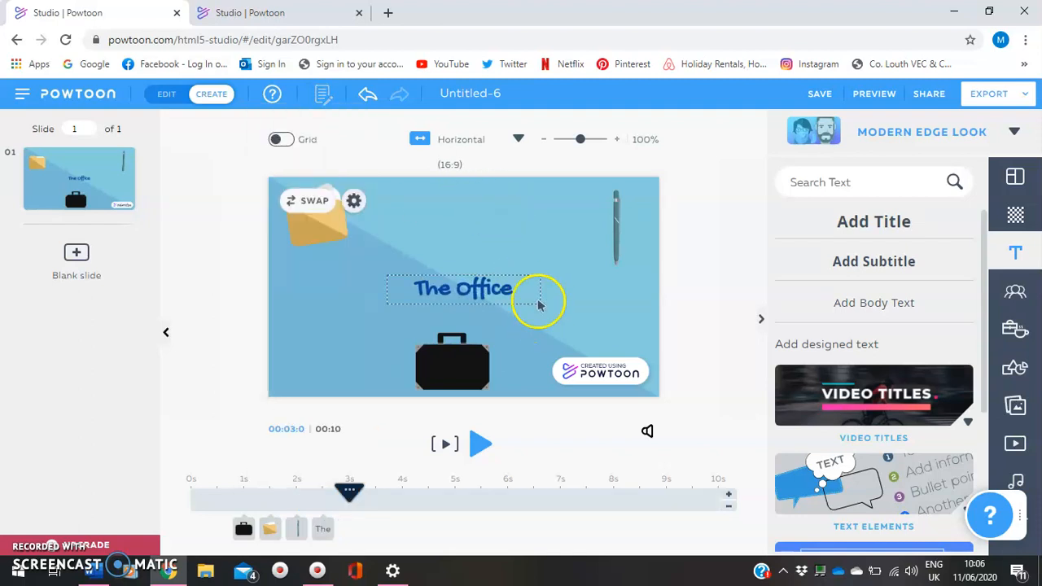
Step: Tilt the title "The Office" slightly counter-clockwise and move it up a little above the slide's centre
{"action": "left_click", "coordinate": [501, 289]}
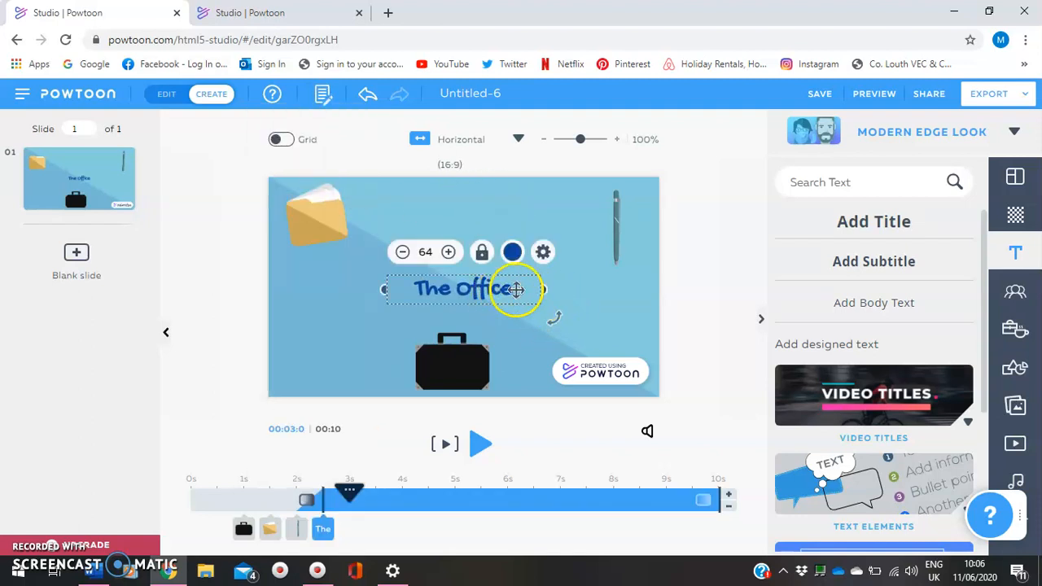
{"action": "mouse_move", "coordinate": [554, 319]}
{"action": "left_mouse_down"}
{"action": "mouse_move", "coordinate": [542, 284]}
{"action": "mouse_move", "coordinate": [547, 300]}
{"action": "left_mouse_up"}
{"action": "left_click_drag", "start_coordinate": [432, 281], "coordinate": [430, 253]}
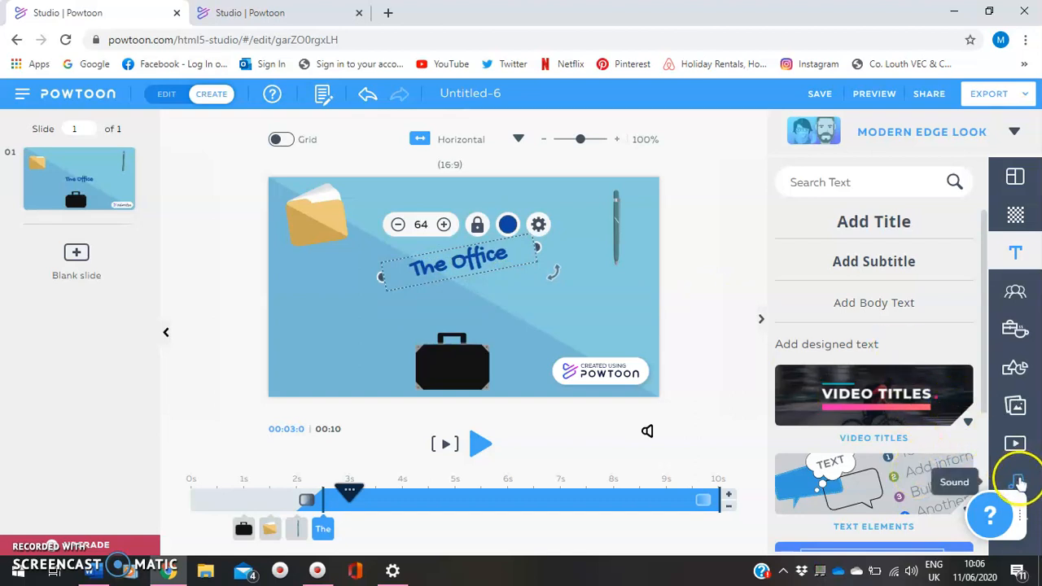
Step: Preview the 02:03 track "Can't Stop Happiness" from the Happy free sounds and use it as the Powtoon's soundtrack
{"action": "left_click", "coordinate": [1018, 480]}
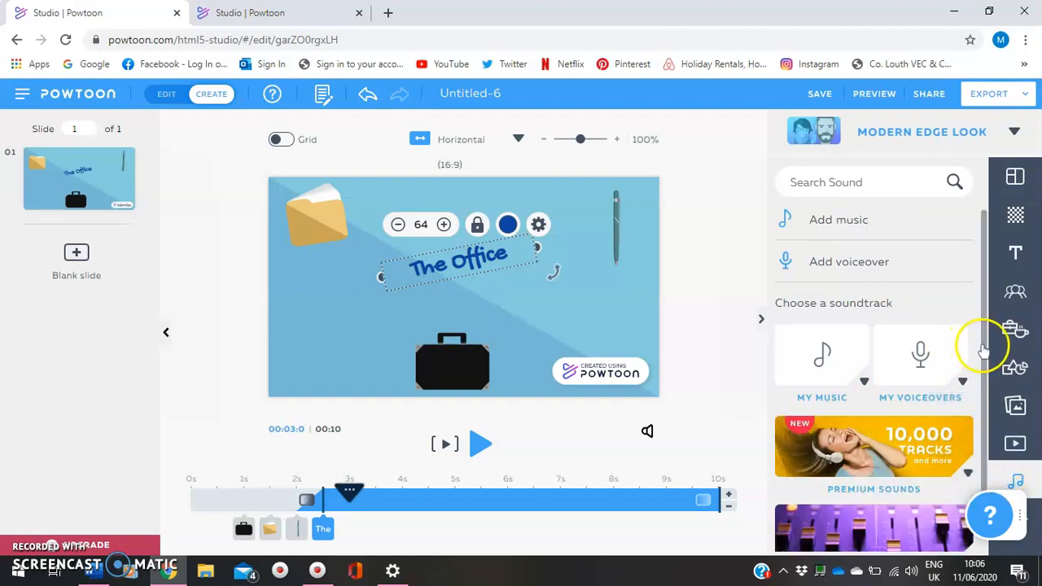
{"action": "scroll", "coordinate": [985, 376], "scroll_direction": "down", "scroll_amount": 2}
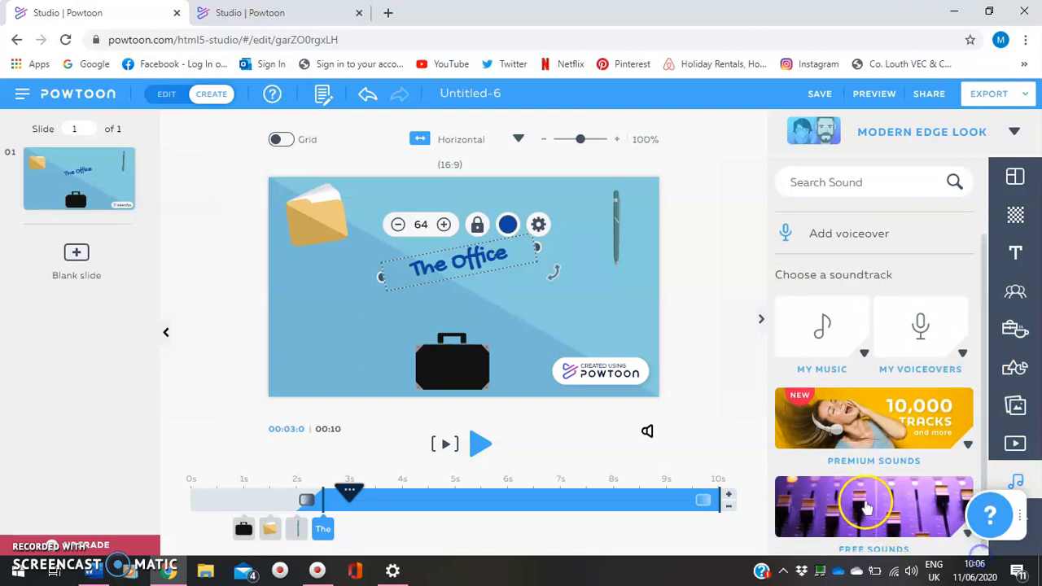
{"action": "left_click", "coordinate": [866, 506]}
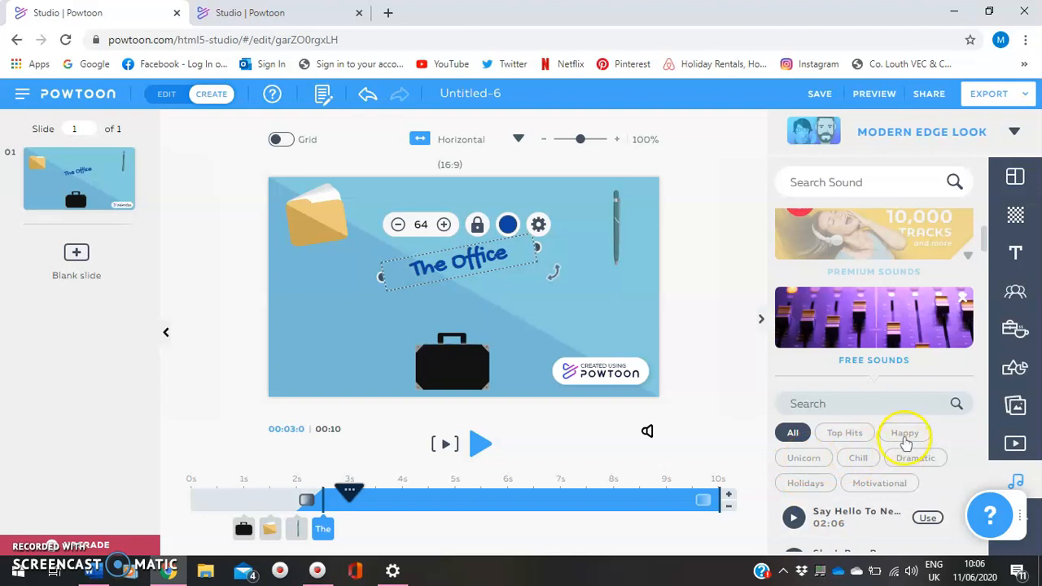
{"action": "left_click", "coordinate": [905, 433]}
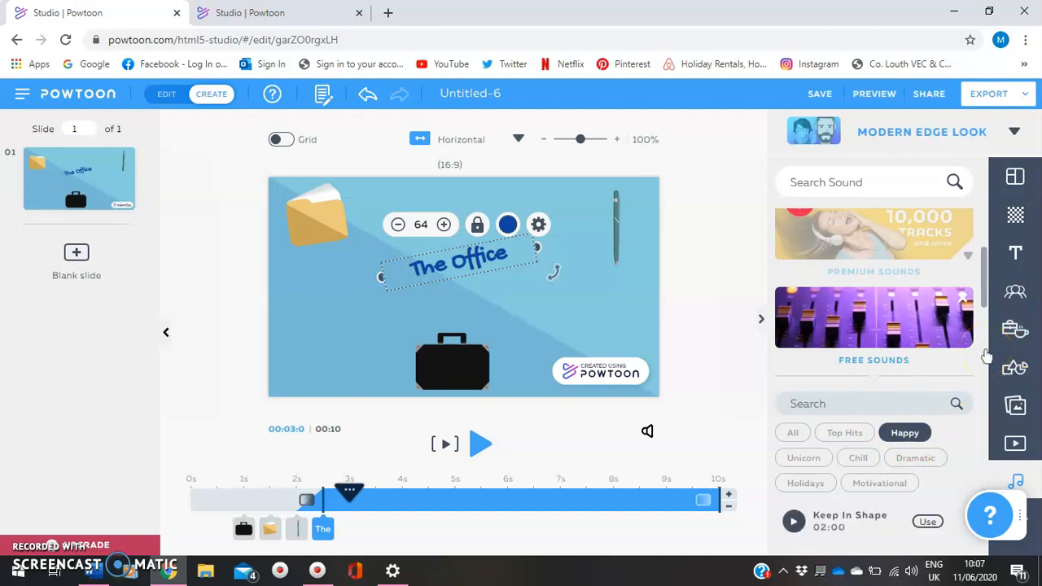
{"action": "left_click_drag", "start_coordinate": [985, 295], "coordinate": [985, 364]}
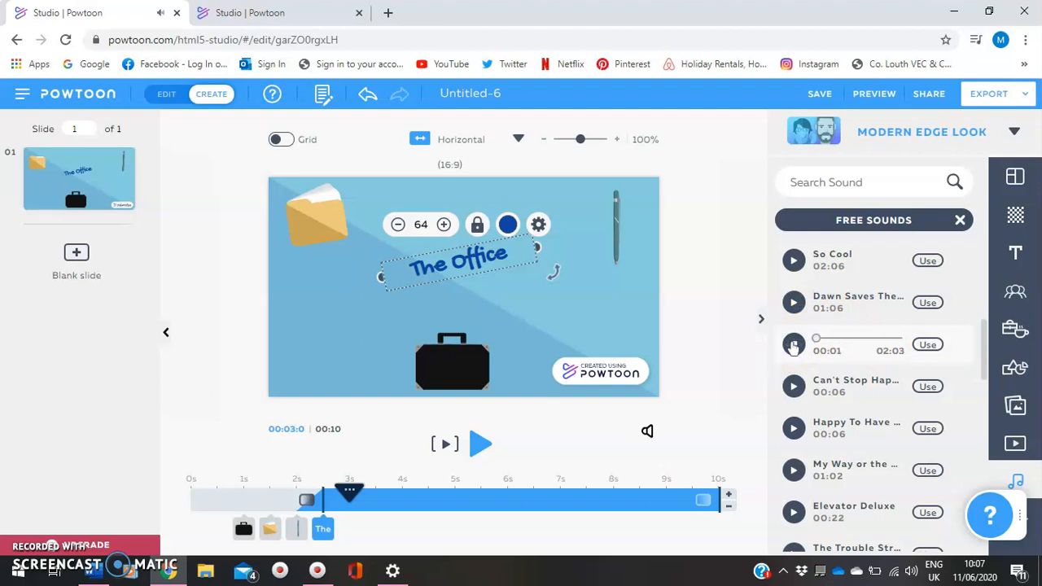
{"action": "left_click", "coordinate": [794, 345]}
{"action": "left_click", "coordinate": [927, 345]}
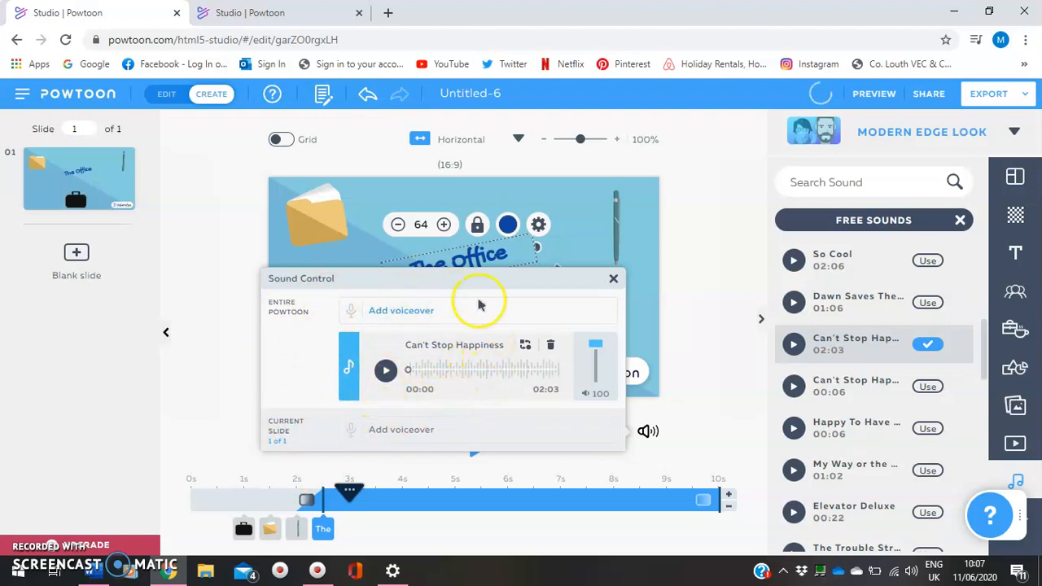
{"action": "left_click", "coordinate": [612, 280]}
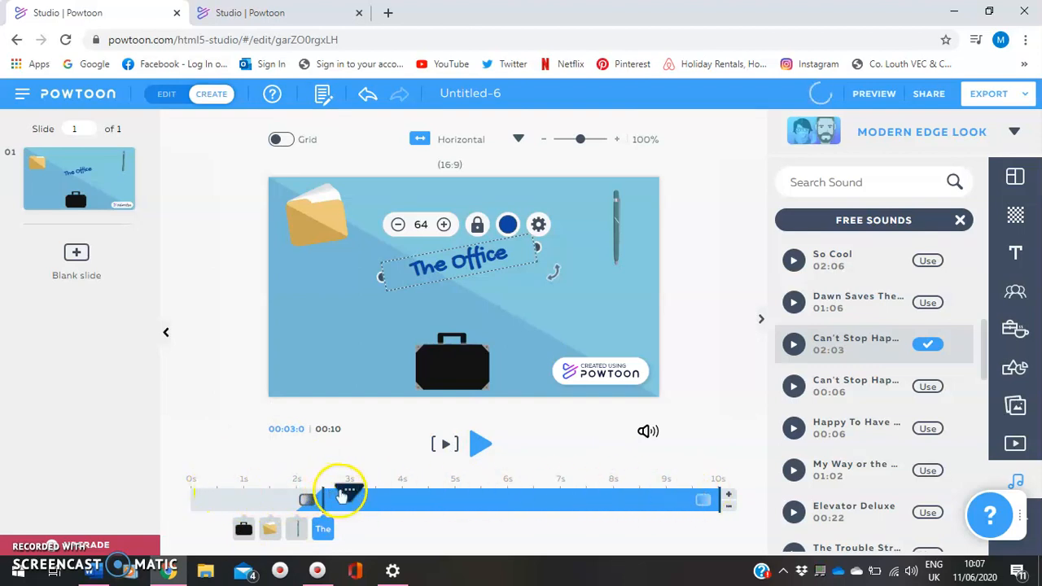
Step: Move the title's entrance to 0 s on the timeline and return the playhead to the start
{"action": "left_click_drag", "start_coordinate": [303, 485], "coordinate": [241, 530]}
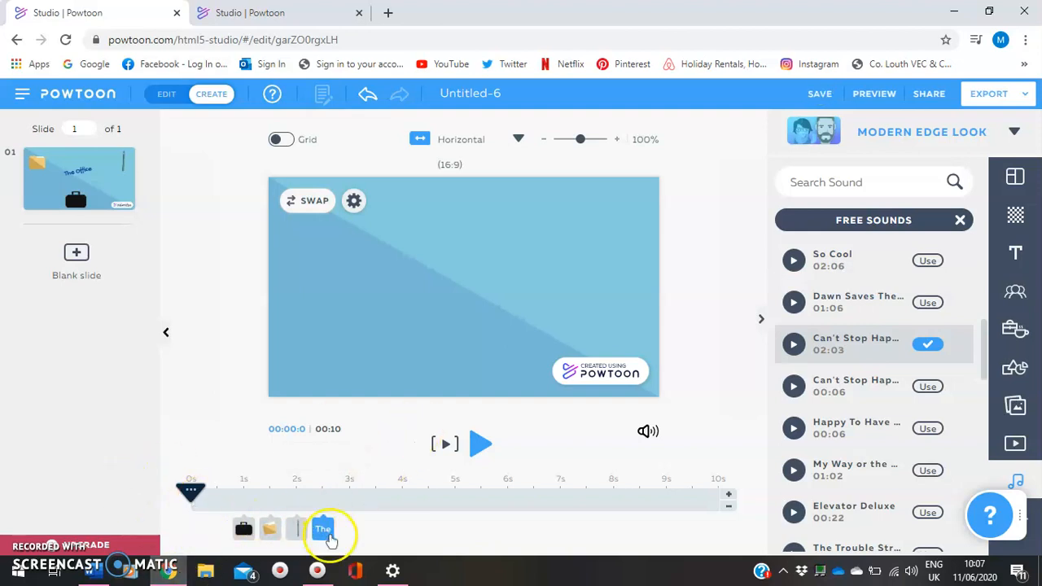
{"action": "left_click", "coordinate": [222, 523]}
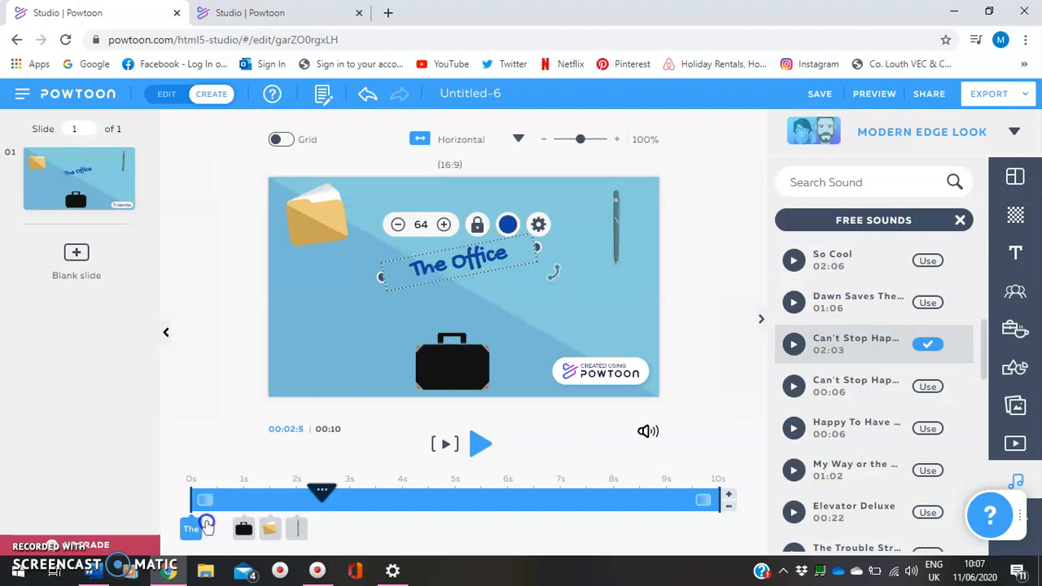
{"action": "left_click_drag", "start_coordinate": [326, 491], "coordinate": [181, 488]}
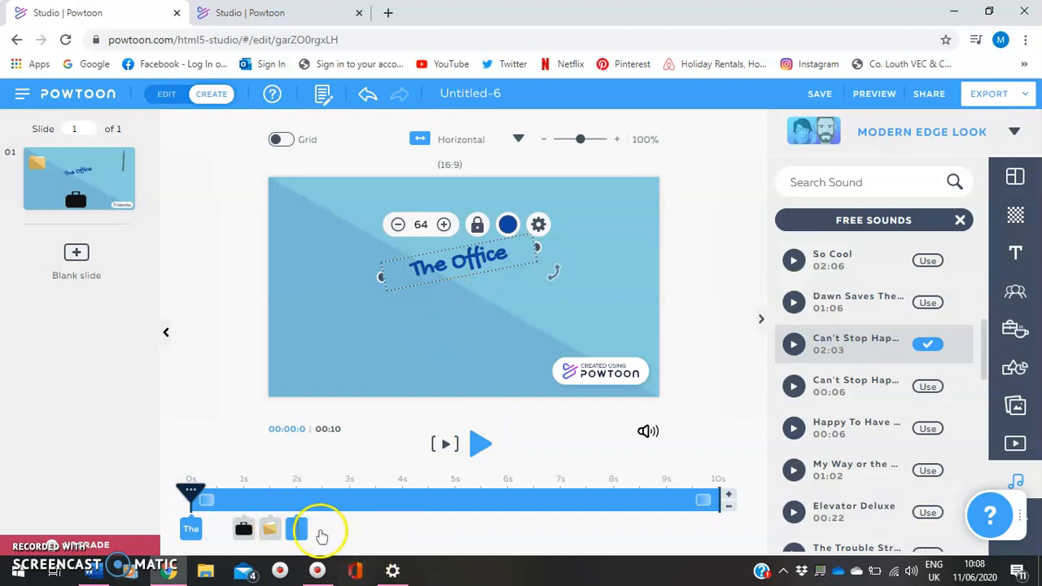
Step: Set the pen to enter at 7 s, the folder at 4 s and the briefcase at 2 s, and play the slide from 0 s
{"action": "left_click_drag", "start_coordinate": [402, 547], "coordinate": [542, 533]}
{"action": "left_click_drag", "start_coordinate": [272, 533], "coordinate": [404, 537]}
{"action": "left_click_drag", "start_coordinate": [245, 525], "coordinate": [297, 538]}
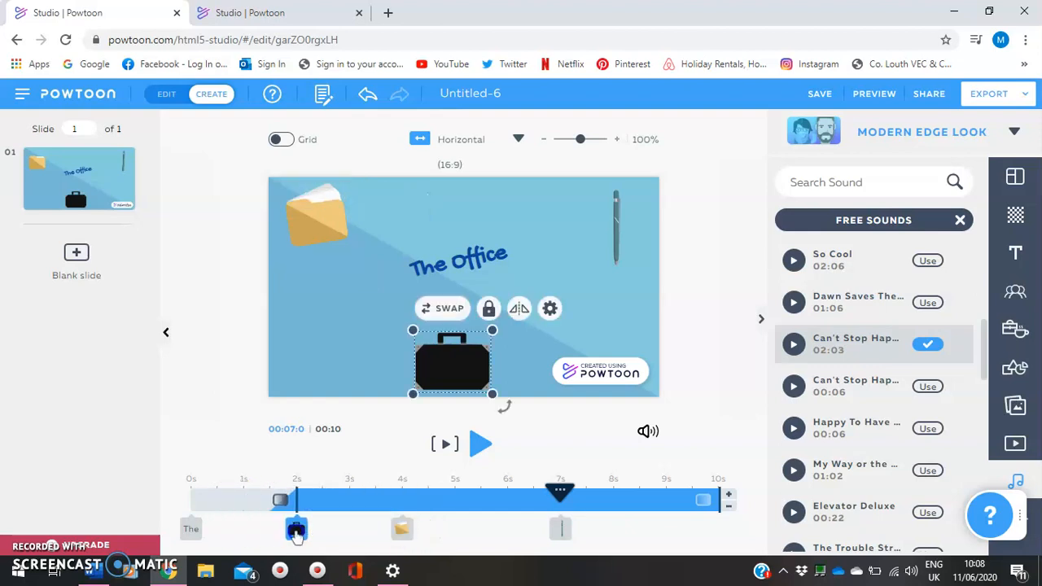
{"action": "left_click_drag", "start_coordinate": [560, 492], "coordinate": [140, 494]}
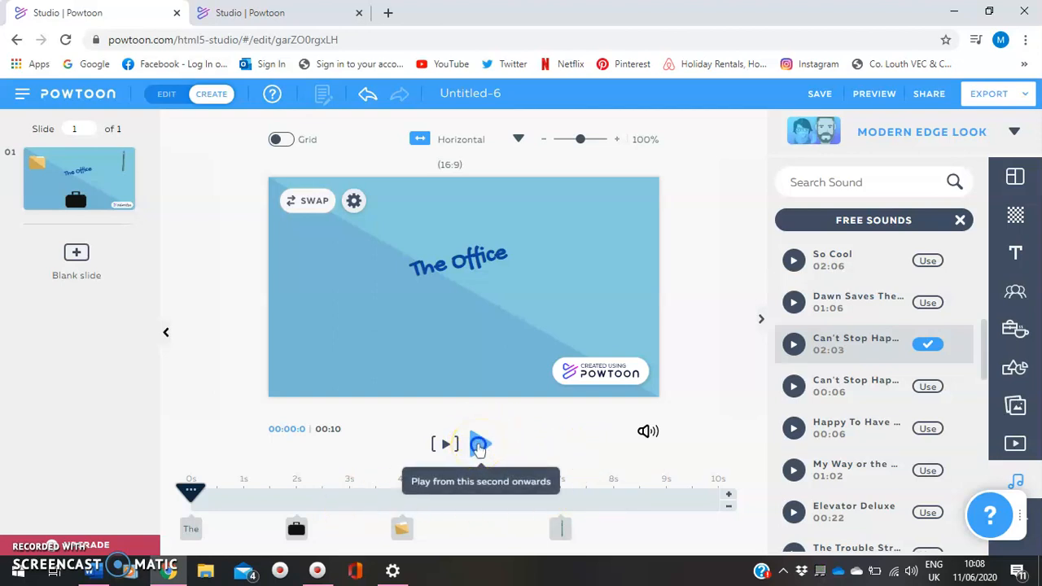
{"action": "left_click", "coordinate": [479, 445]}
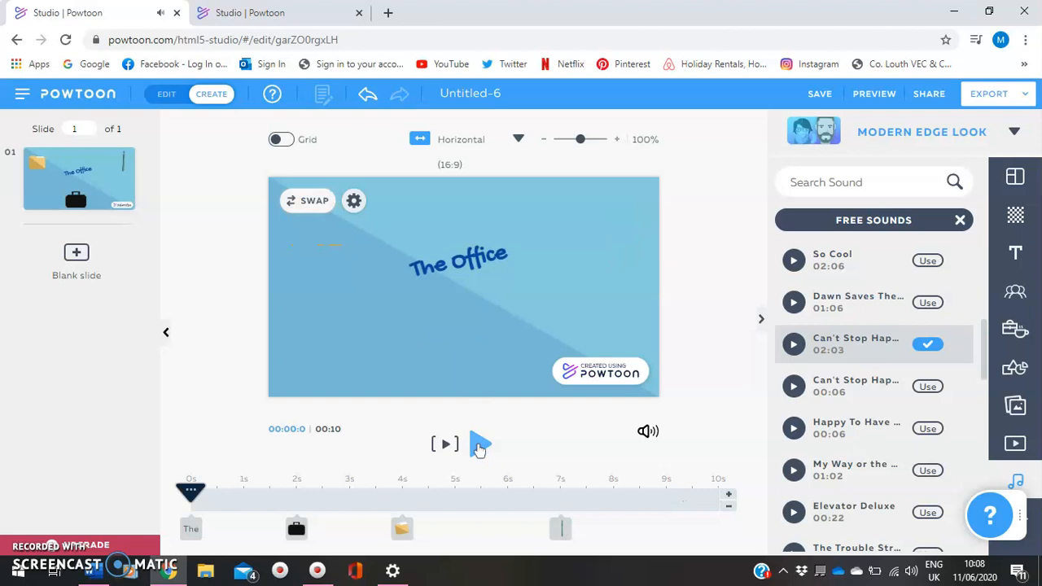
Step: Add a blank second slide and give it the purple diagonal colour background
{"action": "left_click", "coordinate": [75, 257]}
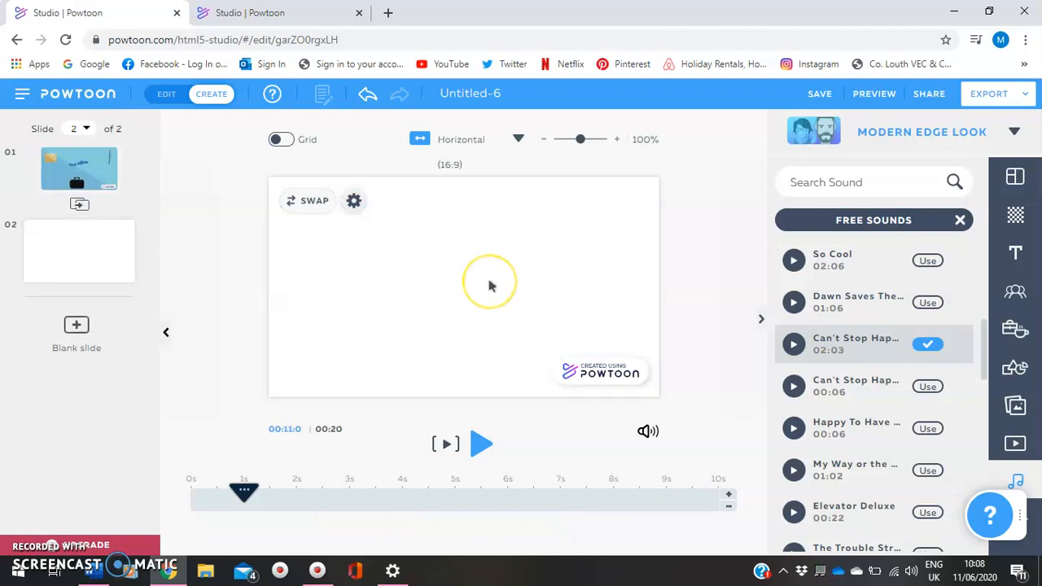
{"action": "left_click", "coordinate": [1017, 217]}
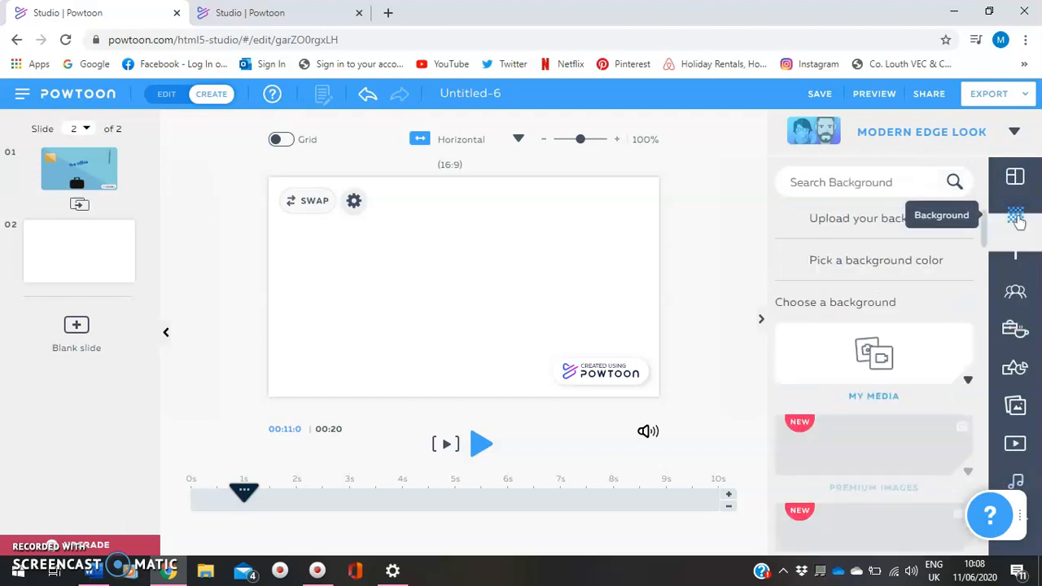
{"action": "left_click_drag", "start_coordinate": [985, 222], "coordinate": [986, 344]}
{"action": "left_click", "coordinate": [940, 350]}
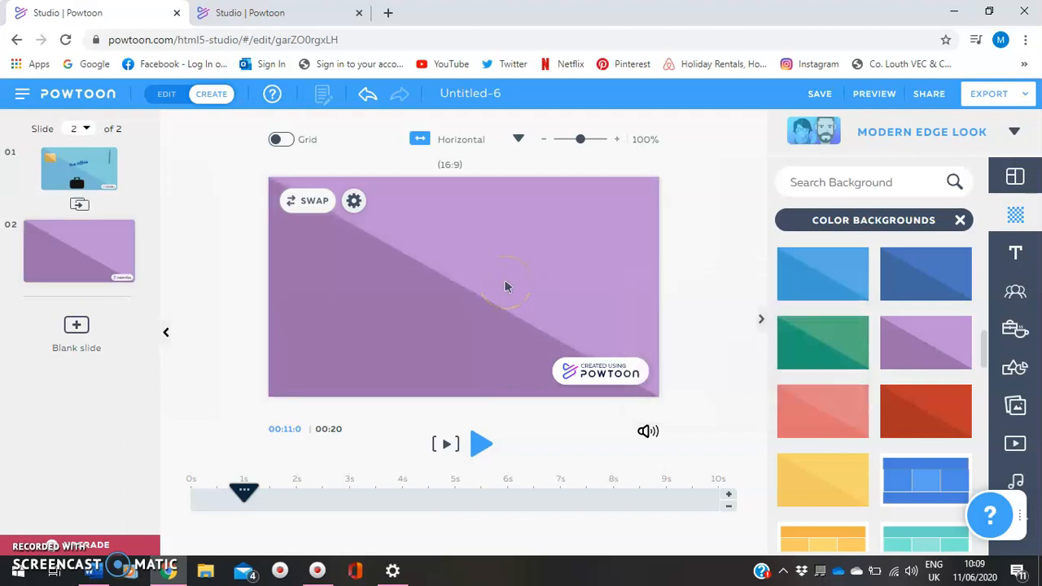
Step: Replace the second slide's background with the Light Blue gradient from the colour backgrounds
{"action": "left_click_drag", "start_coordinate": [982, 344], "coordinate": [977, 460]}
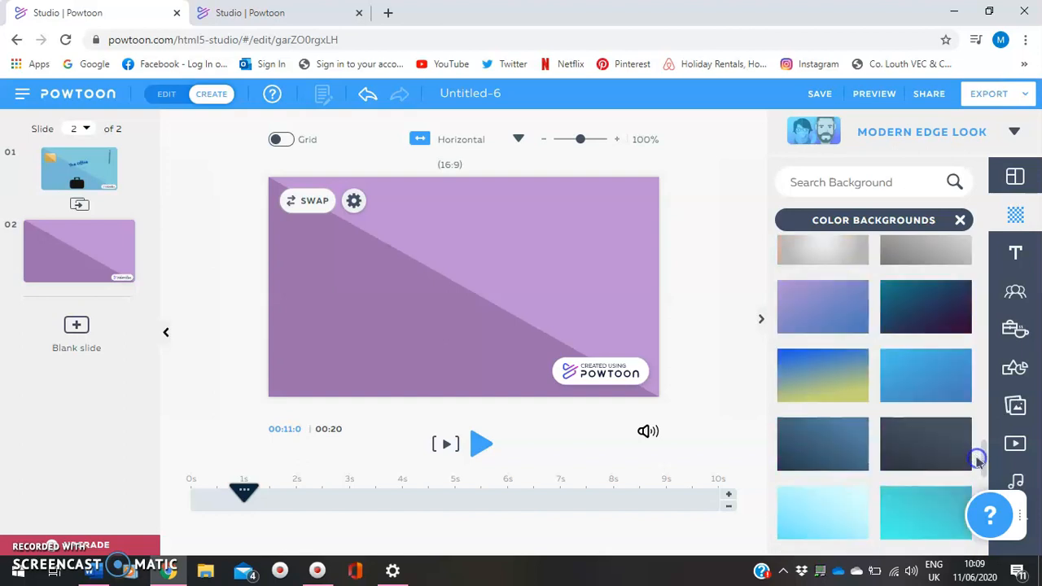
{"action": "left_click", "coordinate": [911, 382]}
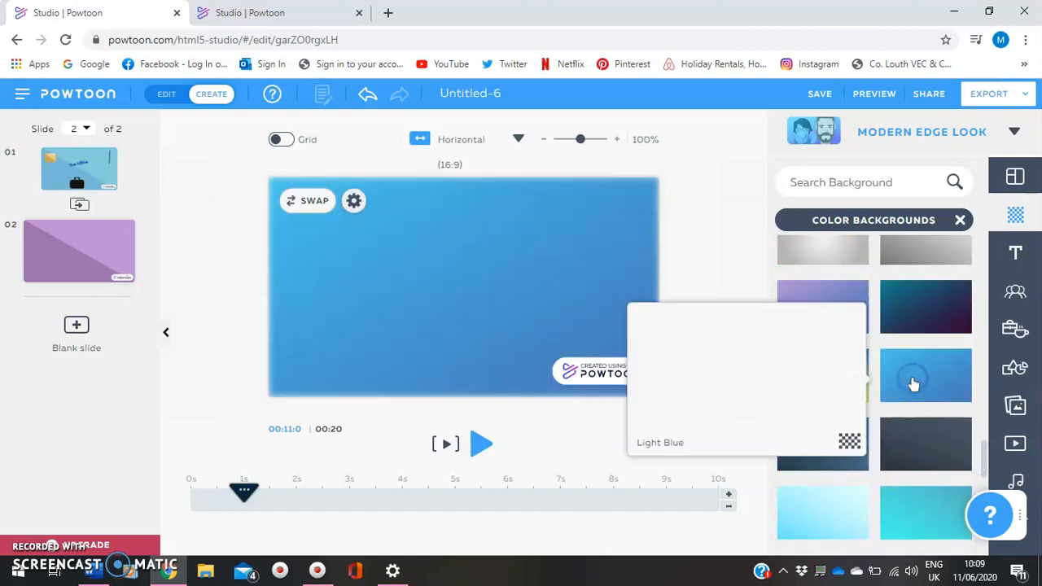
{"action": "left_click", "coordinate": [386, 262]}
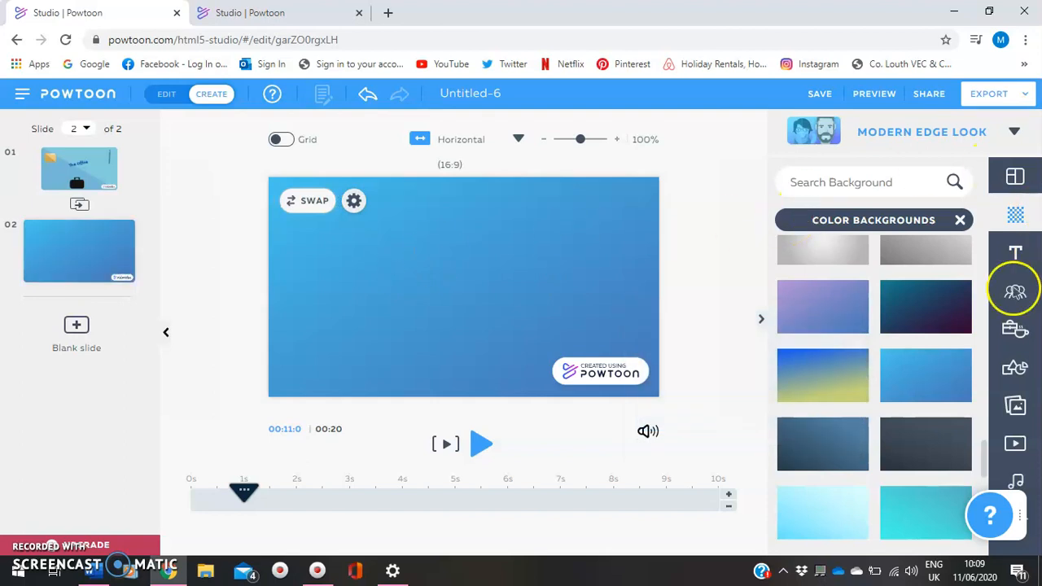
Step: Add a square from the basic shapes and stretch it over the full height of the slide's left third
{"action": "left_click", "coordinate": [1012, 372]}
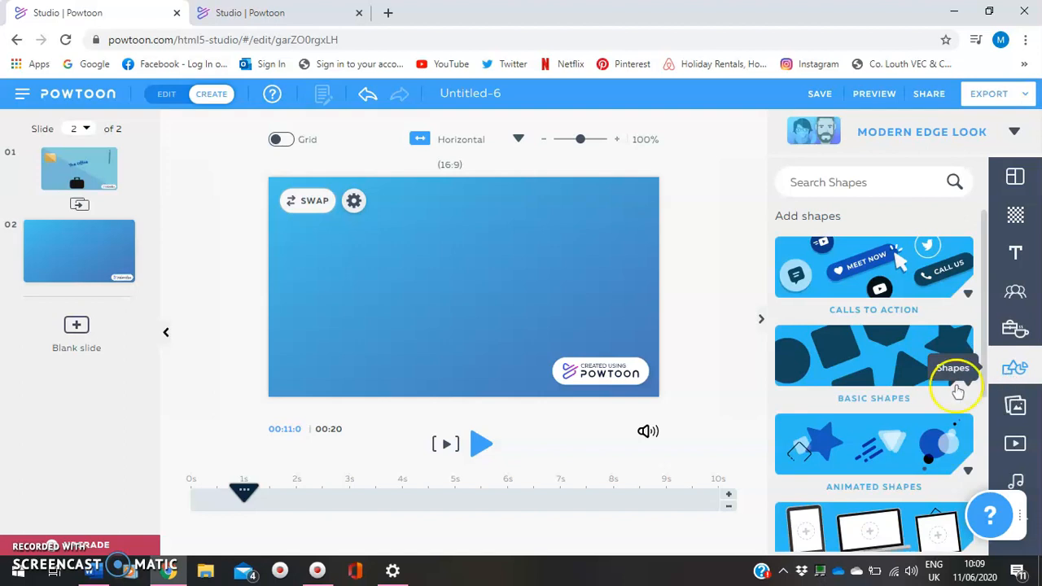
{"action": "left_click", "coordinate": [828, 358]}
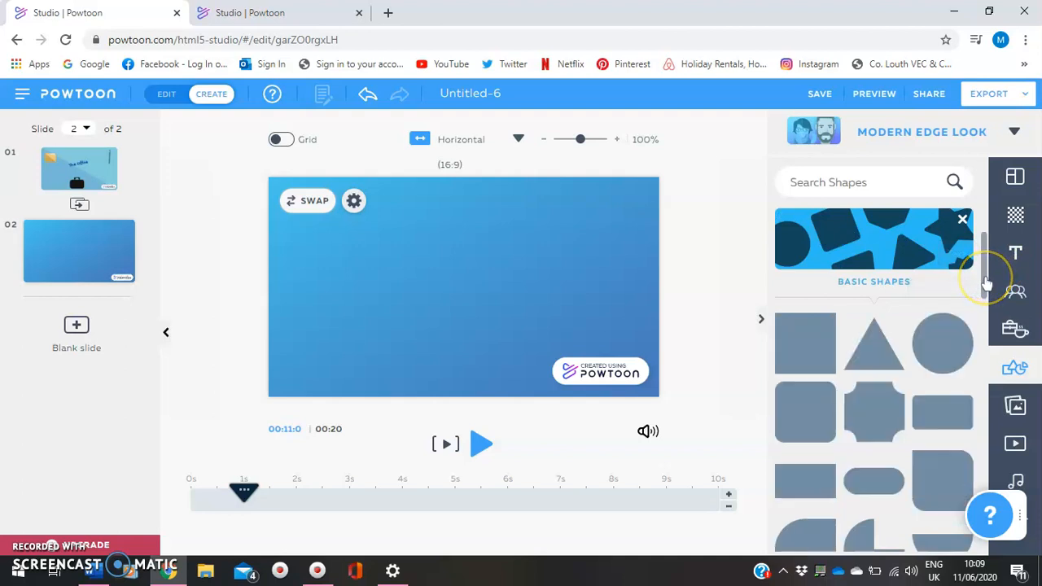
{"action": "left_click", "coordinate": [811, 342]}
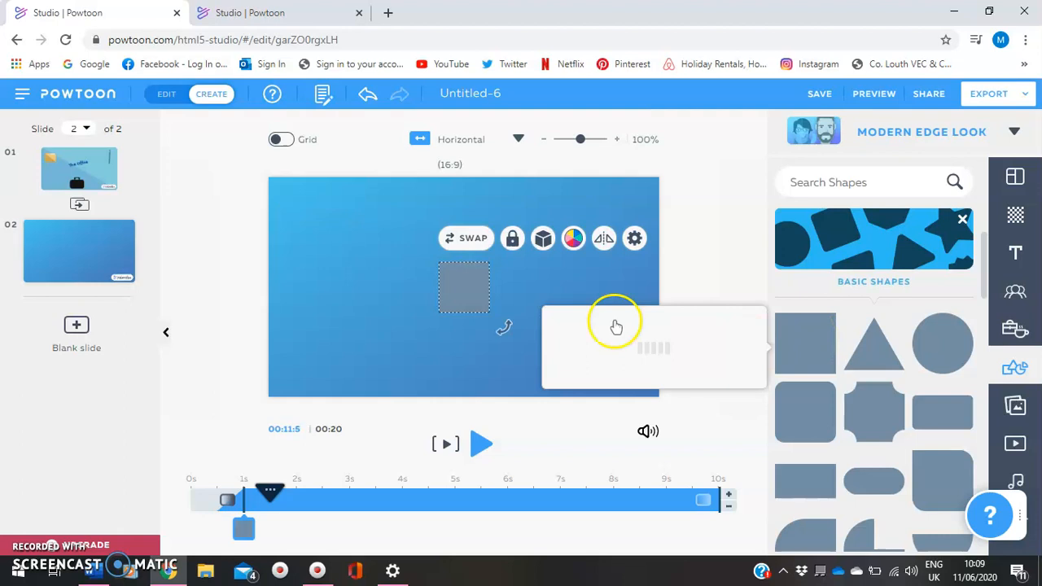
{"action": "left_click_drag", "start_coordinate": [426, 260], "coordinate": [279, 180]}
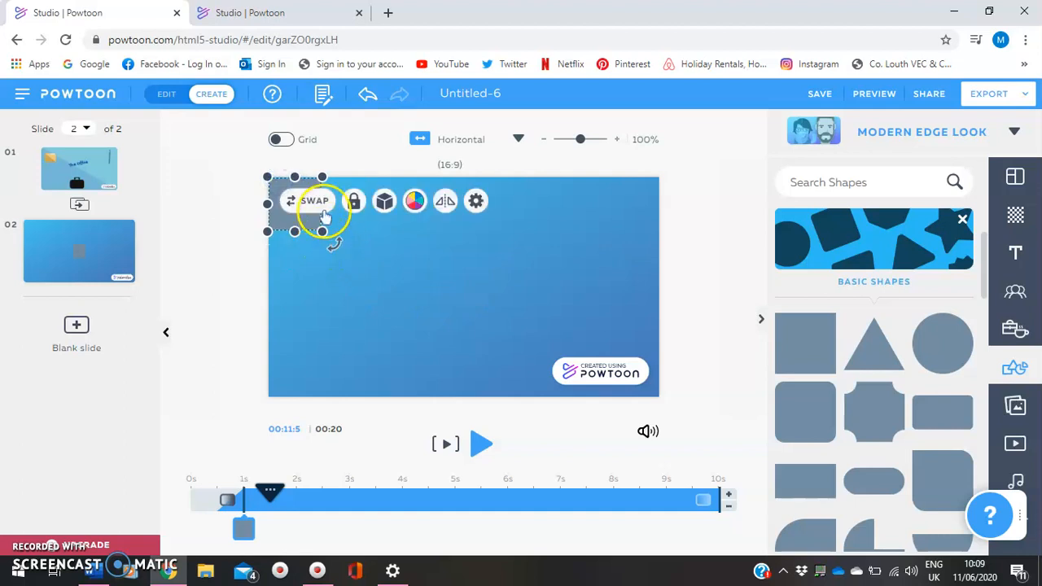
{"action": "left_click_drag", "start_coordinate": [322, 232], "coordinate": [311, 398]}
{"action": "left_click_drag", "start_coordinate": [366, 287], "coordinate": [399, 287]}
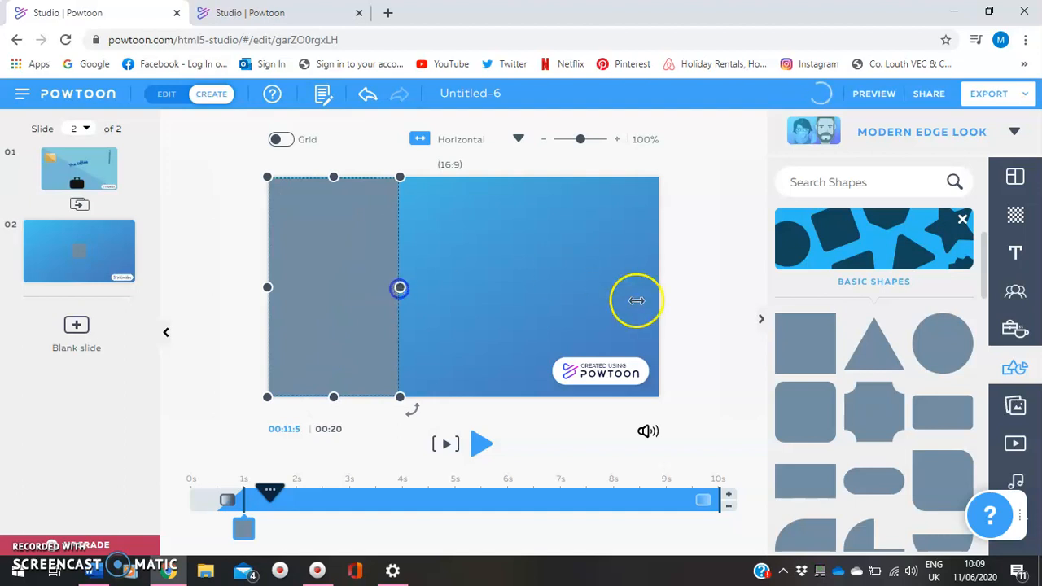
Step: Add a second square and stretch it over the full height of the slide's right third
{"action": "left_click", "coordinate": [813, 337]}
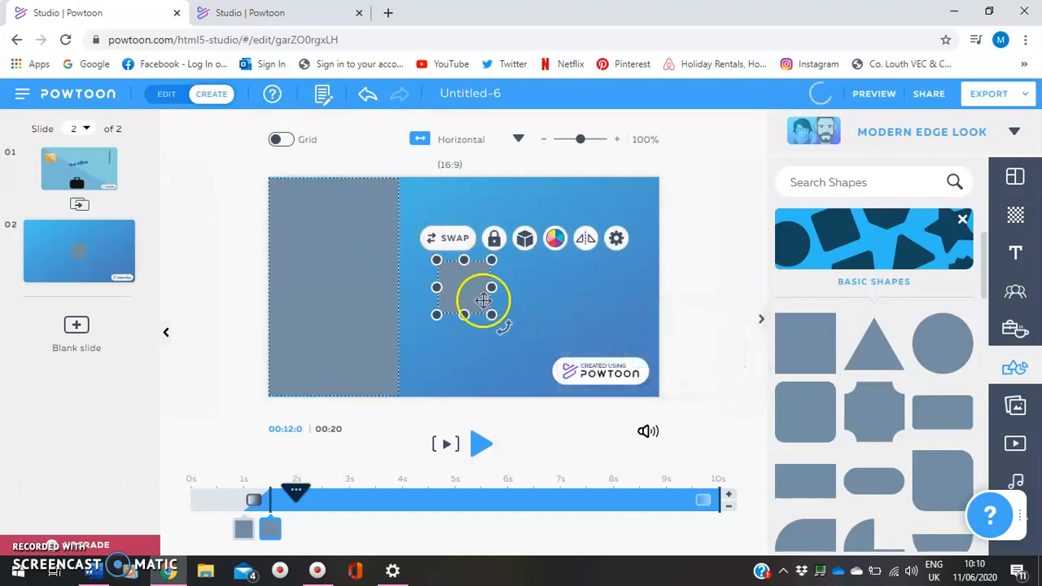
{"action": "left_click_drag", "start_coordinate": [608, 235], "coordinate": [661, 189]}
{"action": "left_click_drag", "start_coordinate": [625, 234], "coordinate": [639, 209]}
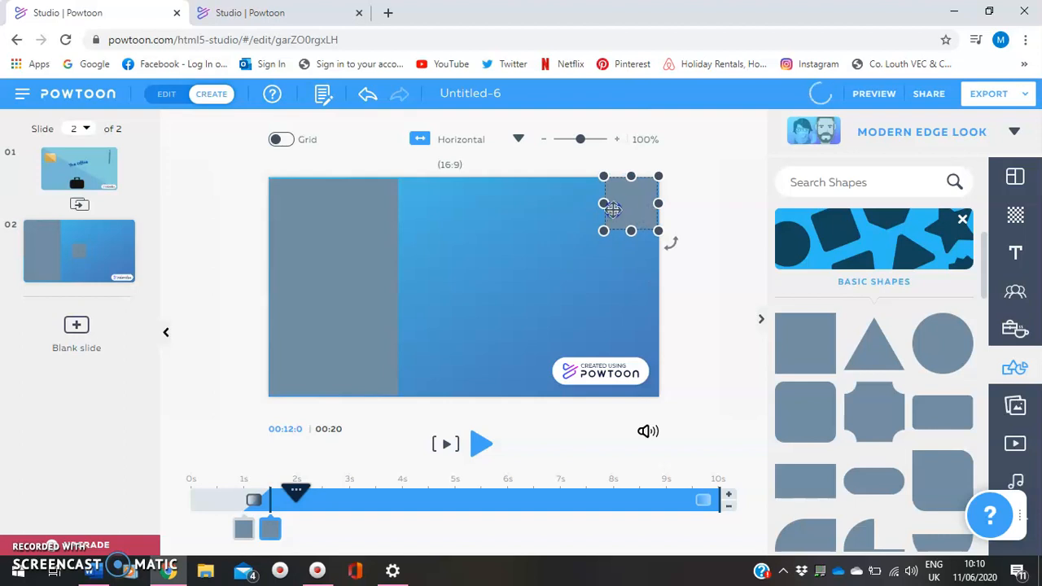
{"action": "left_click", "coordinate": [601, 205]}
{"action": "left_click_drag", "start_coordinate": [576, 214], "coordinate": [618, 398]}
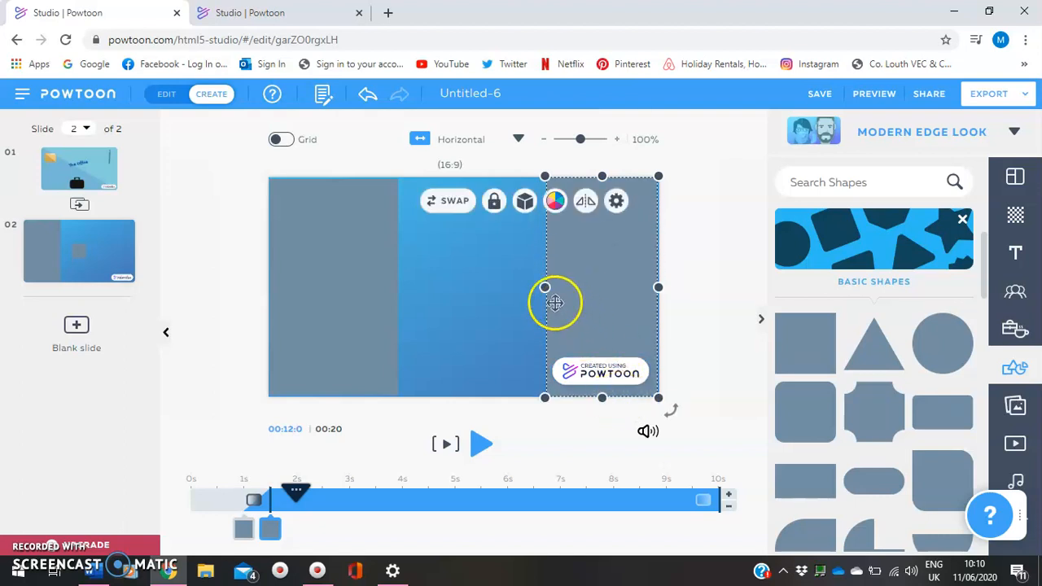
{"action": "left_click_drag", "start_coordinate": [542, 285], "coordinate": [530, 285]}
Step: Colour the slide's left panel purple and brighten the shade to #C532ED
{"action": "left_click", "coordinate": [318, 281]}
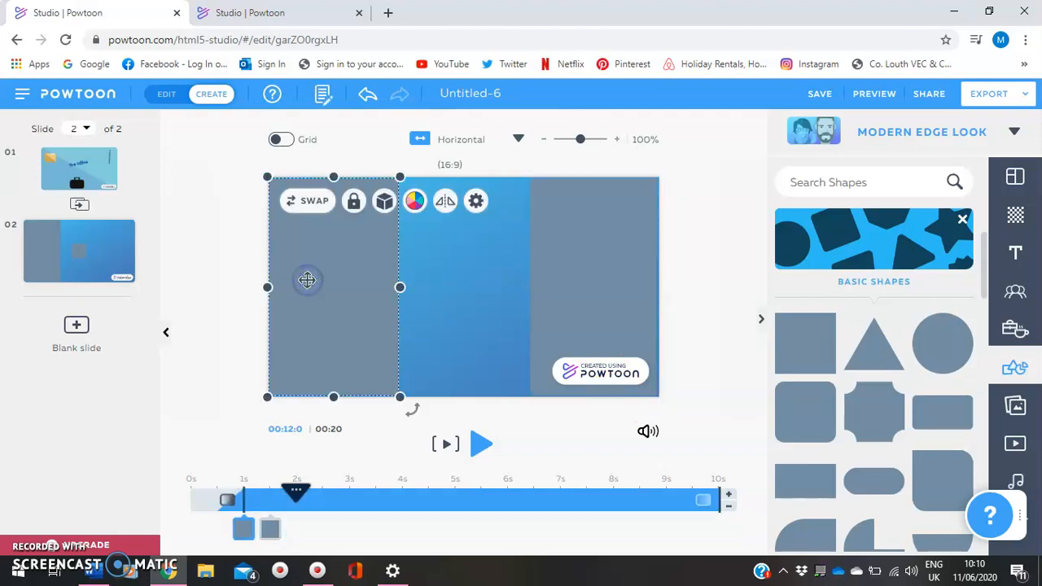
{"action": "left_click", "coordinate": [414, 201]}
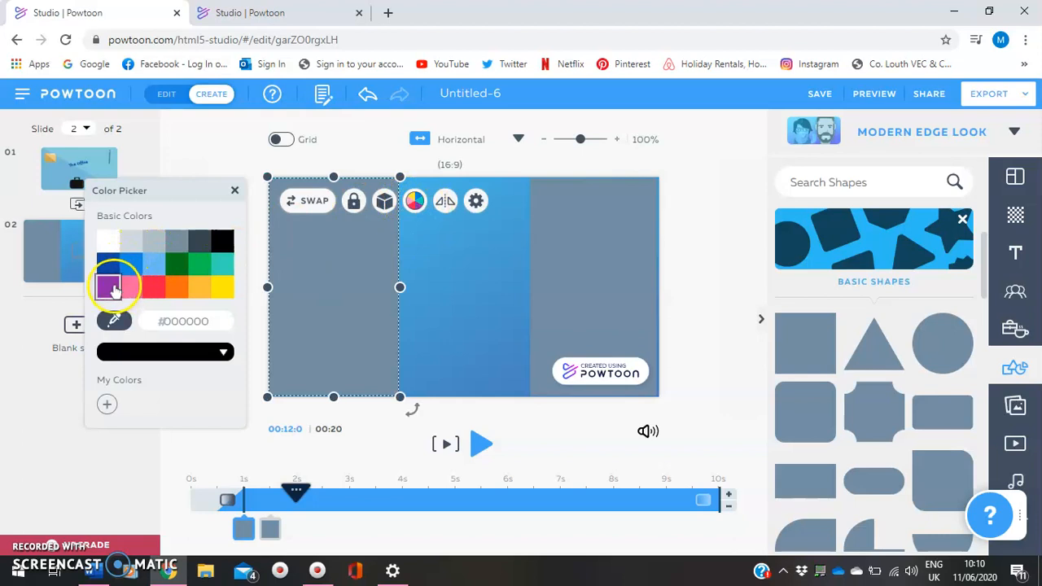
{"action": "left_click", "coordinate": [109, 286]}
{"action": "left_click", "coordinate": [225, 355]}
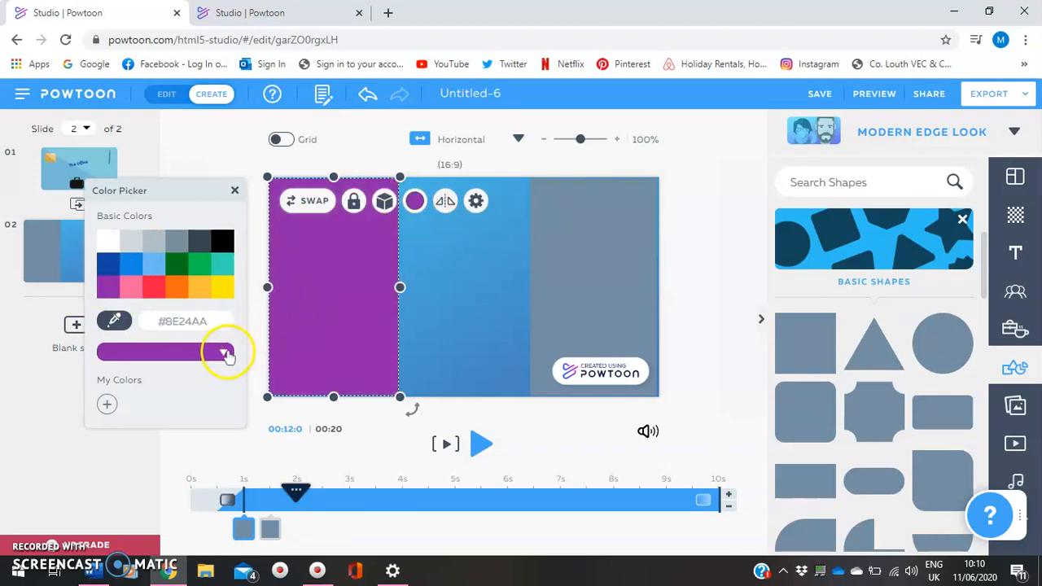
{"action": "left_click", "coordinate": [193, 350]}
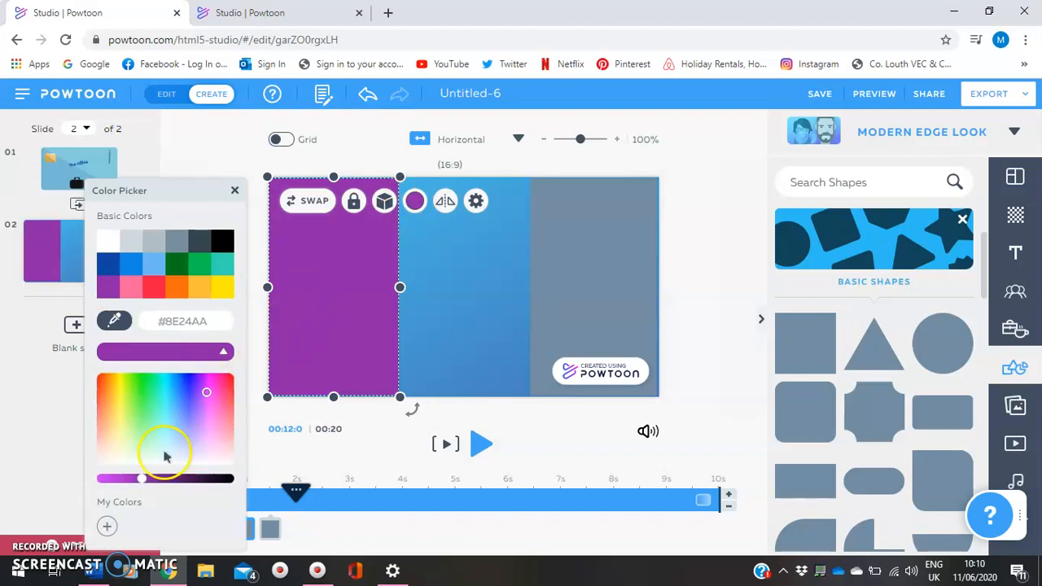
{"action": "left_click_drag", "start_coordinate": [137, 485], "coordinate": [119, 485]}
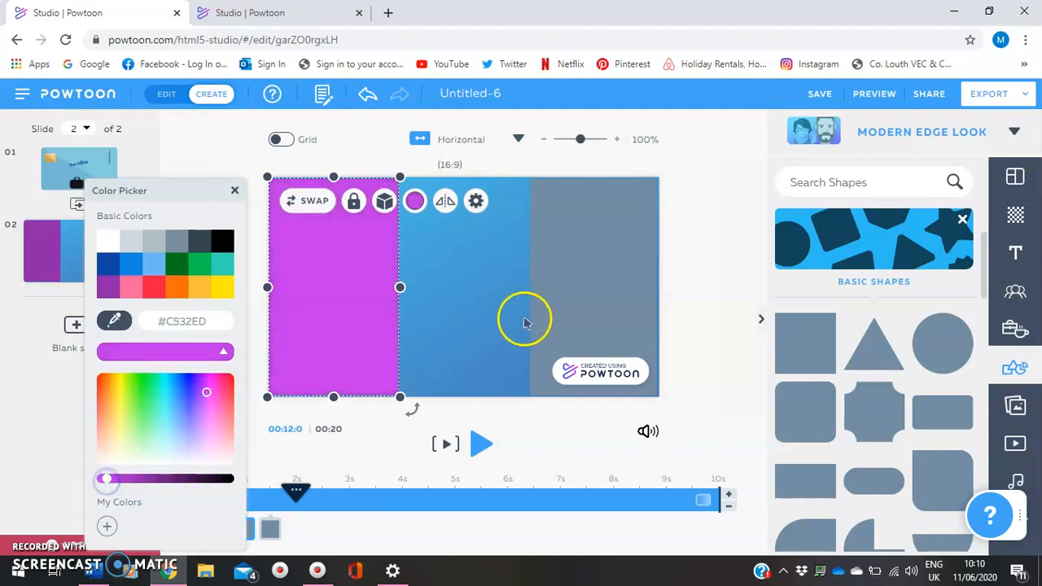
Step: Colour the right panel green, brighten the shade to #00EB62 and widen the panel slightly past the slide's edge
{"action": "left_click", "coordinate": [609, 302]}
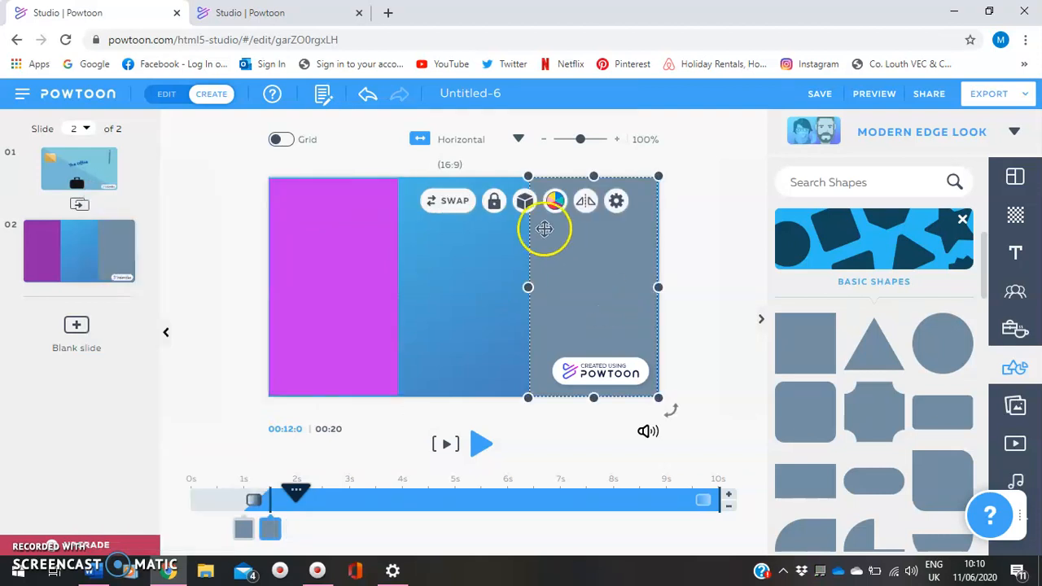
{"action": "left_click", "coordinate": [554, 201]}
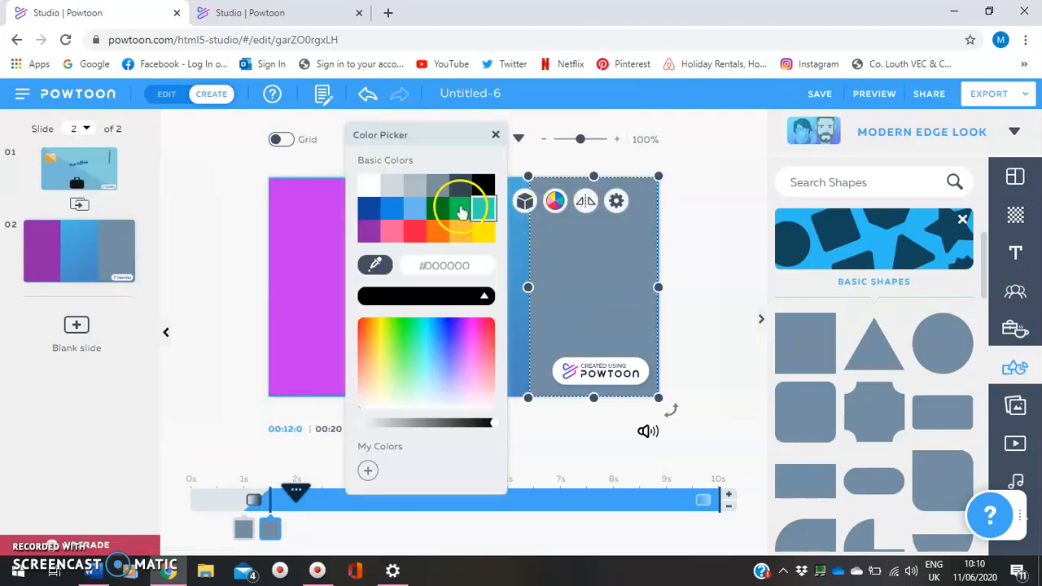
{"action": "left_click", "coordinate": [459, 211]}
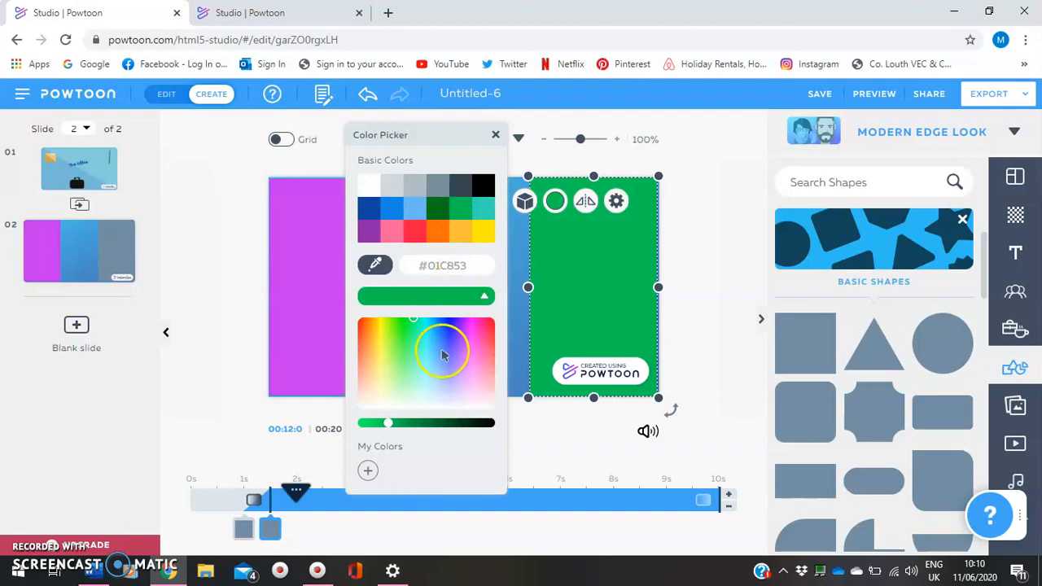
{"action": "left_click_drag", "start_coordinate": [383, 426], "coordinate": [375, 427]}
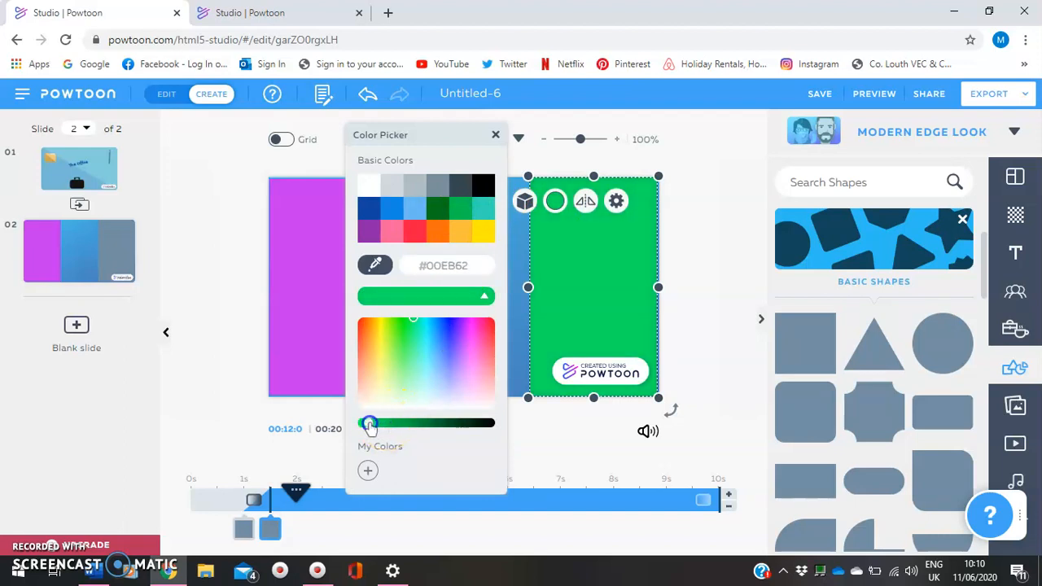
{"action": "left_click", "coordinate": [528, 326]}
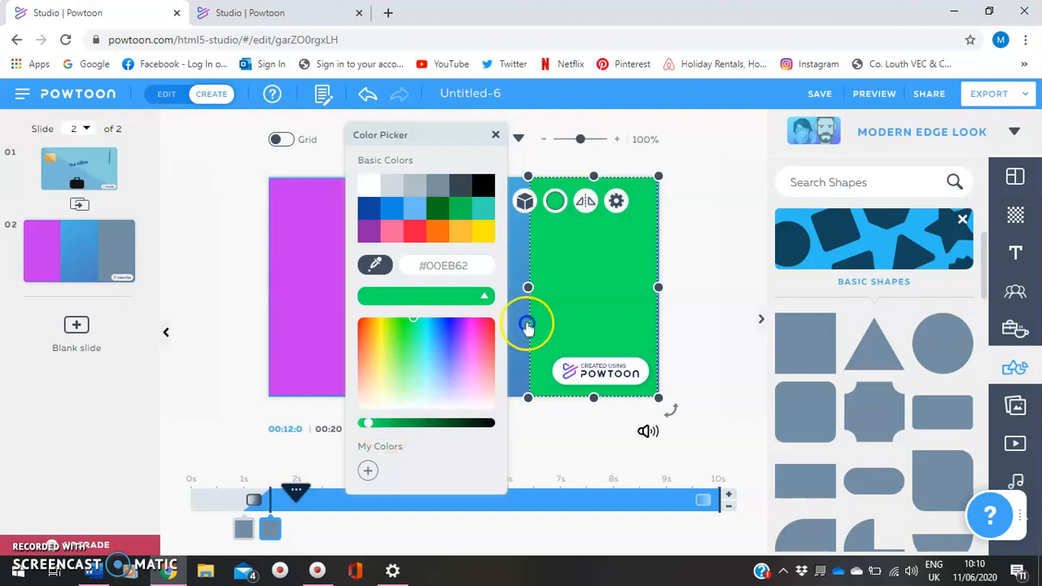
{"action": "left_click", "coordinate": [658, 286]}
{"action": "left_click", "coordinate": [576, 288]}
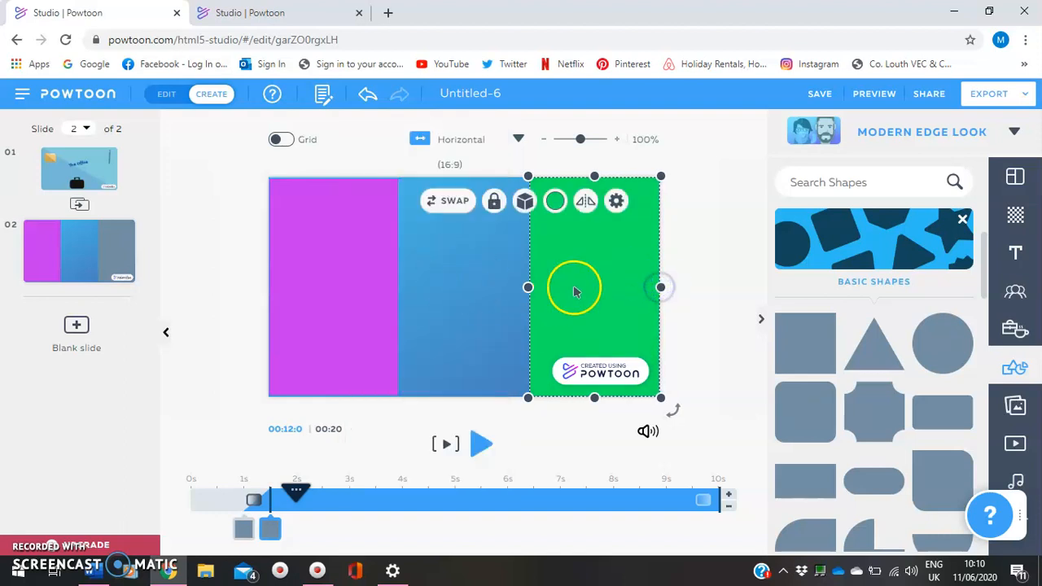
{"action": "left_click", "coordinate": [557, 205]}
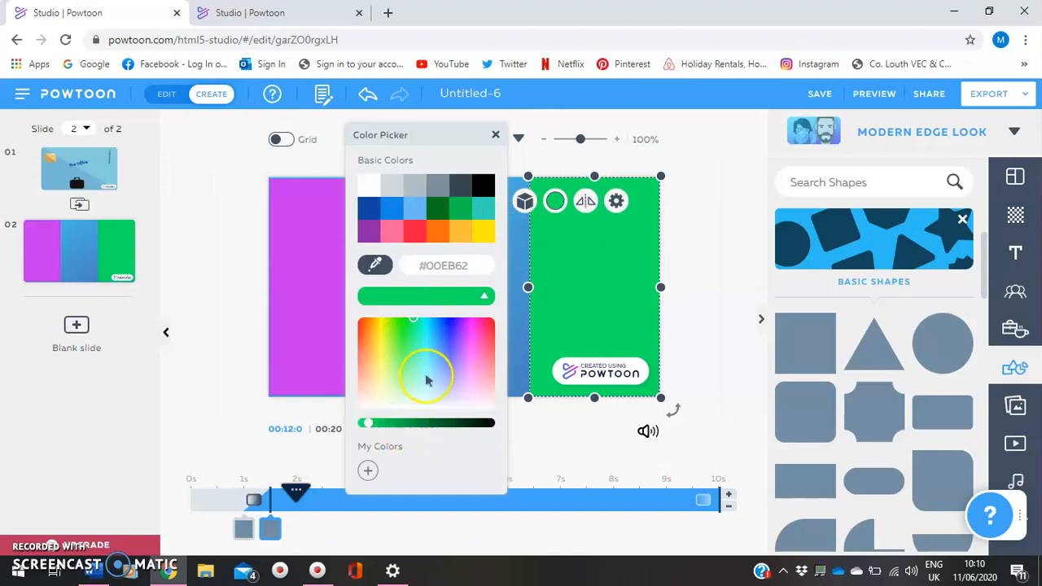
{"action": "left_click", "coordinate": [544, 301]}
{"action": "left_click", "coordinate": [443, 289]}
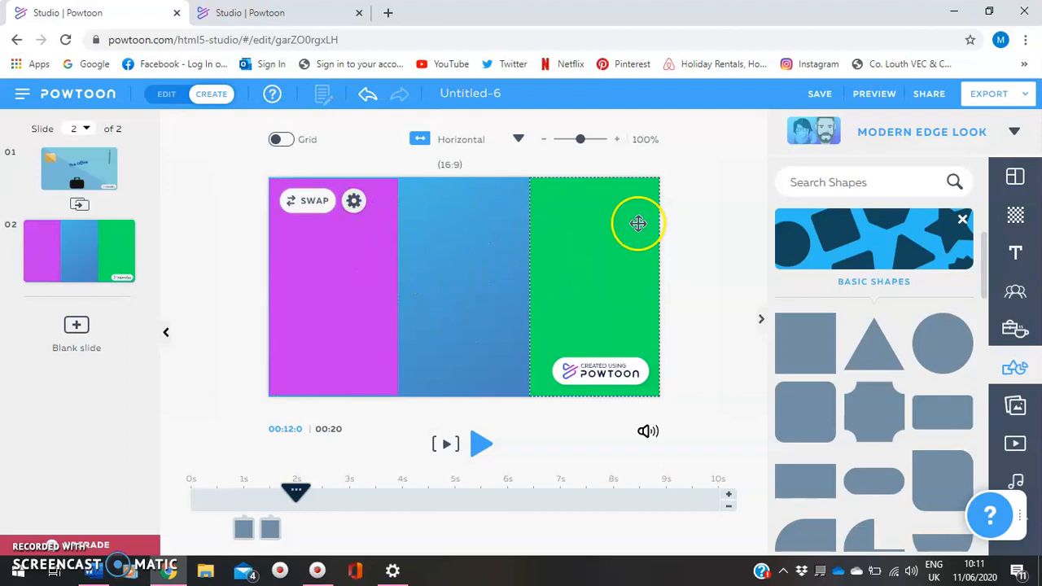
Step: Add a title text to the second slide and move it to the top of the blue middle panel
{"action": "left_click", "coordinate": [1013, 255]}
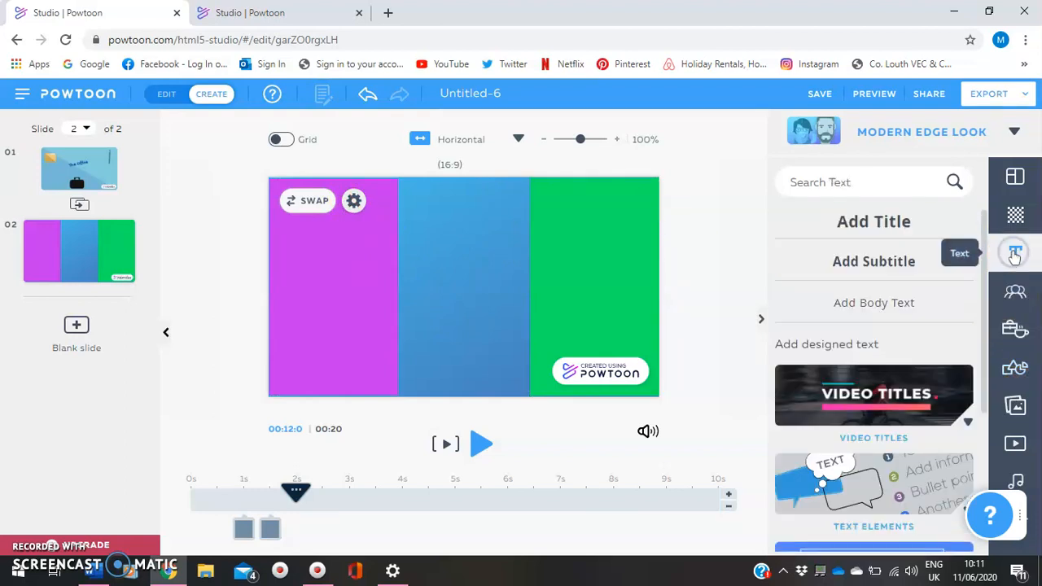
{"action": "left_click", "coordinate": [891, 223]}
{"action": "double_click", "coordinate": [537, 299]}
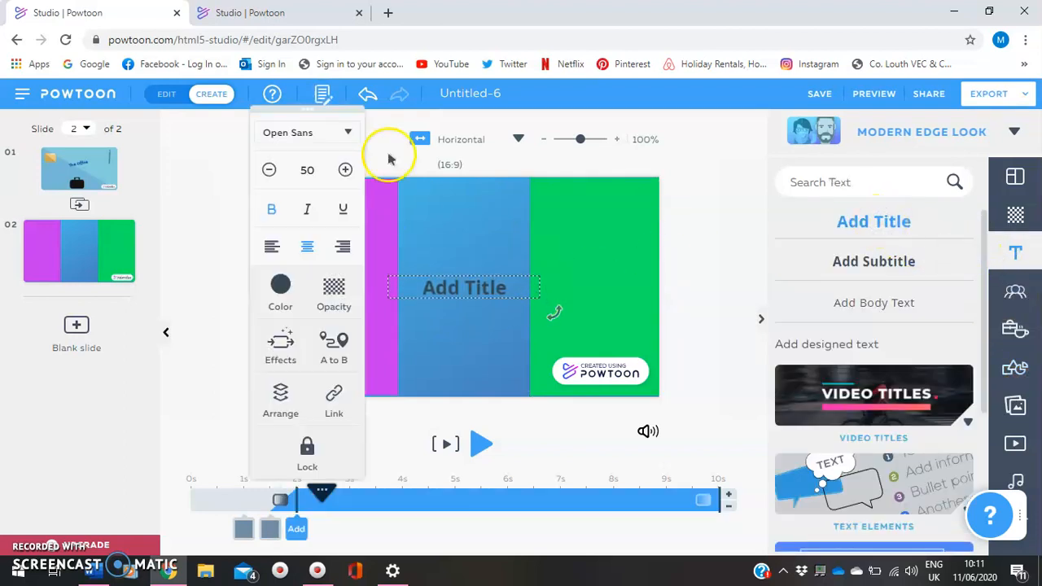
{"action": "left_click", "coordinate": [419, 274]}
{"action": "left_click_drag", "start_coordinate": [420, 274], "coordinate": [424, 191]}
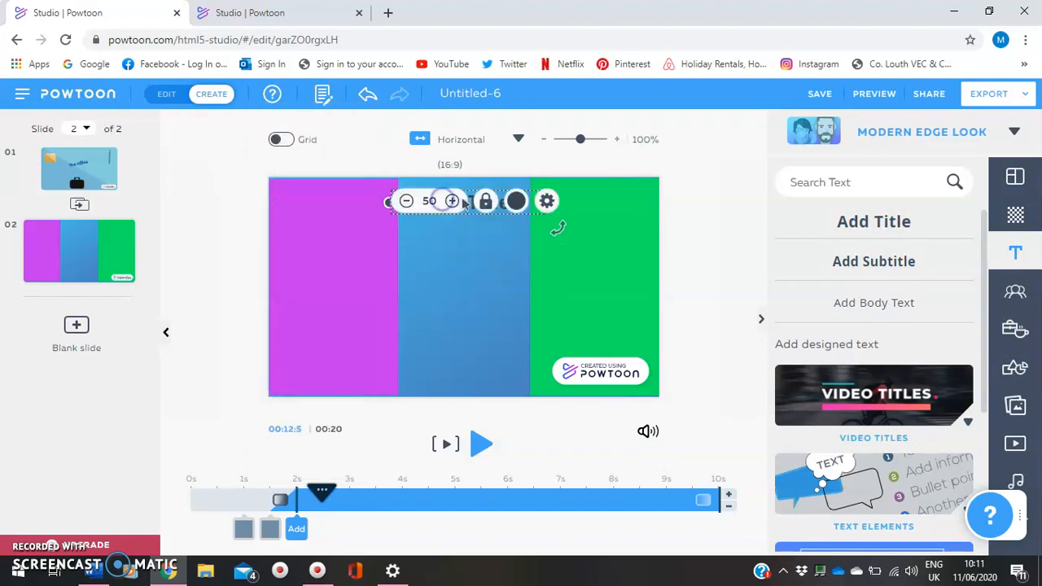
{"action": "left_click", "coordinate": [495, 263]}
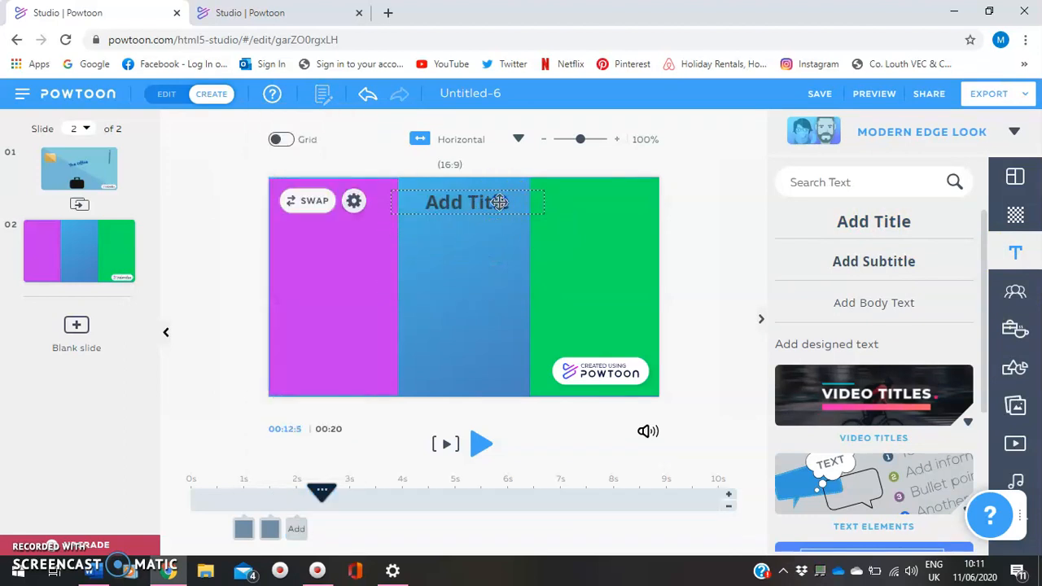
Step: Lower the title slightly within the blue panel and replace its text with "the"
{"action": "left_click", "coordinate": [498, 204]}
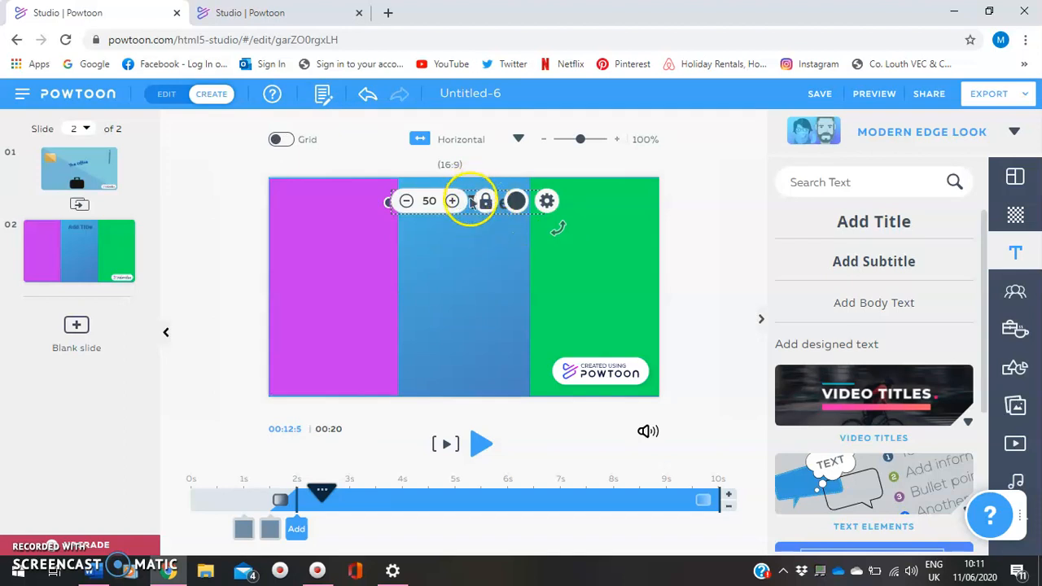
{"action": "left_click", "coordinate": [387, 221]}
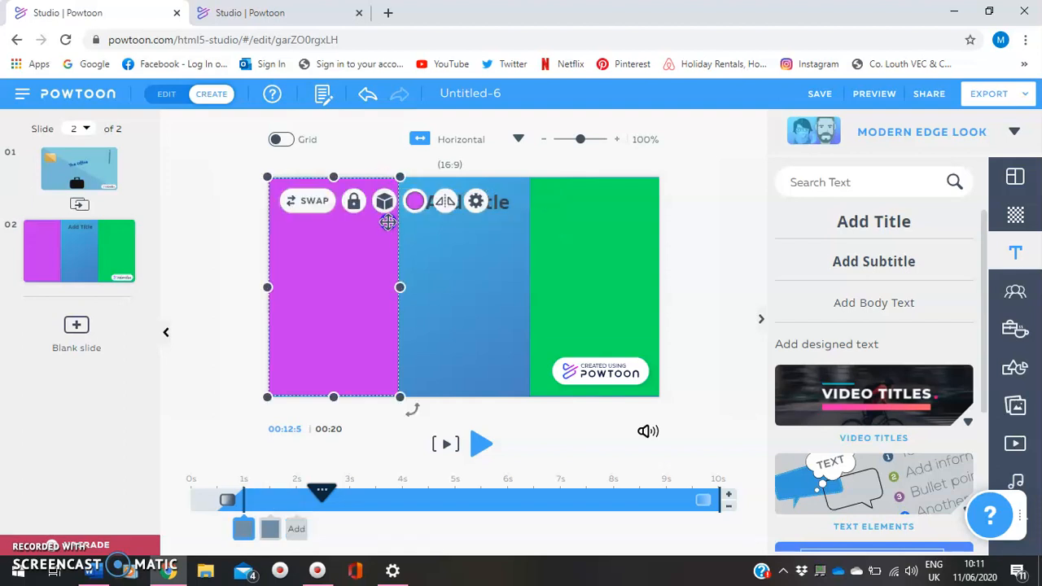
{"action": "left_click", "coordinate": [507, 261]}
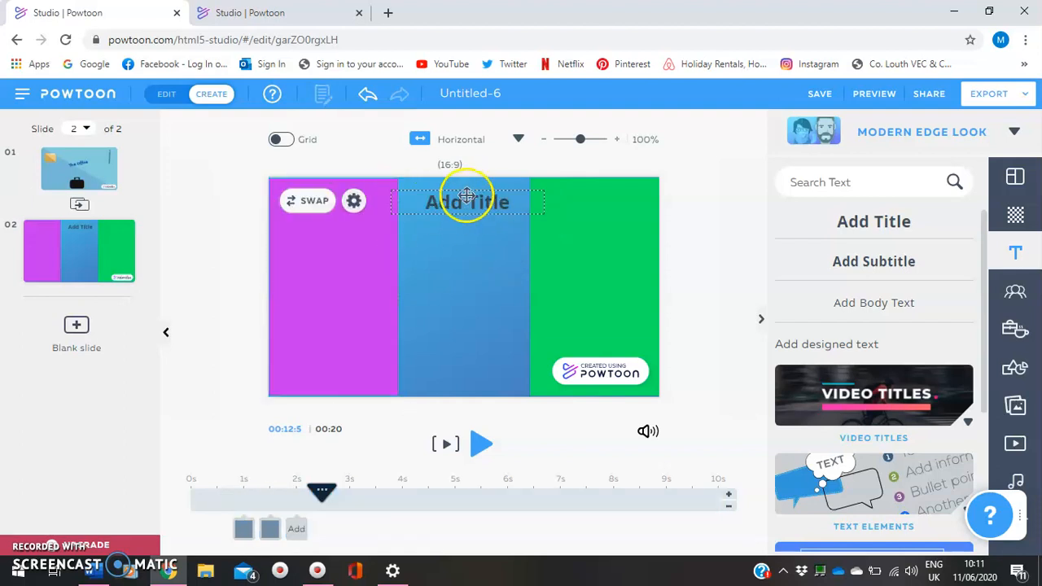
{"action": "left_click_drag", "start_coordinate": [463, 201], "coordinate": [463, 237]}
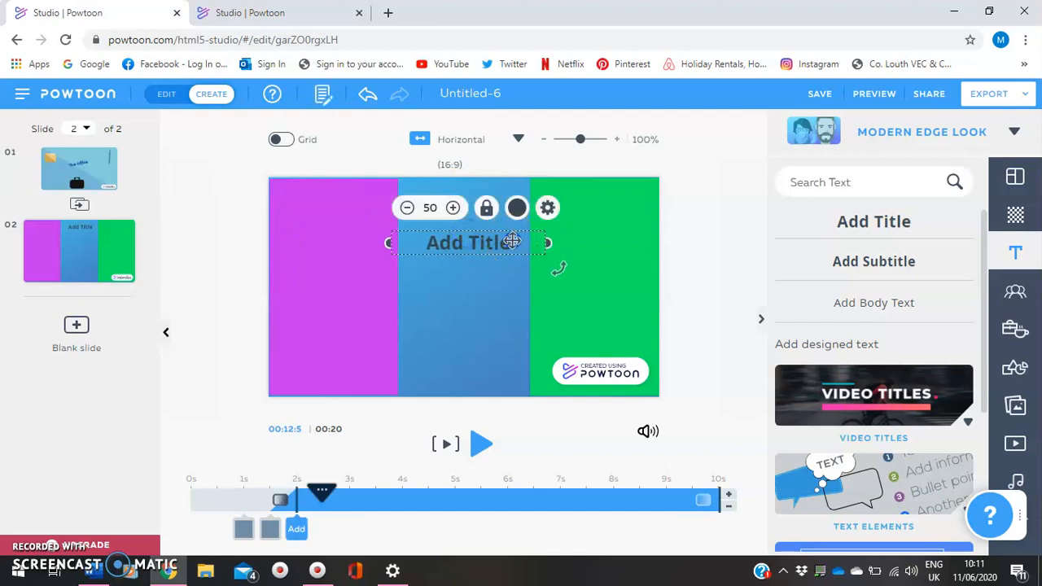
{"action": "double_click", "coordinate": [496, 242]}
{"action": "key", "text": "BackSpace"}
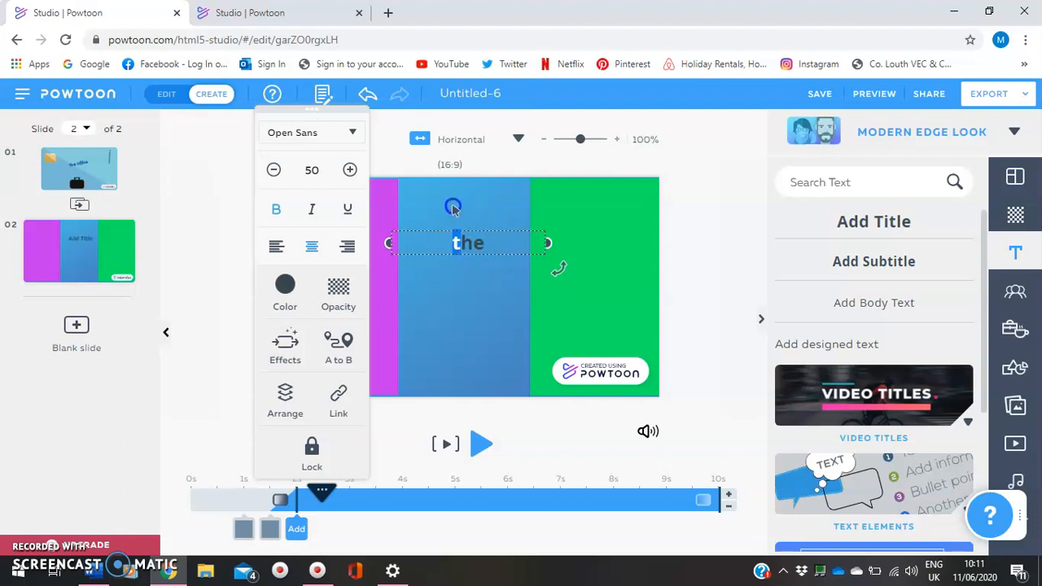
{"action": "left_click", "coordinate": [435, 234]}
{"action": "left_click", "coordinate": [421, 281]}
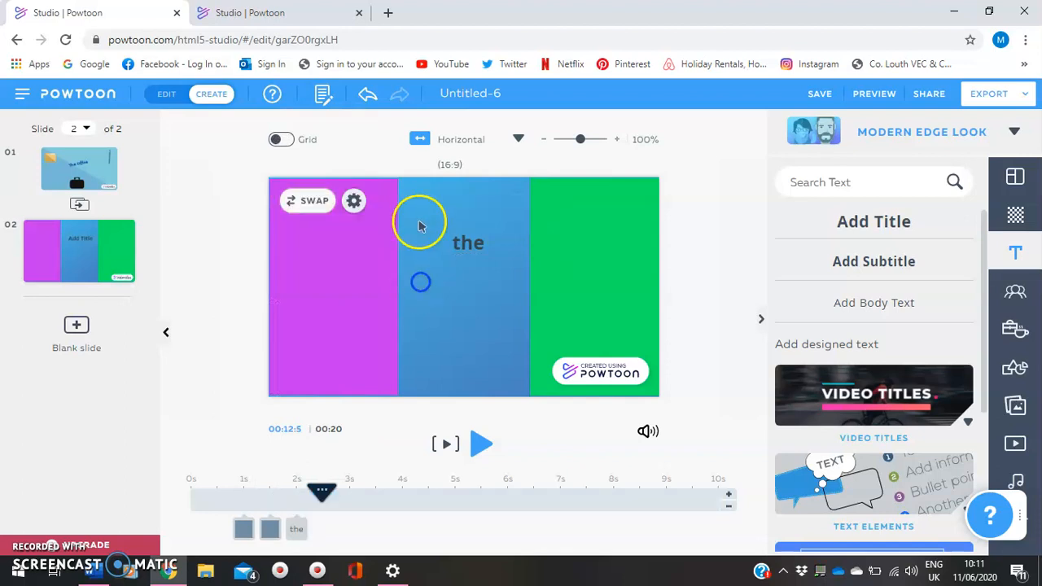
Step: Move the word "the" slightly higher and centre it over the blue panel
{"action": "left_click", "coordinate": [457, 238]}
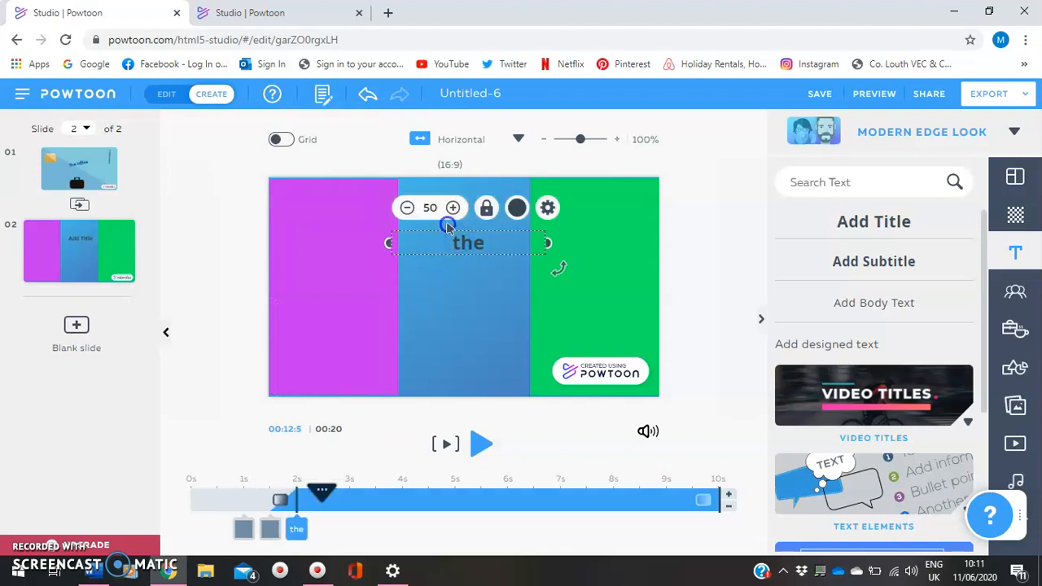
{"action": "left_click_drag", "start_coordinate": [445, 220], "coordinate": [443, 205]}
{"action": "left_click_drag", "start_coordinate": [391, 226], "coordinate": [391, 227]}
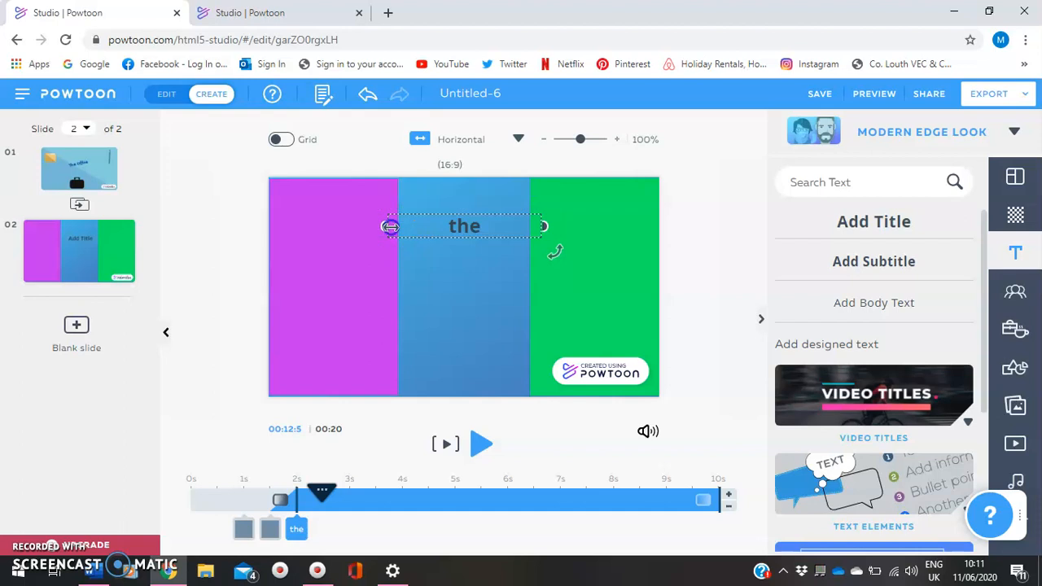
{"action": "double_click", "coordinate": [404, 213]}
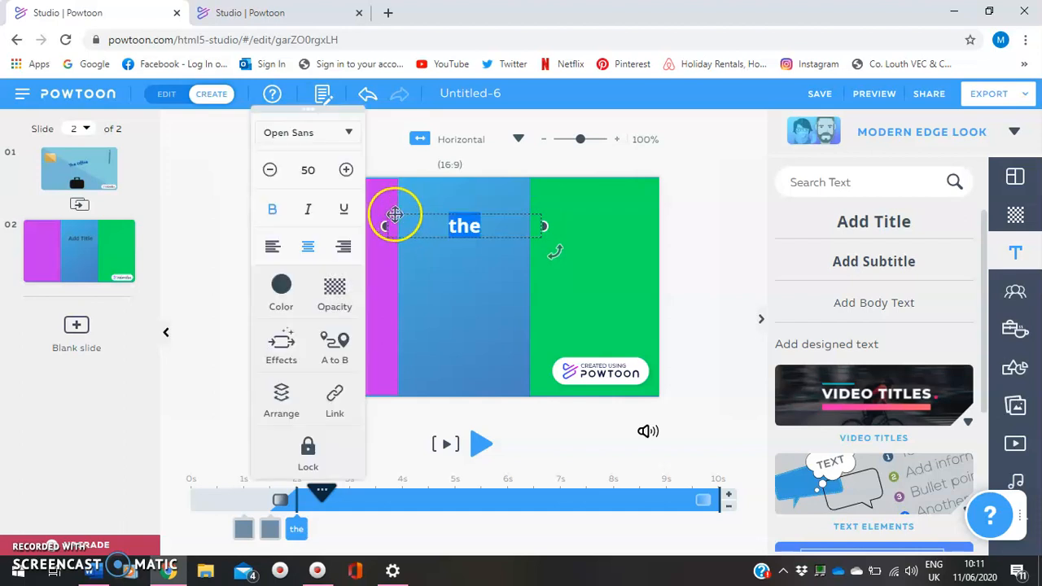
{"action": "left_click", "coordinate": [442, 331]}
Step: Add a second title to the slide and replace its text with "Meet"
{"action": "left_click", "coordinate": [861, 232]}
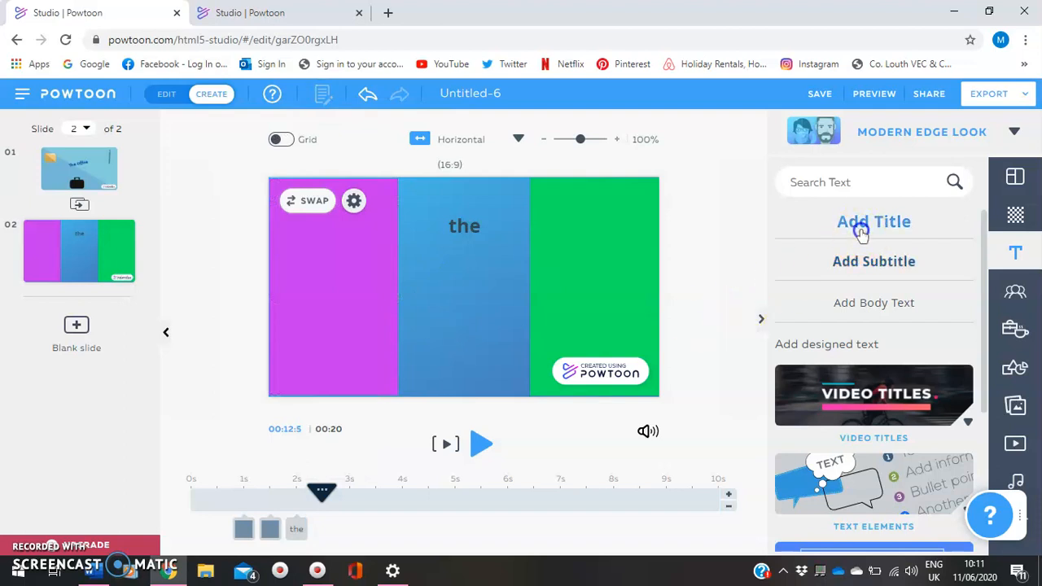
{"action": "double_click", "coordinate": [499, 287]}
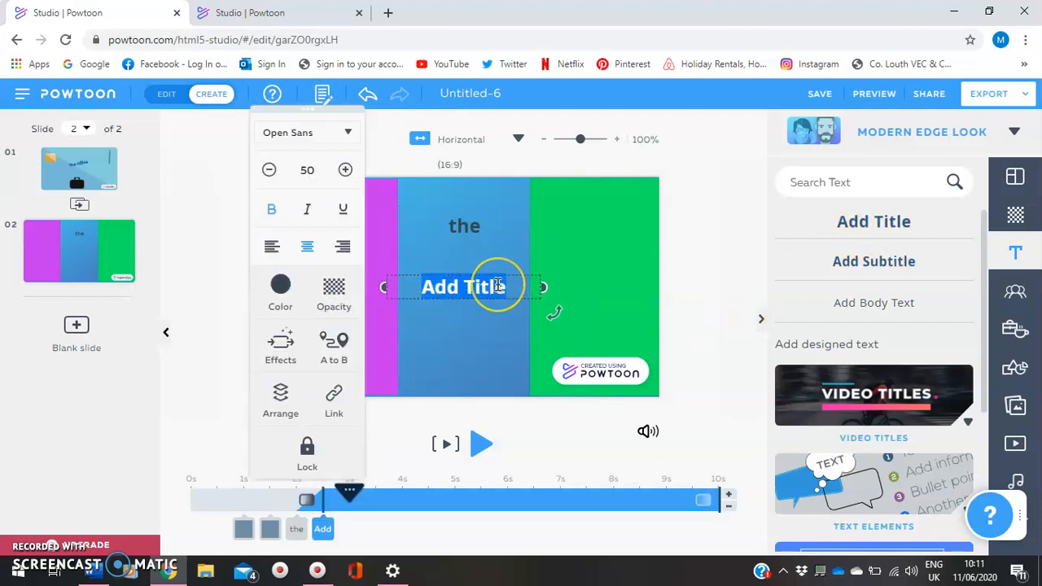
{"action": "key", "text": "BackSpace"}
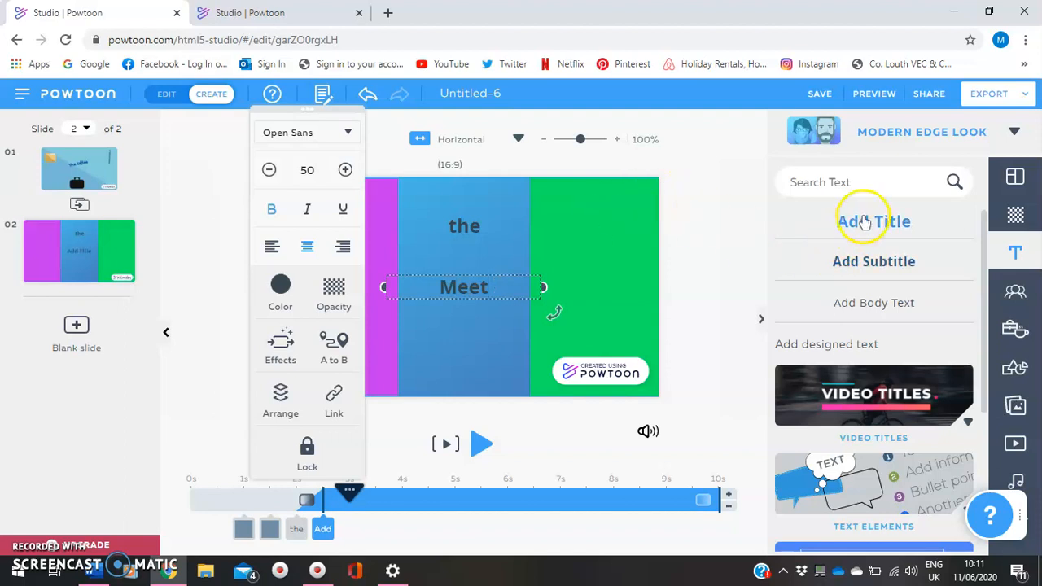
Step: Add a third title to the slide and enter the word "team" in it
{"action": "left_click", "coordinate": [864, 222]}
{"action": "left_click", "coordinate": [429, 314]}
{"action": "double_click", "coordinate": [468, 287]}
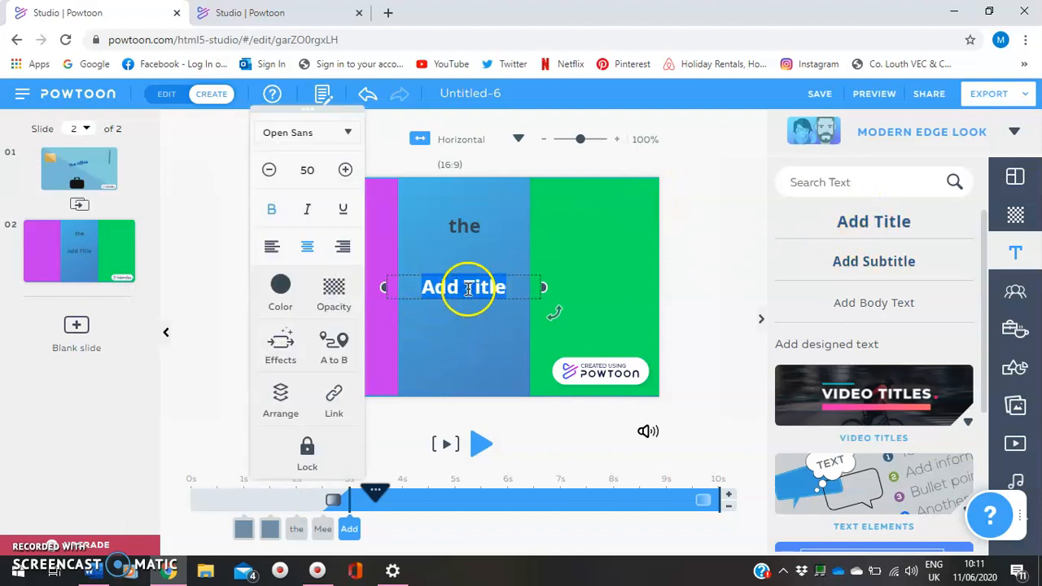
{"action": "type", "text": "Me"}
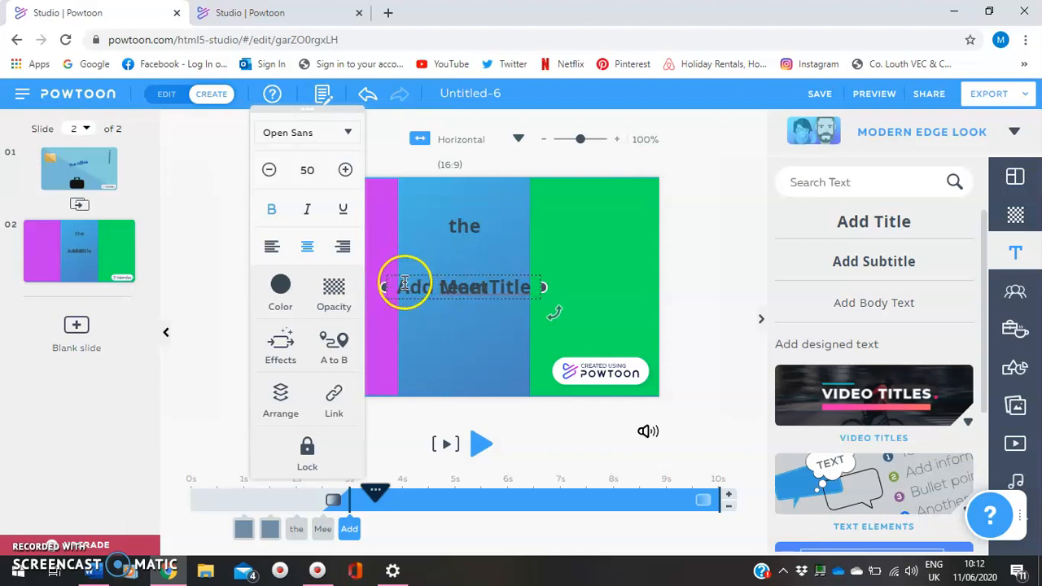
Step: Move the "Meet" title out of the overlapping texts to the top of the purple panel
{"action": "left_click", "coordinate": [550, 308]}
{"action": "left_click", "coordinate": [545, 292]}
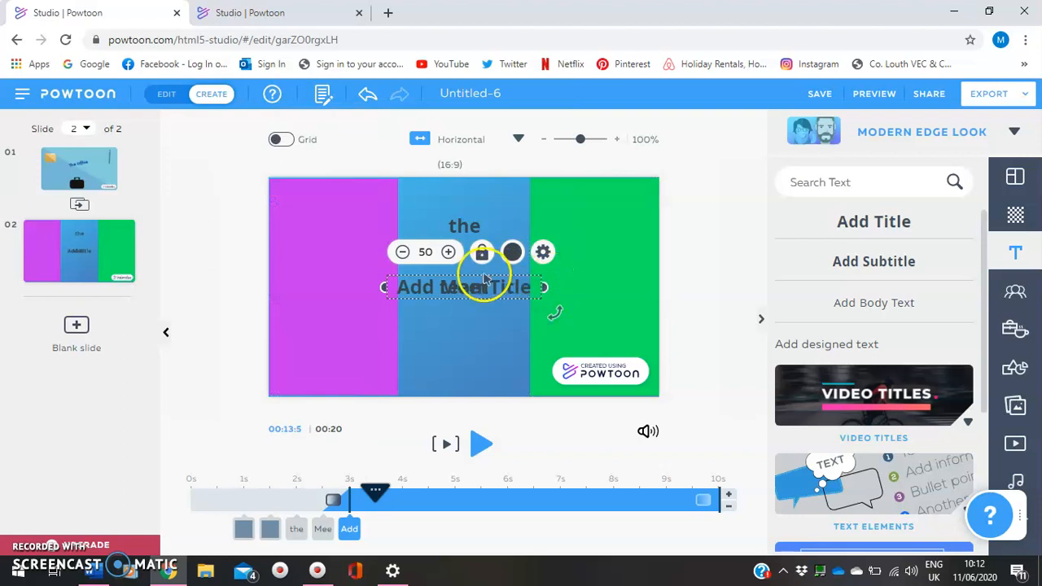
{"action": "left_click_drag", "start_coordinate": [524, 290], "coordinate": [375, 200]}
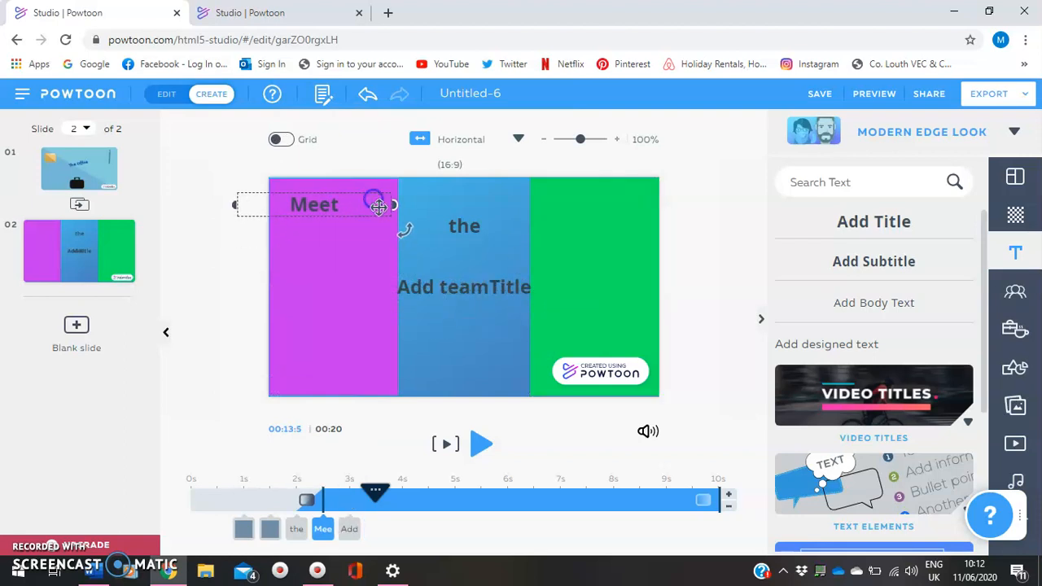
Step: Remove the leftover placeholder words from the third title, keeping only "team"
{"action": "left_click", "coordinate": [480, 291]}
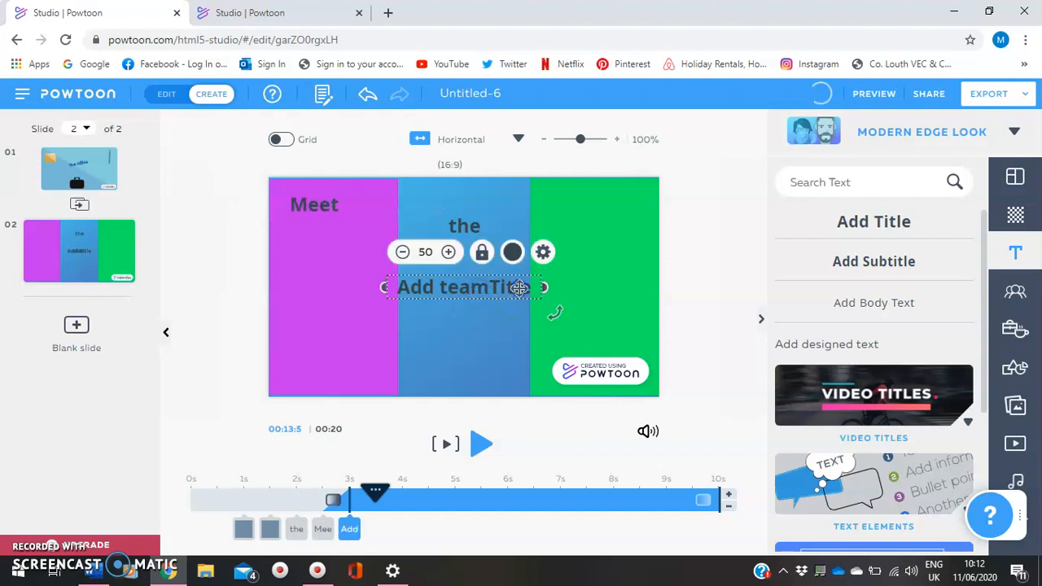
{"action": "double_click", "coordinate": [527, 288]}
{"action": "key", "text": "BackSpace"}
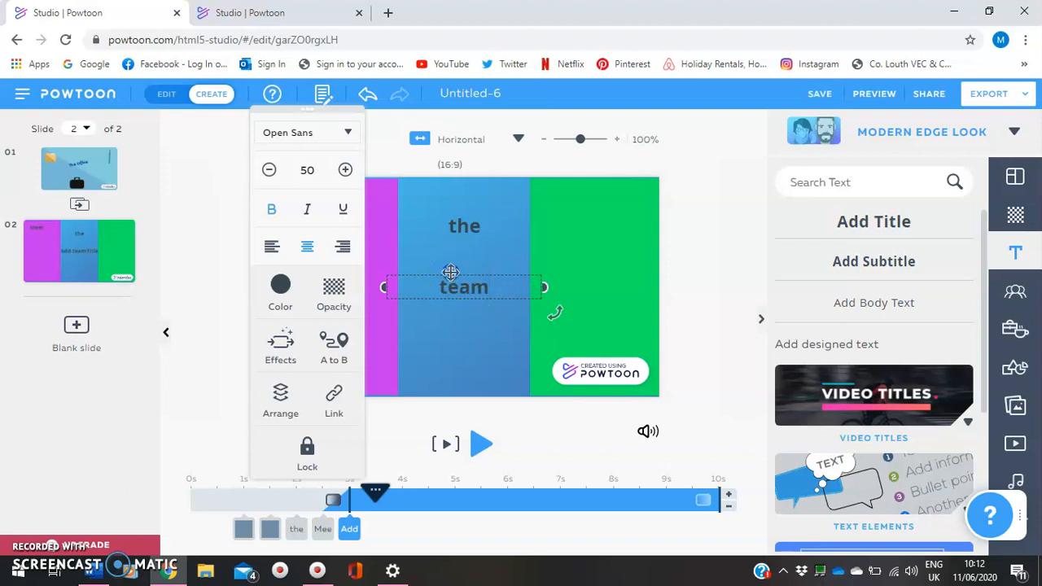
Step: Move the "team" title to the top of the green panel and "the" to the top of the blue panel
{"action": "left_click_drag", "start_coordinate": [452, 274], "coordinate": [581, 183]}
{"action": "left_click", "coordinate": [464, 226]}
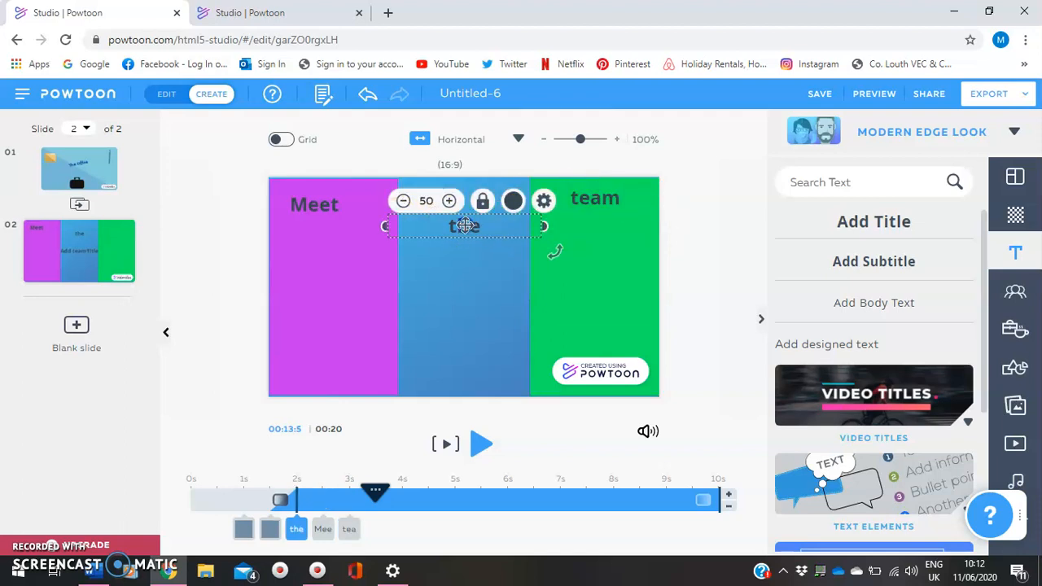
{"action": "left_click_drag", "start_coordinate": [461, 216], "coordinate": [458, 195]}
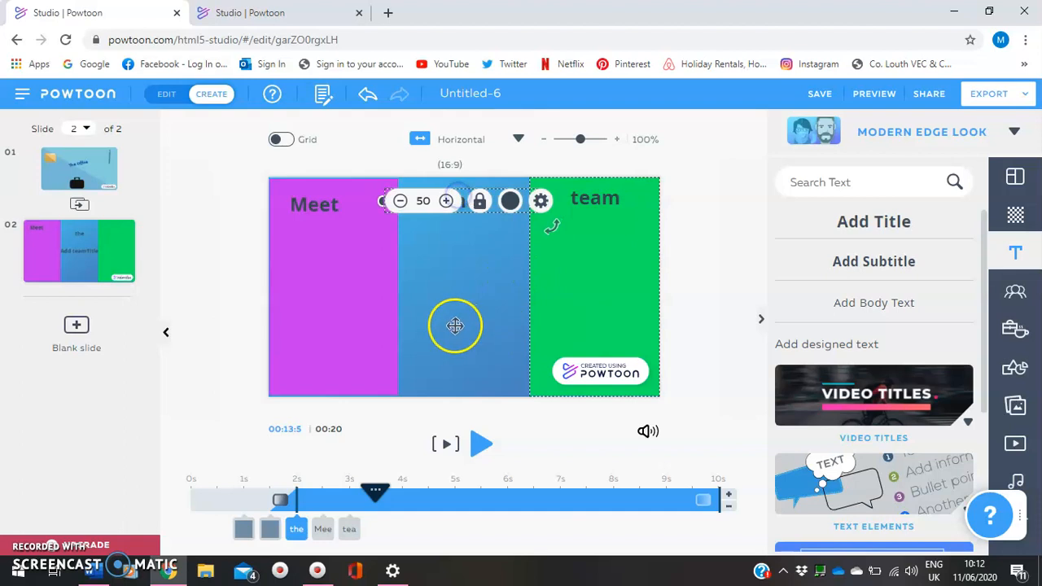
{"action": "left_click", "coordinate": [454, 327]}
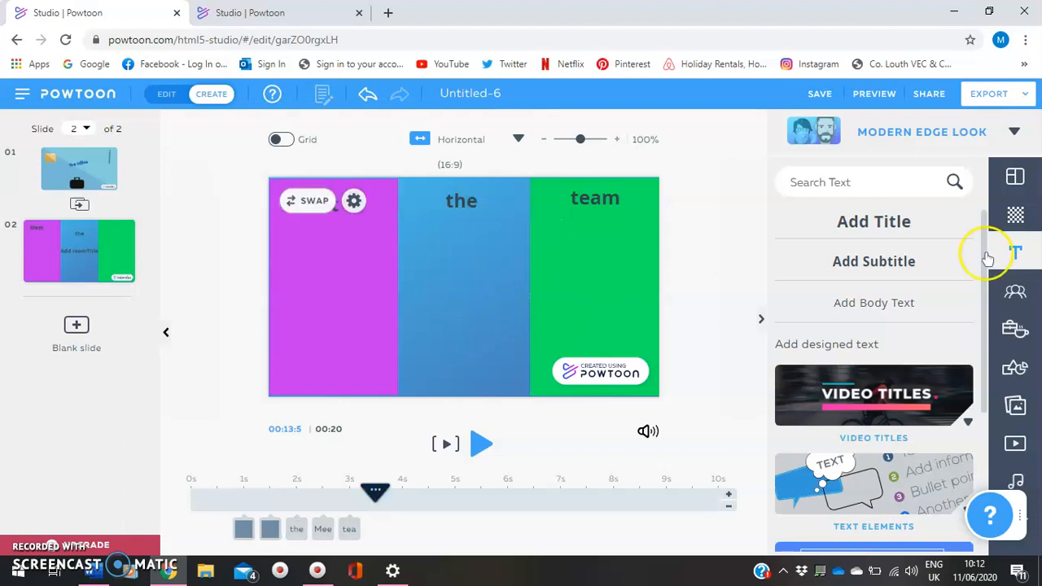
Step: Add the man in the yellow shirt from The Office - Free characters and place him in the purple panel
{"action": "left_click", "coordinate": [1014, 290]}
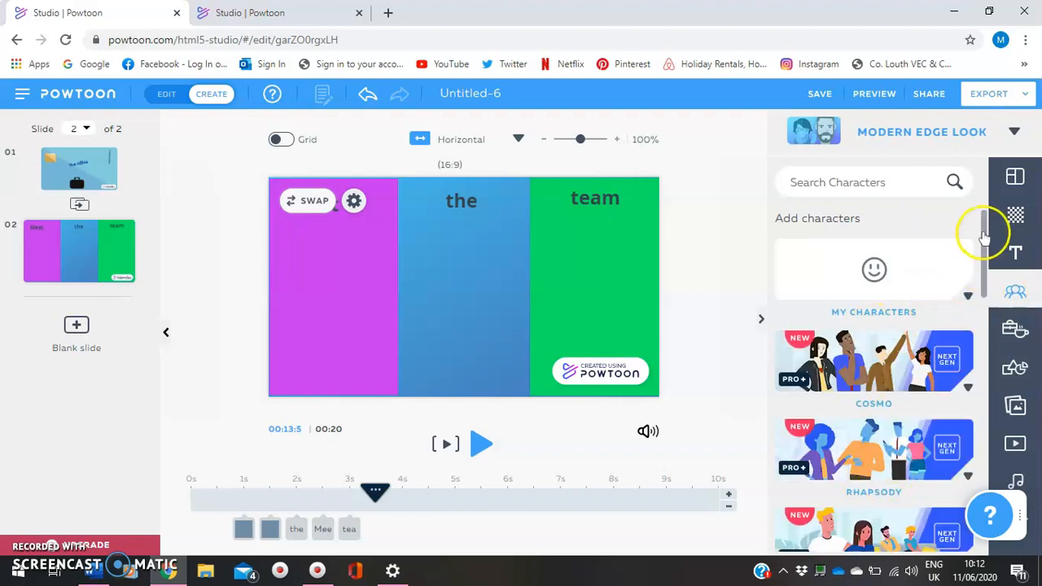
{"action": "left_click_drag", "start_coordinate": [985, 259], "coordinate": [985, 375]}
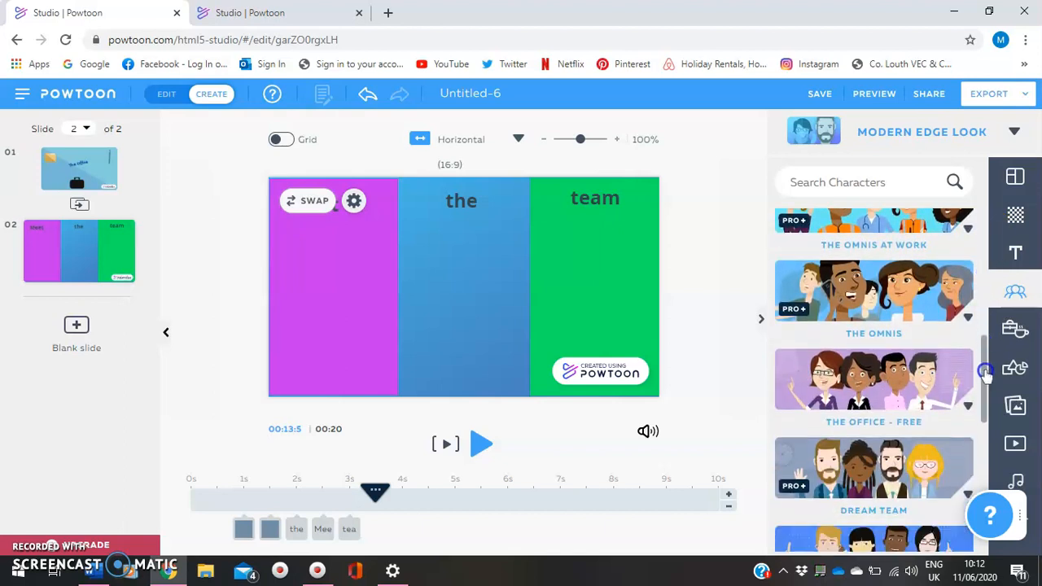
{"action": "left_click", "coordinate": [840, 397]}
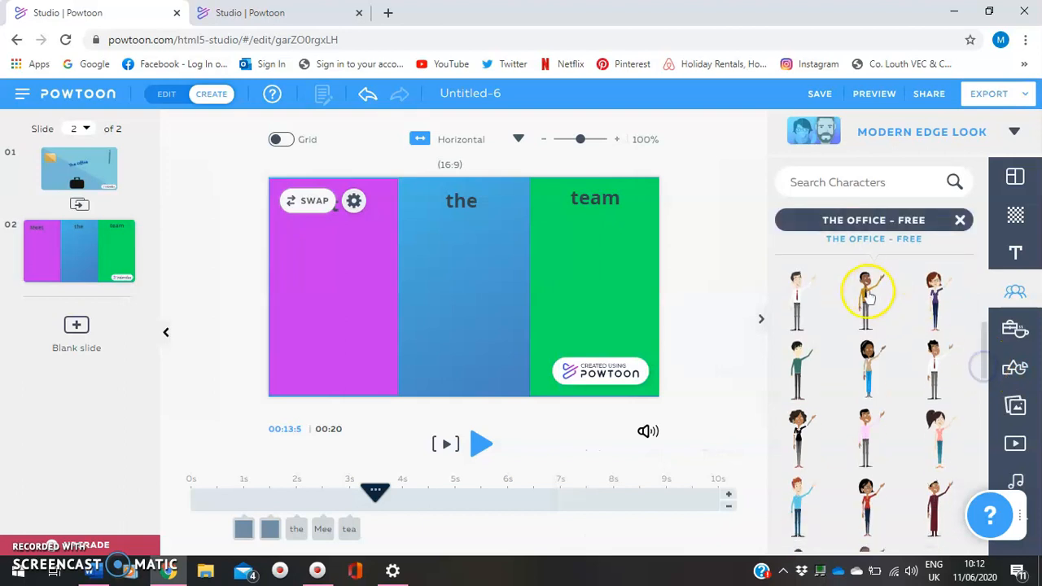
{"action": "left_click", "coordinate": [866, 293]}
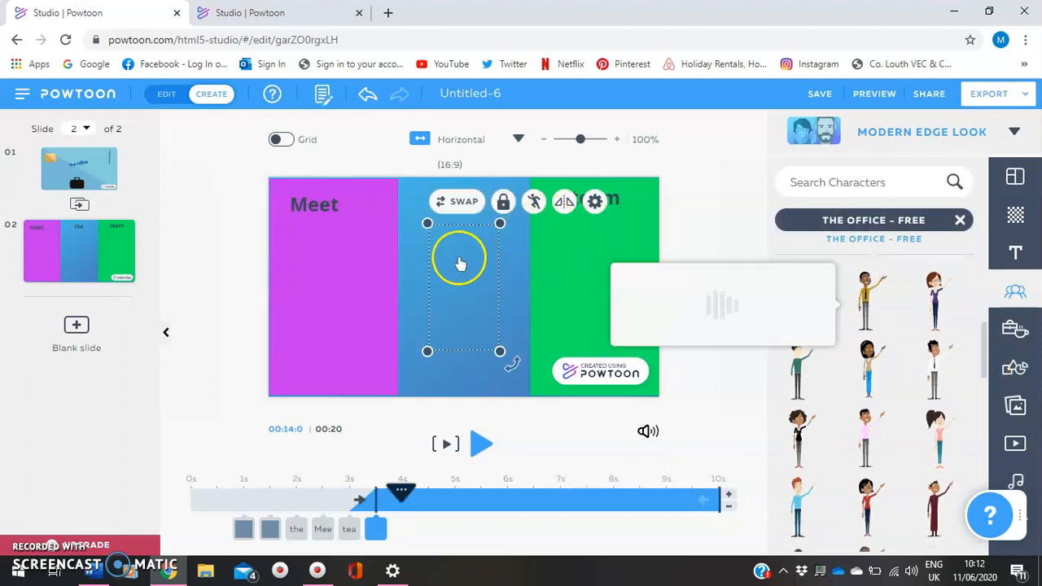
{"action": "left_click_drag", "start_coordinate": [448, 234], "coordinate": [318, 244]}
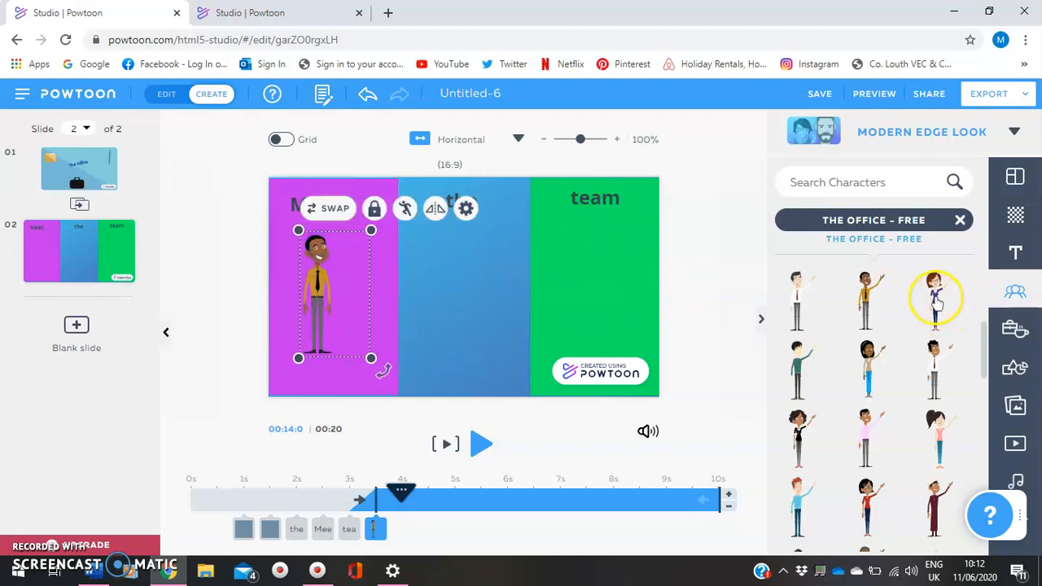
Step: Add the woman with glasses and the woman in the headscarf from The Office - Free characters to the slide
{"action": "left_click", "coordinate": [934, 294]}
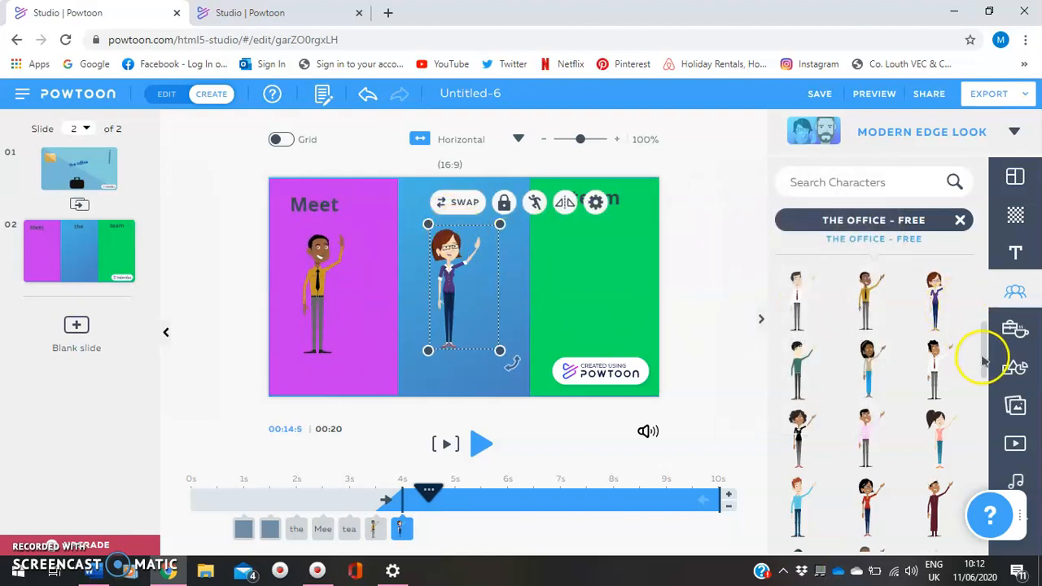
{"action": "scroll", "coordinate": [985, 367], "scroll_direction": "down", "scroll_amount": 2}
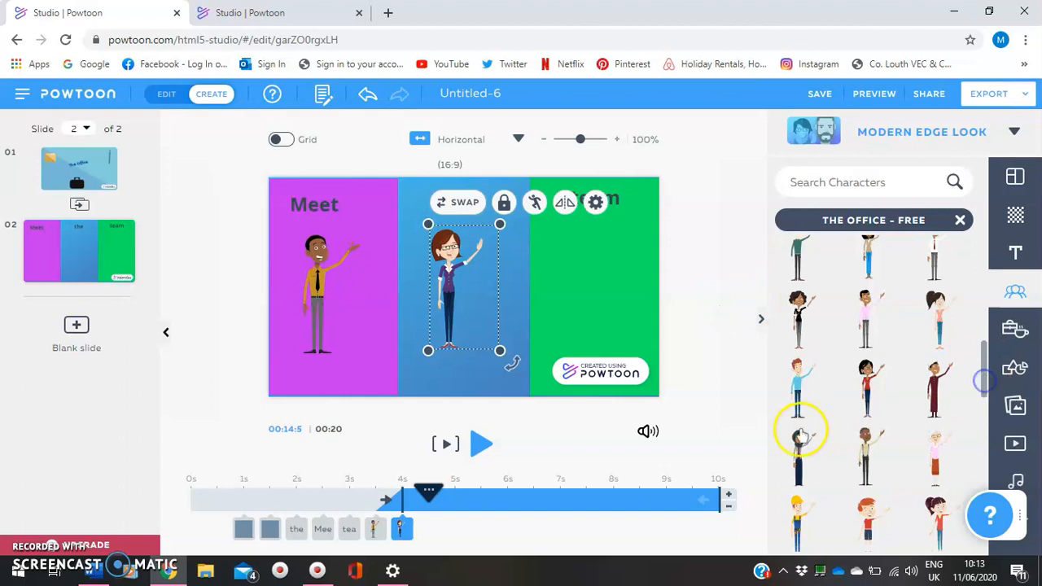
{"action": "scroll", "coordinate": [798, 399], "scroll_direction": "down", "scroll_amount": 1}
{"action": "mouse_move", "coordinate": [804, 389]}
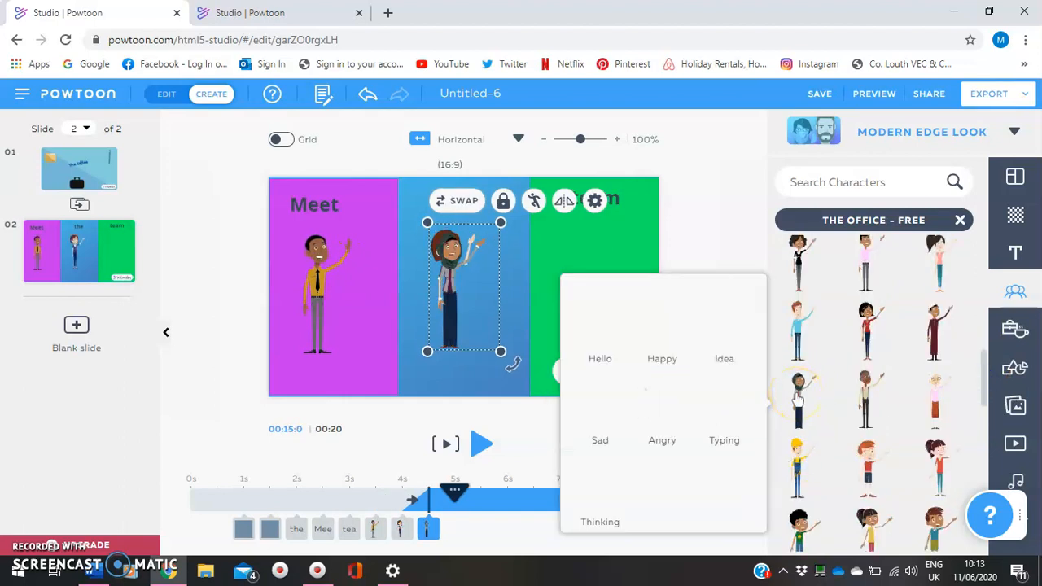
{"action": "left_click", "coordinate": [648, 340]}
{"action": "left_click", "coordinate": [458, 239]}
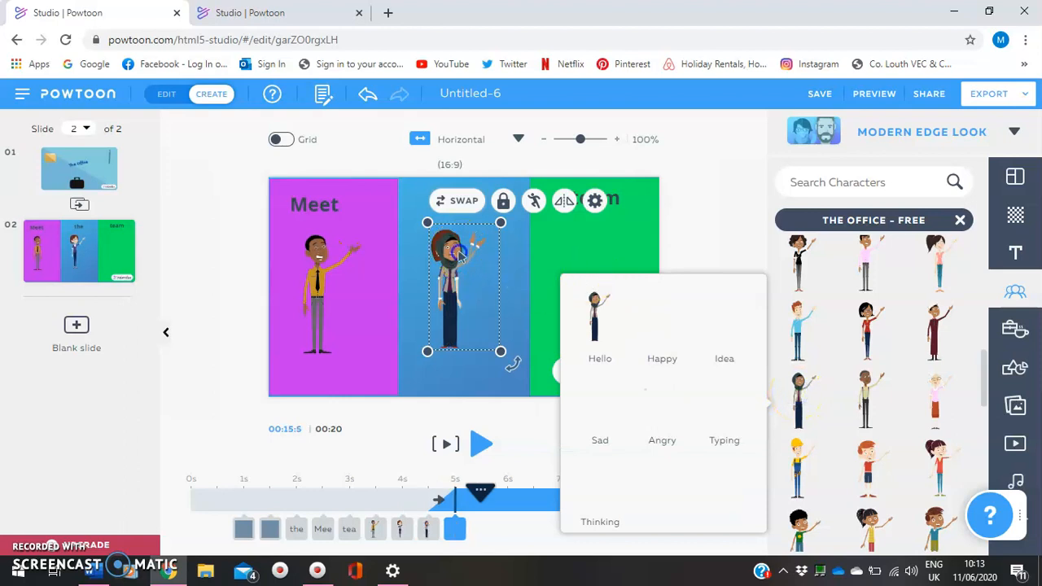
Step: Move the woman with glasses into the green panel and delete the duplicate headscarf character from the blue panel
{"action": "left_click", "coordinate": [566, 248]}
{"action": "left_click_drag", "start_coordinate": [565, 247], "coordinate": [602, 242]}
{"action": "left_click", "coordinate": [456, 243]}
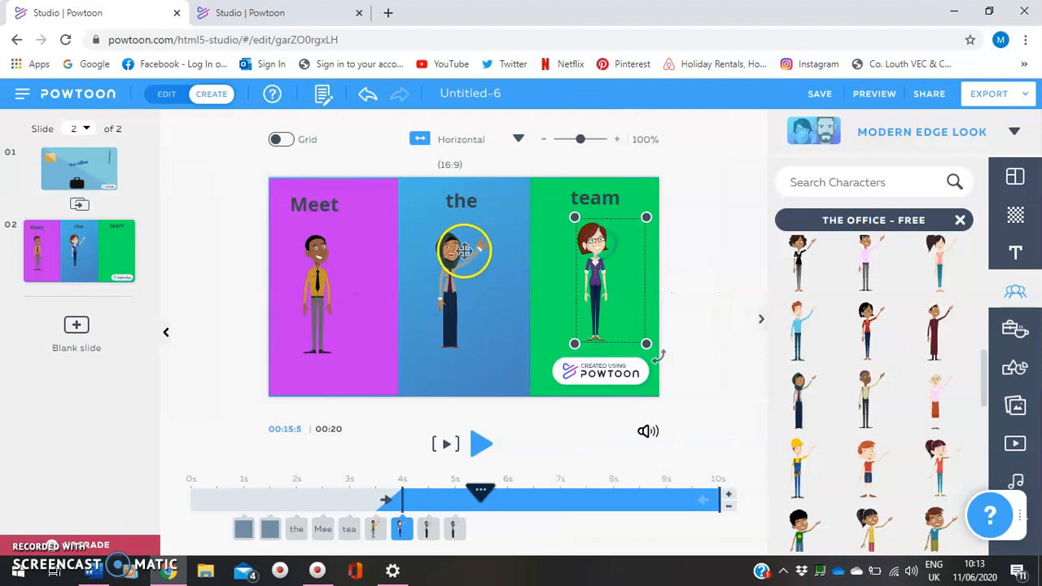
{"action": "key", "text": "Delete"}
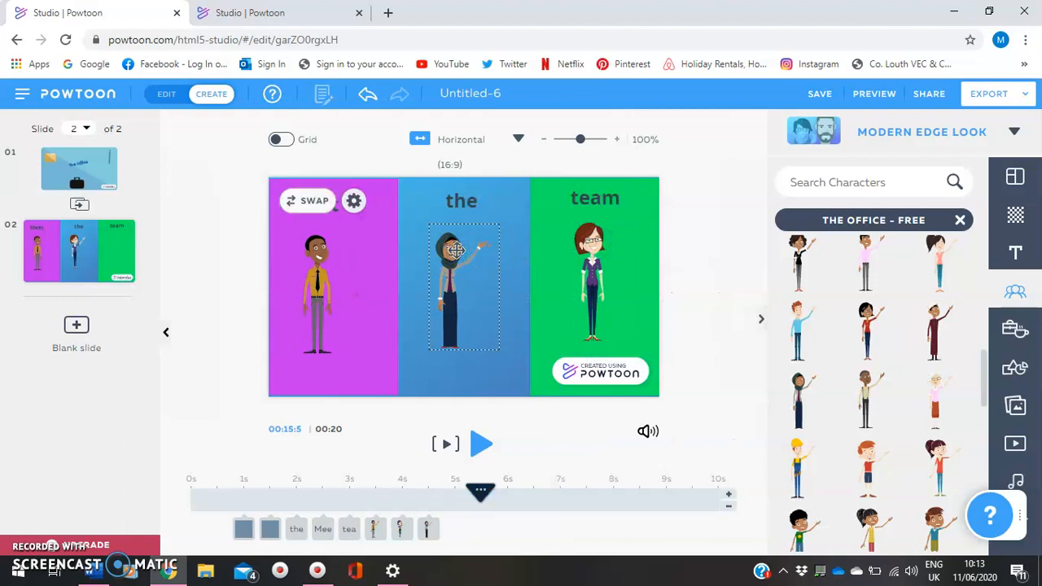
{"action": "left_click", "coordinate": [586, 262]}
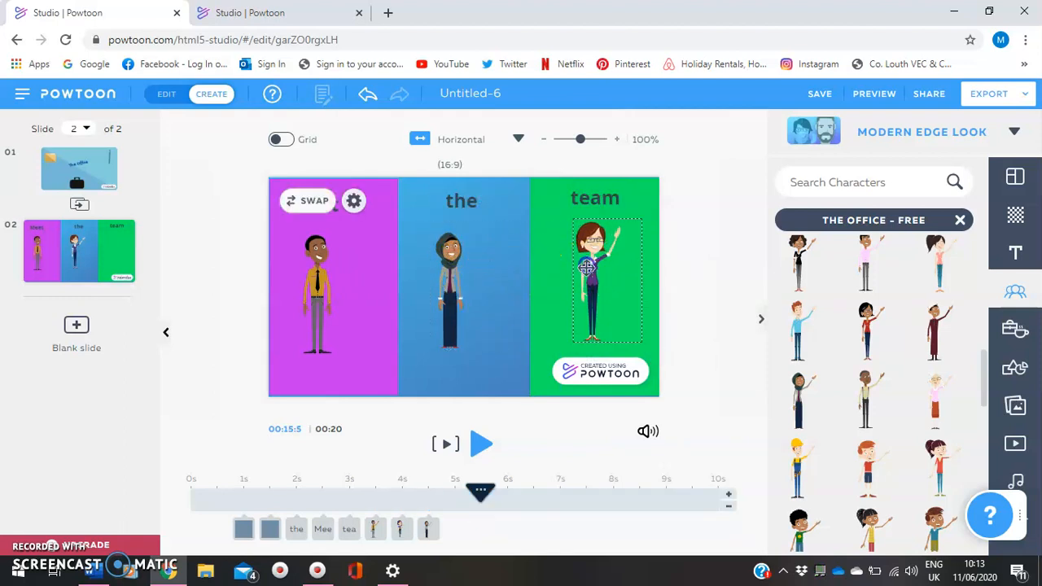
{"action": "left_click", "coordinate": [450, 256]}
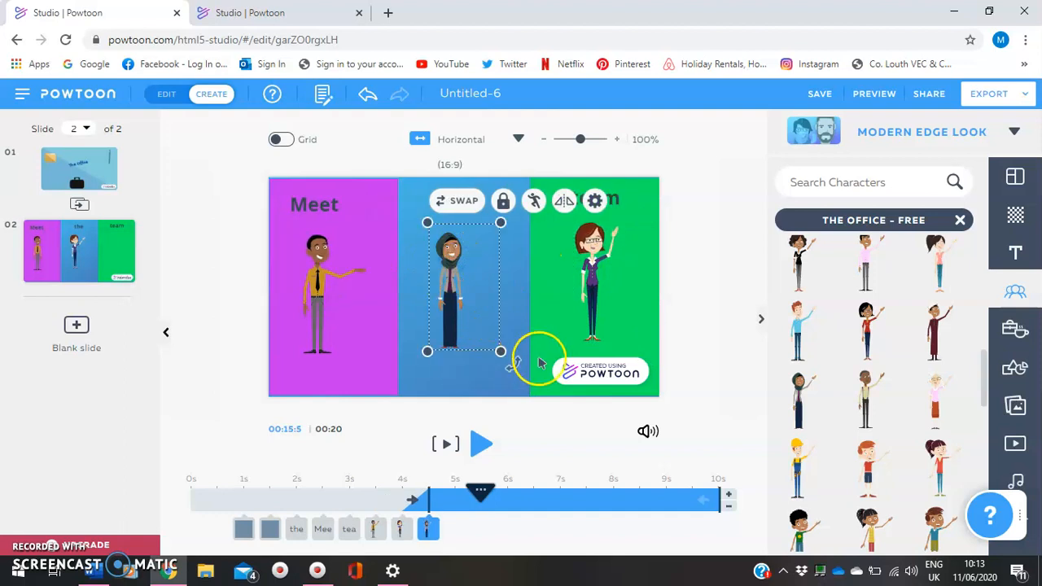
{"action": "left_click", "coordinate": [322, 376]}
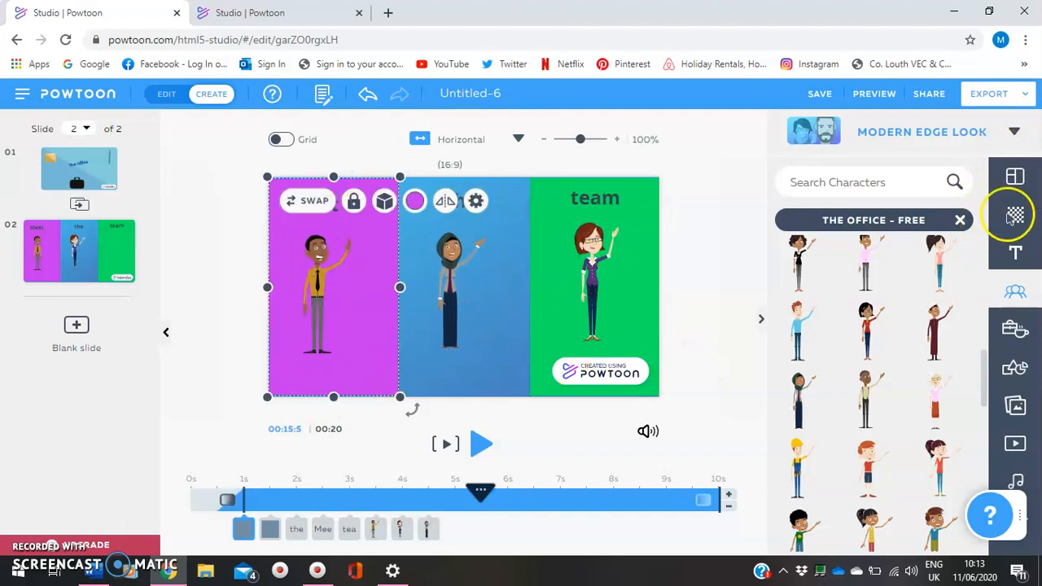
Step: Add a title with the yellow-shirted man's first name and place it below him in the purple panel
{"action": "left_click", "coordinate": [1019, 252]}
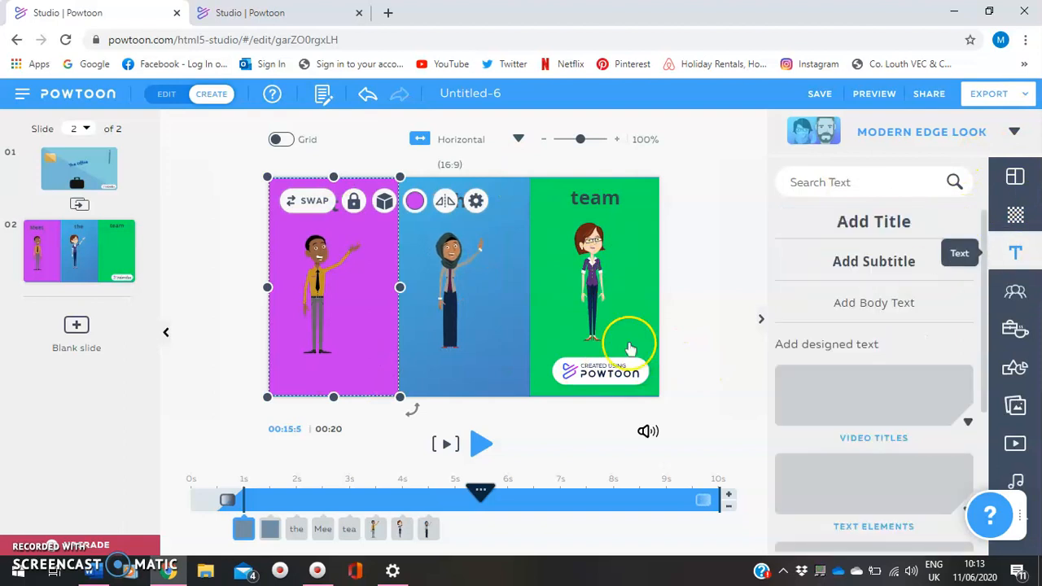
{"action": "left_click", "coordinate": [857, 221]}
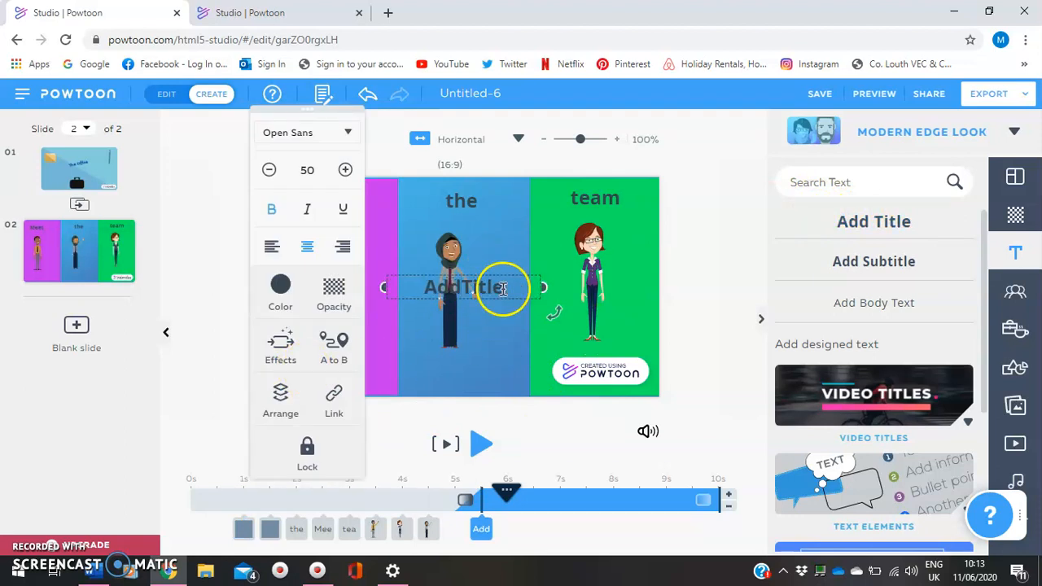
{"action": "left_click_drag", "start_coordinate": [514, 289], "coordinate": [421, 286]}
{"action": "key", "text": "BackSpace"}
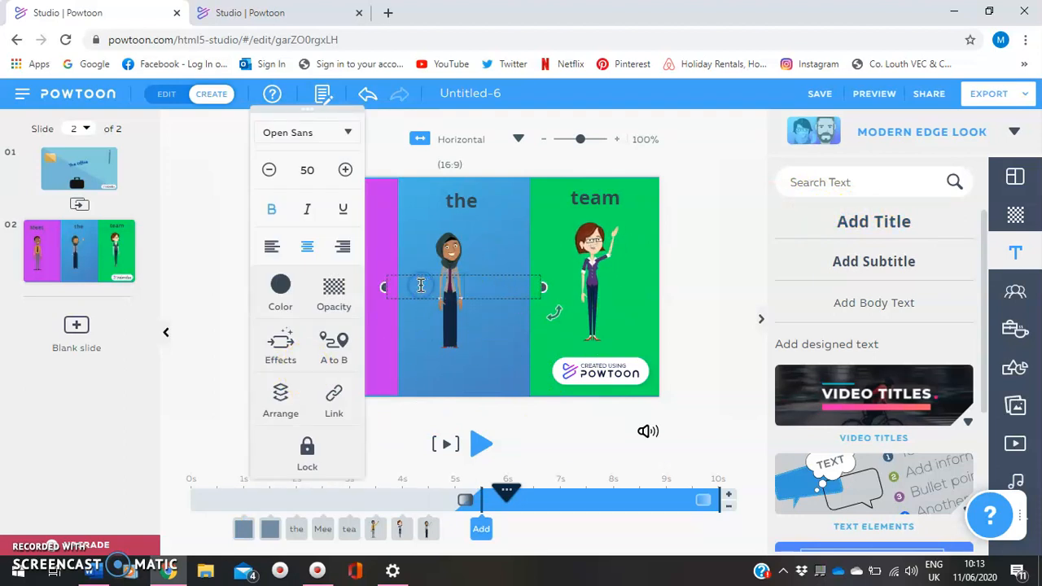
{"action": "type", "text": "Pierre"}
{"action": "left_click", "coordinate": [404, 266]}
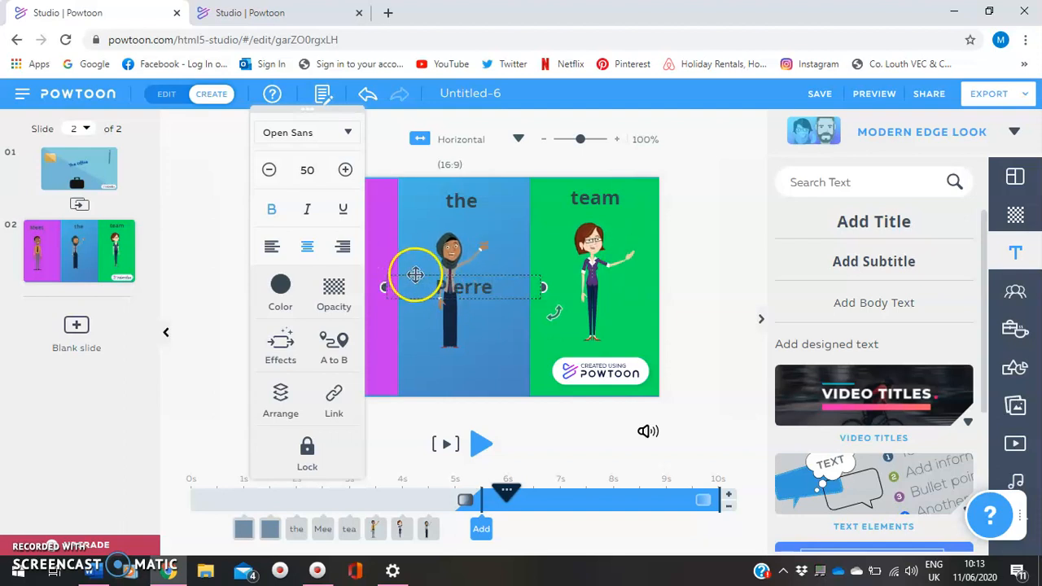
{"action": "left_click_drag", "start_coordinate": [355, 359], "coordinate": [321, 364]}
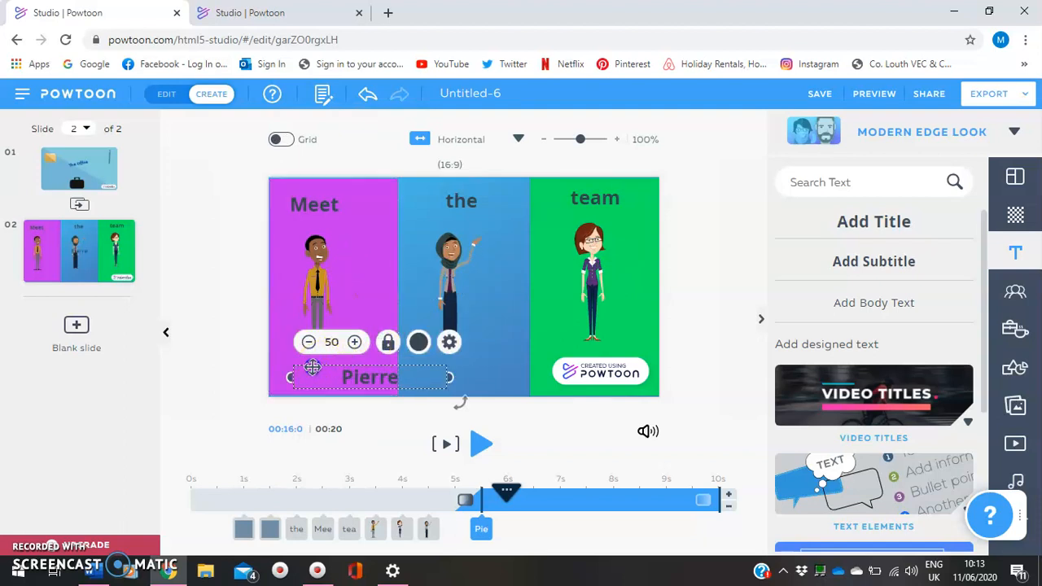
{"action": "left_click_drag", "start_coordinate": [303, 367], "coordinate": [301, 365]}
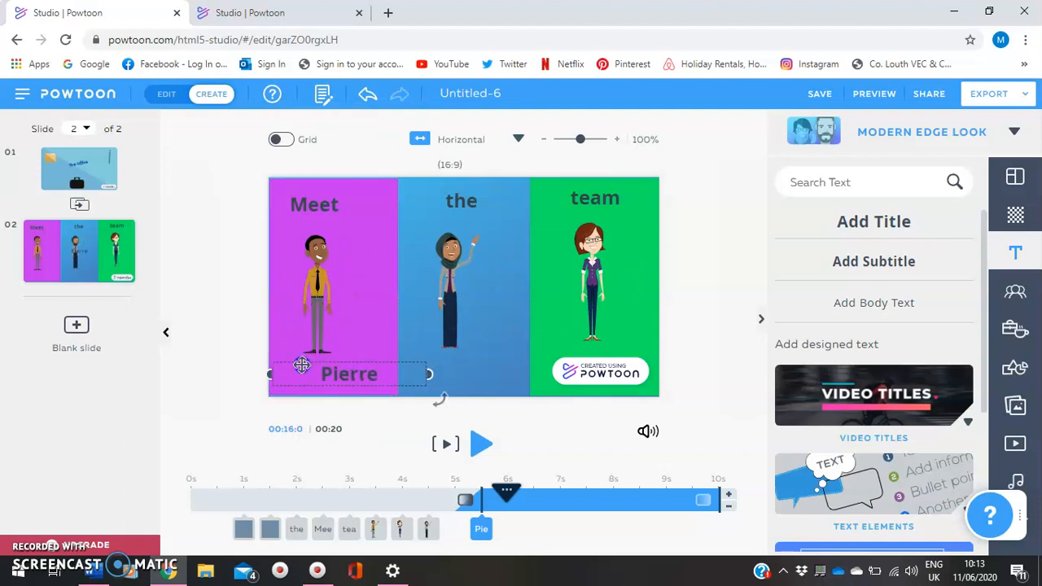
Step: Add another title and replace its placeholder text with the headscarf character's first name
{"action": "left_click", "coordinate": [884, 225]}
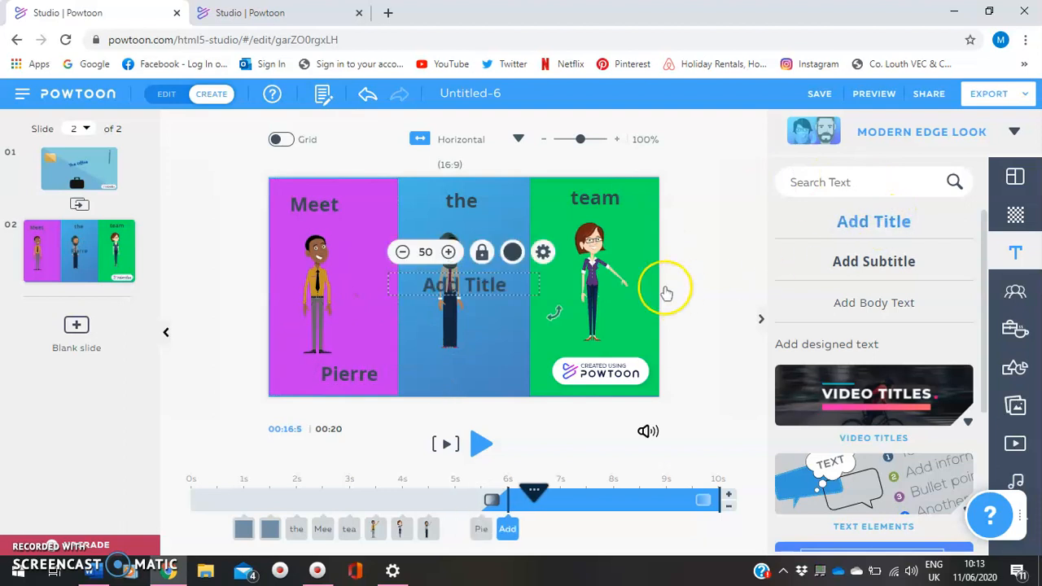
{"action": "double_click", "coordinate": [493, 300]}
{"action": "triple_click", "coordinate": [511, 291]}
{"action": "key", "text": "BackSpace"}
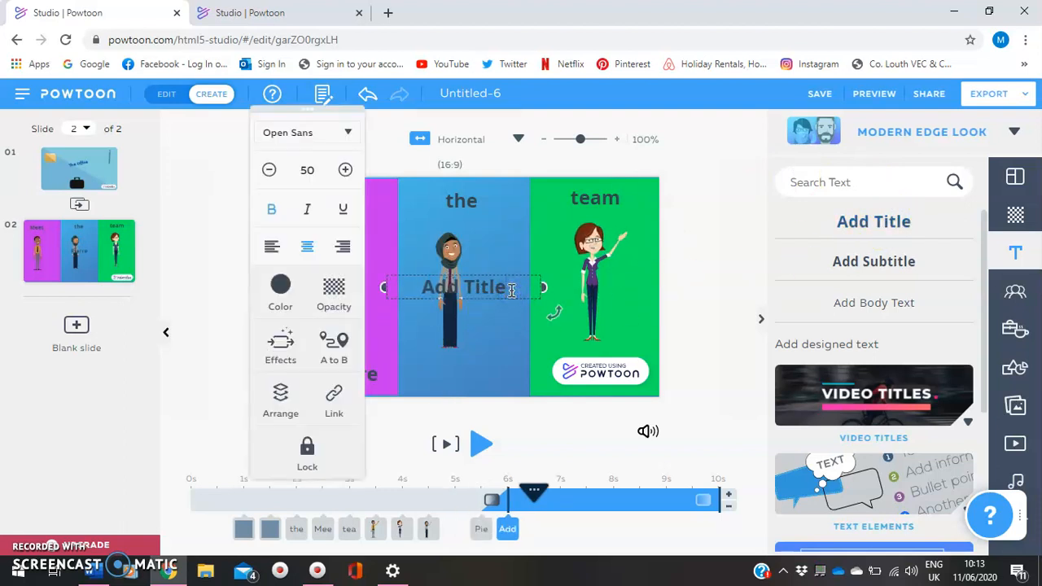
{"action": "key", "text": "BackSpace"}
{"action": "key", "text": "BackSpace"}
{"action": "key", "text": "BackSpace"}
{"action": "key", "text": "BackSpace"}
{"action": "key", "text": "BackSpace"}
{"action": "key", "text": "BackSpace"}
{"action": "key", "text": "BackSpace"}
{"action": "key", "text": "BackSpace"}
{"action": "key", "text": "BackSpace"}
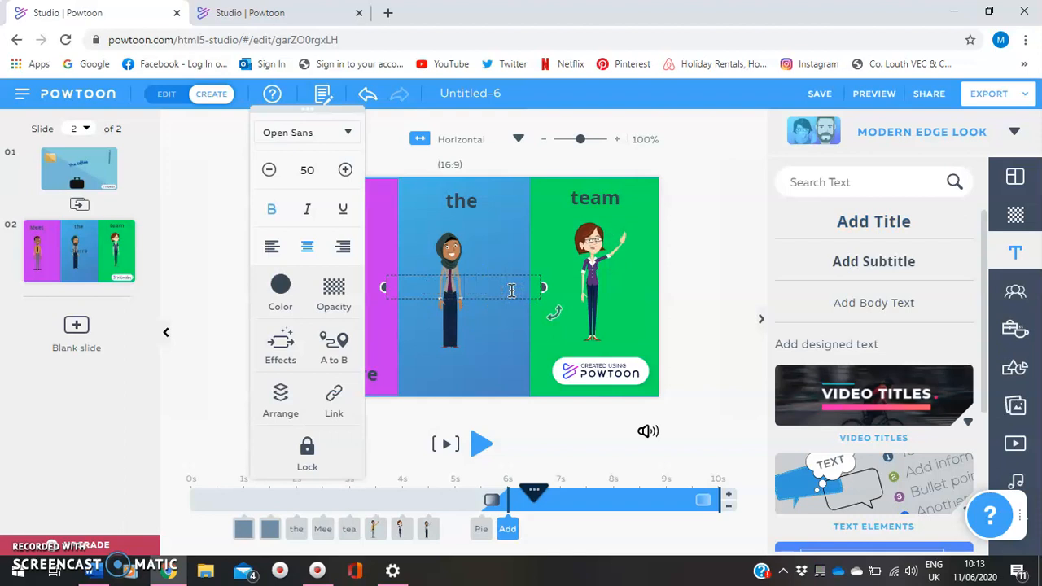
{"action": "type", "text": "Sara"}
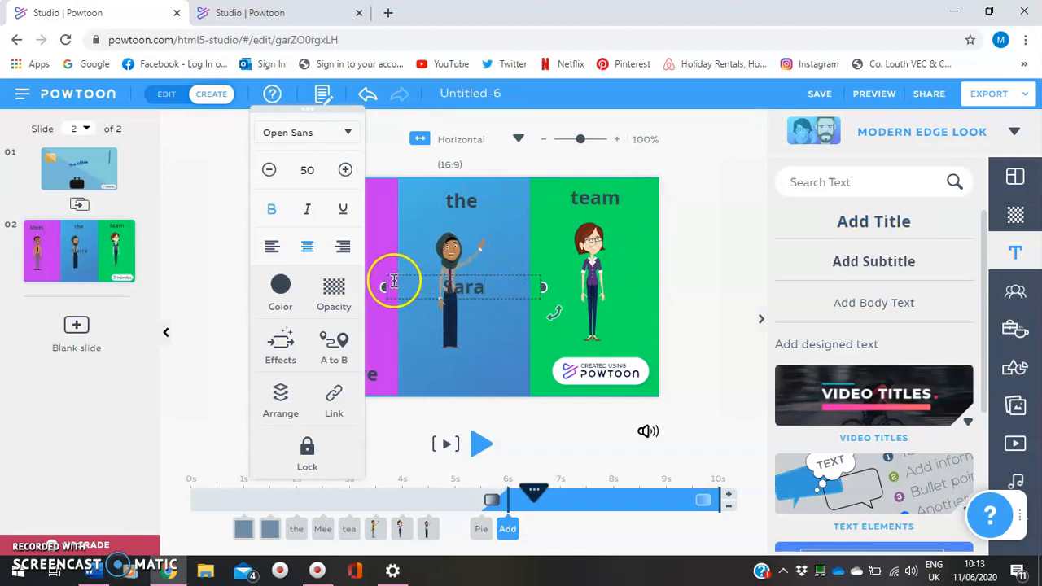
Step: Place the new name title below the headscarf character and shift the man's name left to sit beneath him
{"action": "left_click", "coordinate": [389, 340]}
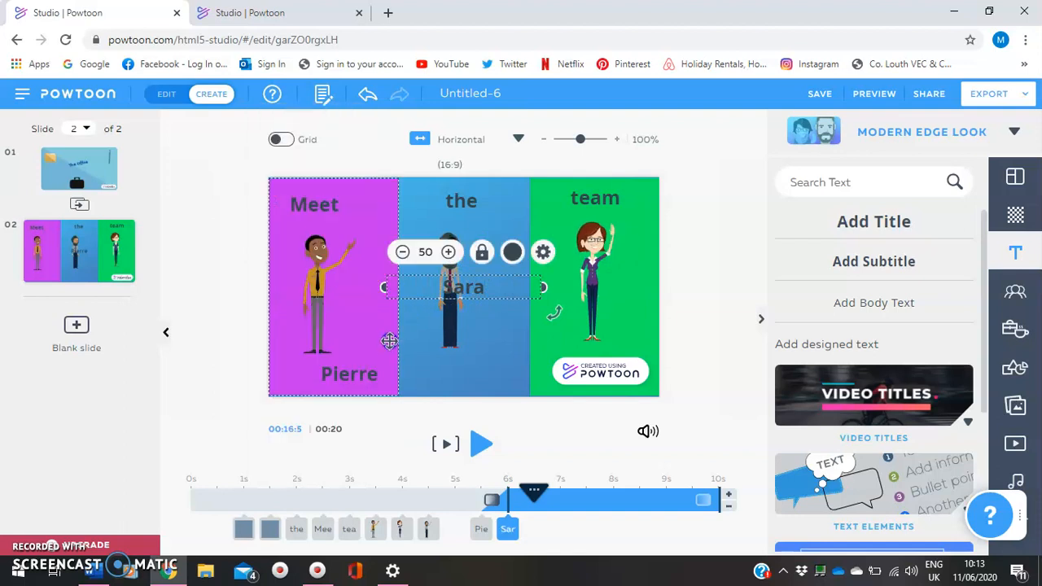
{"action": "left_click_drag", "start_coordinate": [389, 298], "coordinate": [393, 387]}
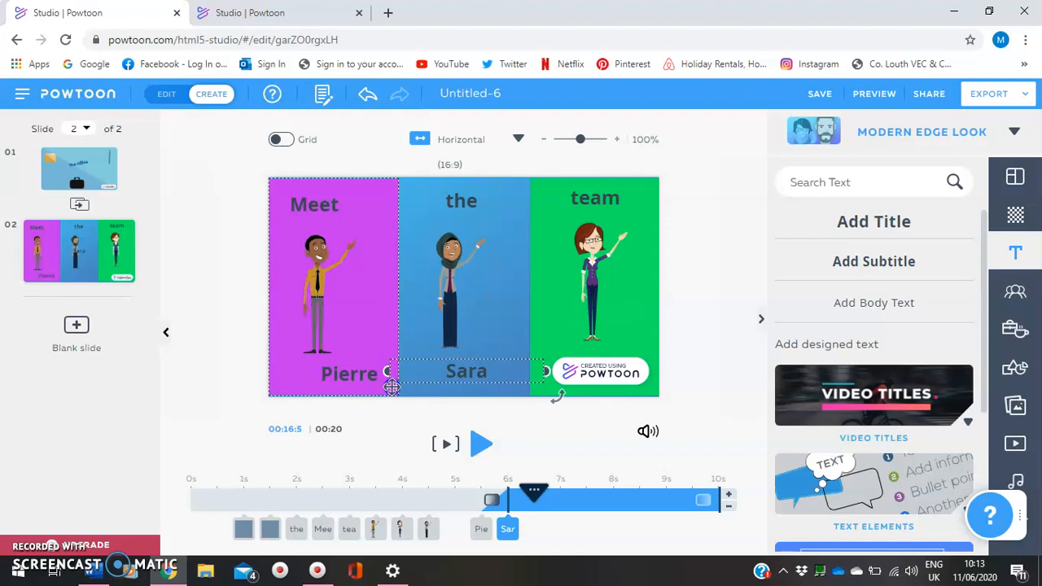
{"action": "left_click", "coordinate": [337, 368]}
{"action": "left_click_drag", "start_coordinate": [333, 365], "coordinate": [313, 364]}
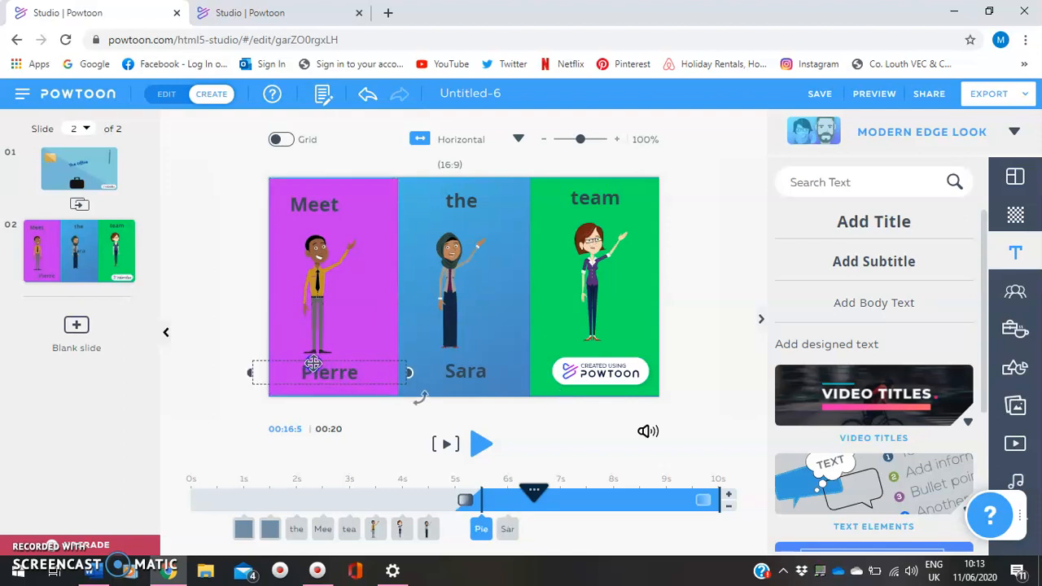
Step: Add a title with the first name of the woman with glasses and place it below her in the green panel
{"action": "left_click", "coordinate": [852, 222]}
{"action": "left_click", "coordinate": [483, 279]}
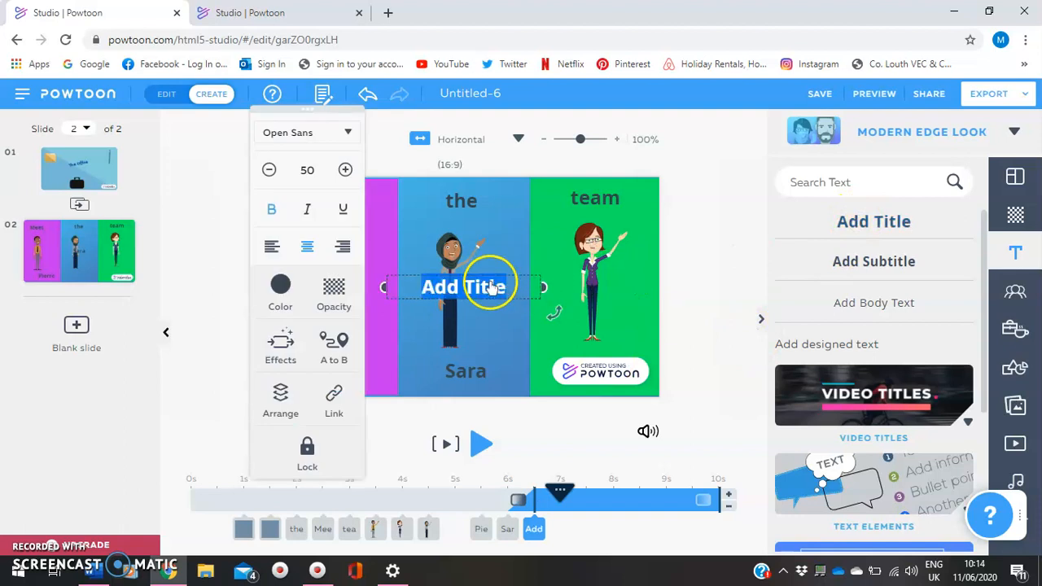
{"action": "key", "text": "BackSpace"}
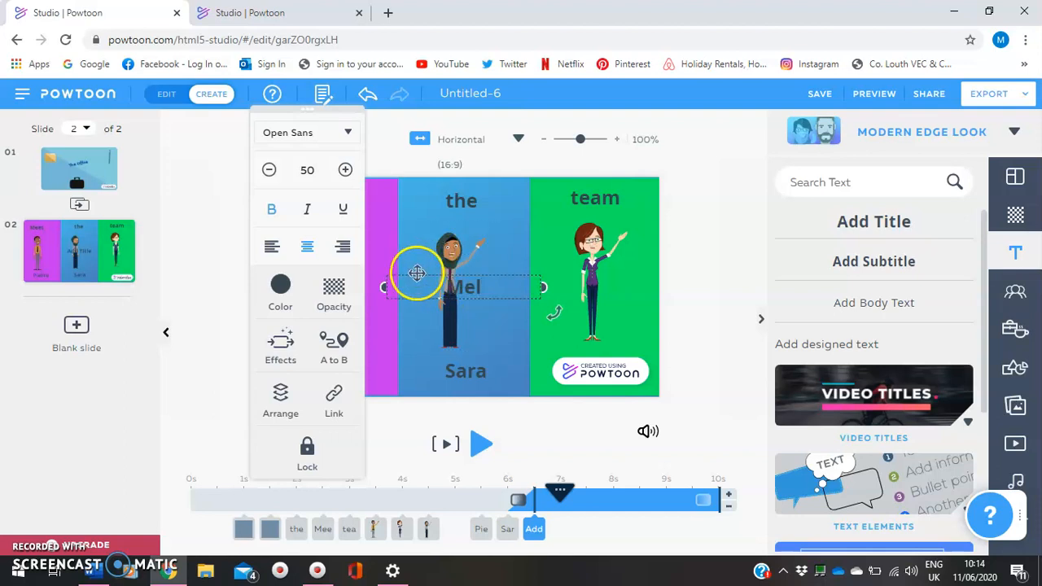
{"action": "left_click_drag", "start_coordinate": [487, 289], "coordinate": [618, 348]}
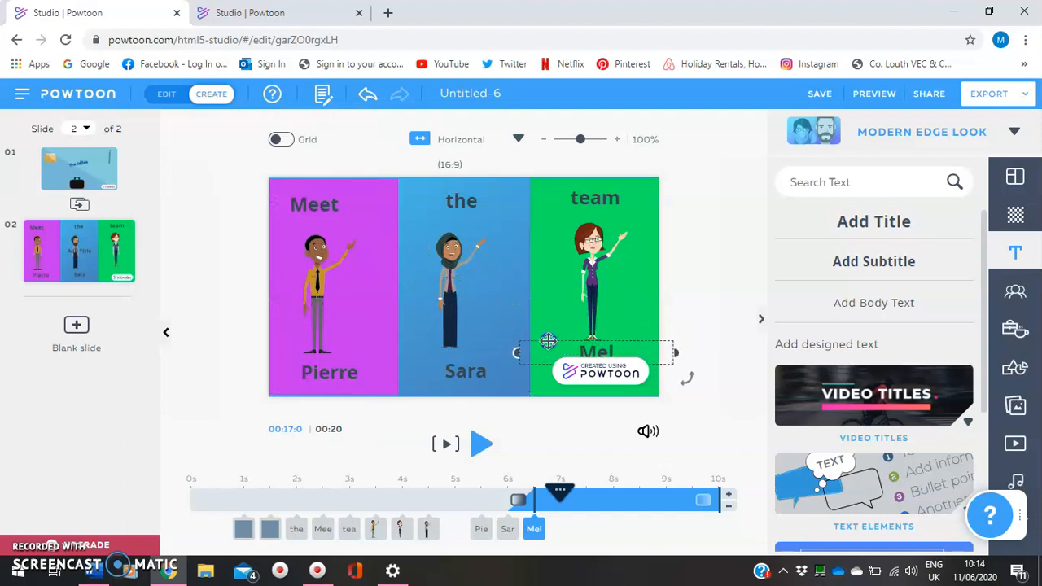
{"action": "left_click", "coordinate": [548, 332]}
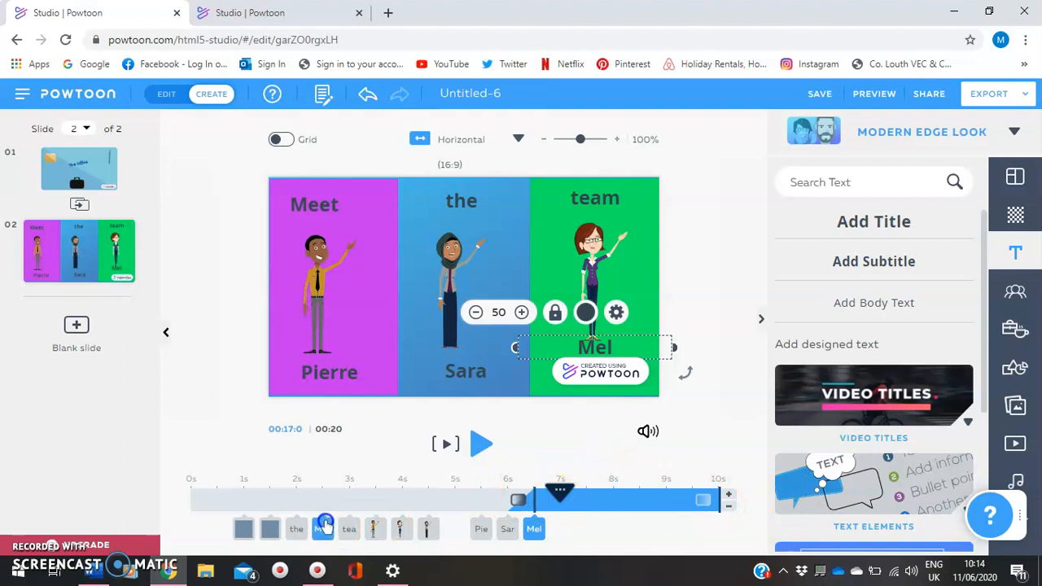
Step: Set the purple panel, the green panel and the name title of the woman with glasses to start at 0 seconds
{"action": "left_click_drag", "start_coordinate": [553, 498], "coordinate": [177, 492]}
{"action": "left_click_drag", "start_coordinate": [245, 530], "coordinate": [188, 527]}
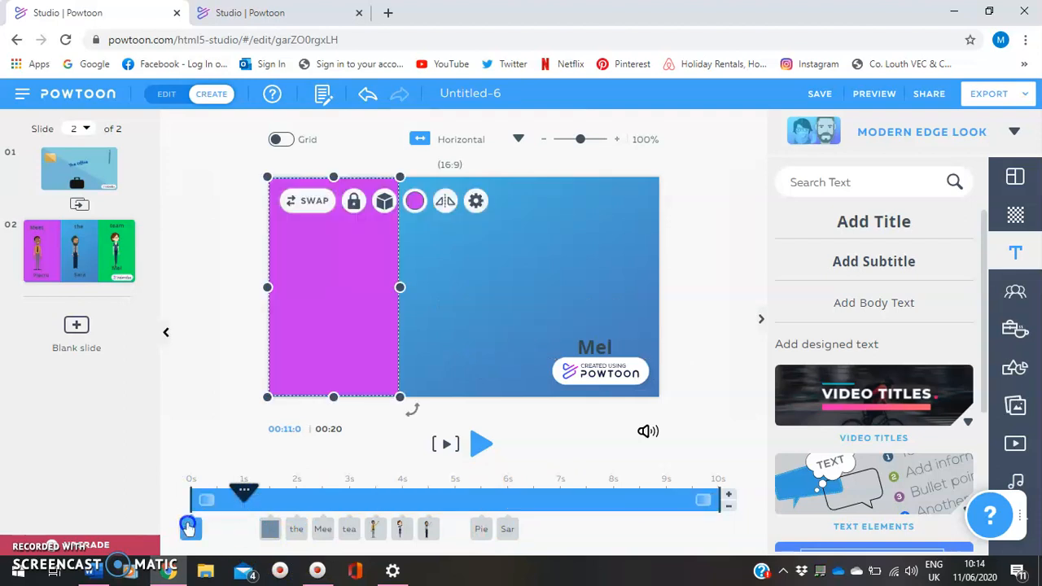
{"action": "left_click", "coordinate": [192, 538]}
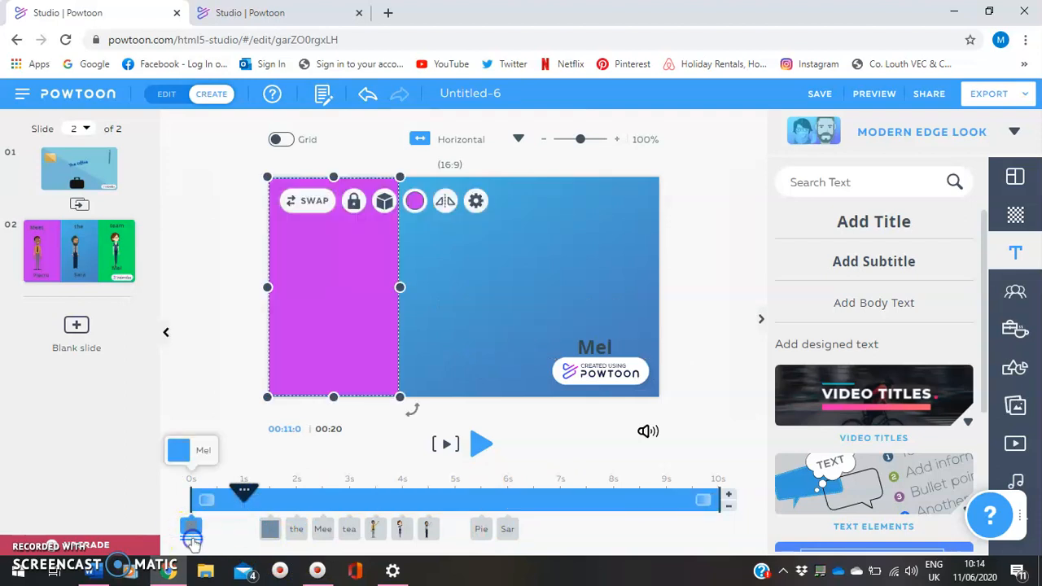
{"action": "left_click", "coordinate": [202, 454]}
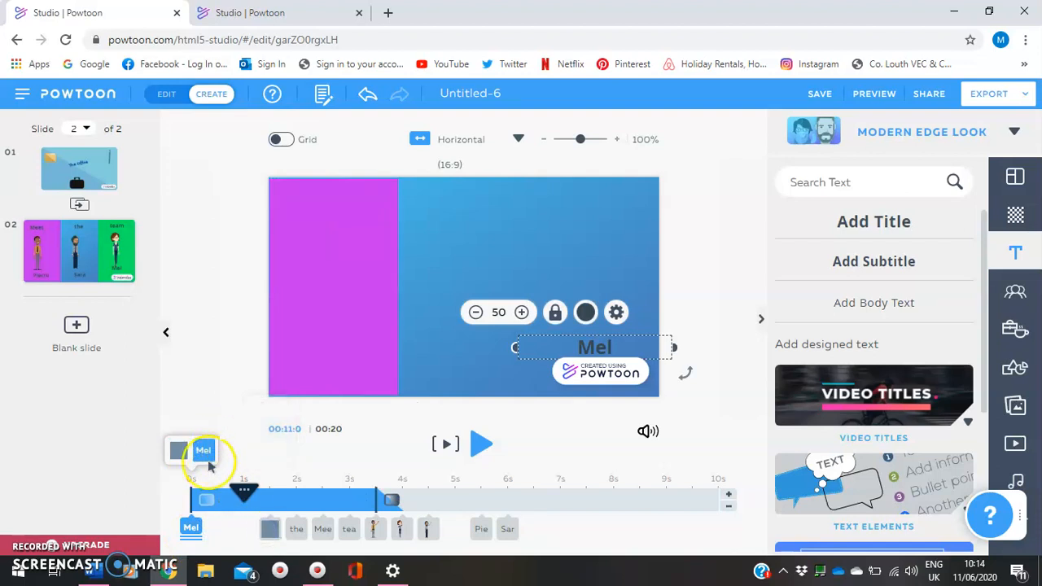
{"action": "left_click", "coordinate": [268, 528]}
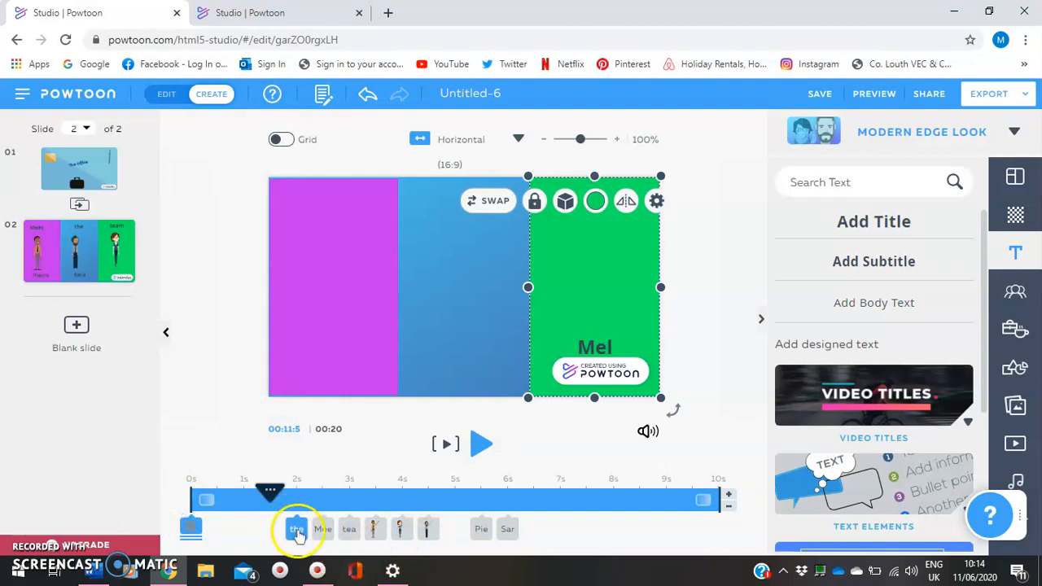
Step: Set the "Meet", "the" and "team" titles to start at 0 seconds and select the green panel's name title from the objects grouped there
{"action": "left_click_drag", "start_coordinate": [323, 530], "coordinate": [185, 521]}
{"action": "left_click_drag", "start_coordinate": [296, 528], "coordinate": [184, 525]}
{"action": "left_click_drag", "start_coordinate": [346, 529], "coordinate": [180, 525]}
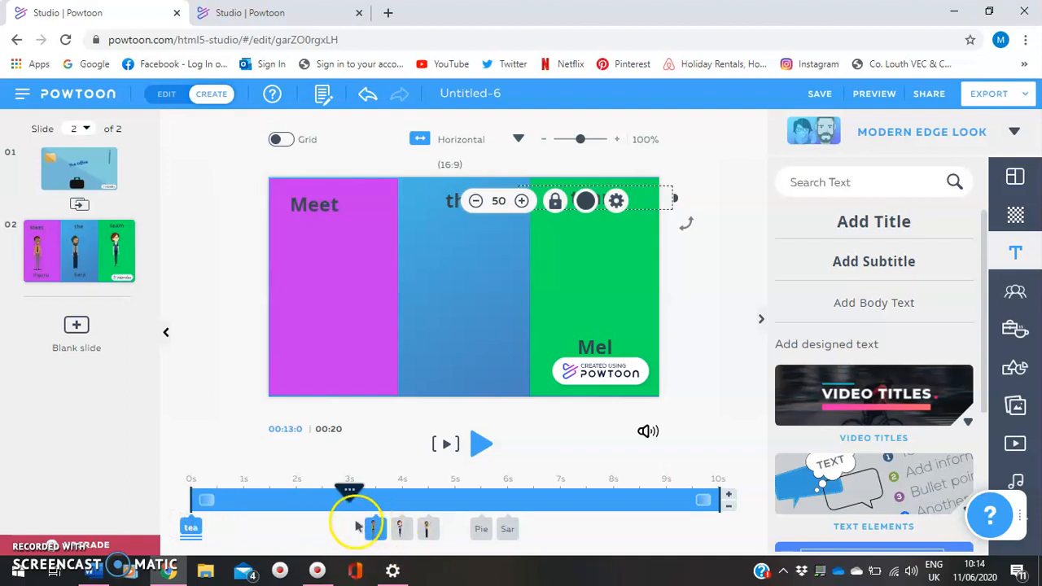
{"action": "left_click", "coordinate": [192, 535]}
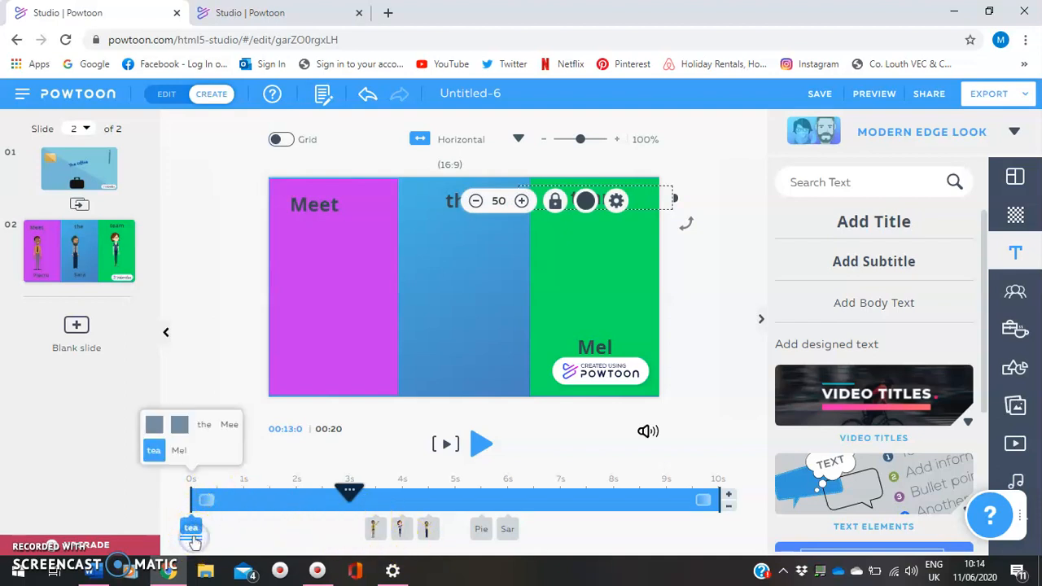
{"action": "left_click", "coordinate": [180, 452]}
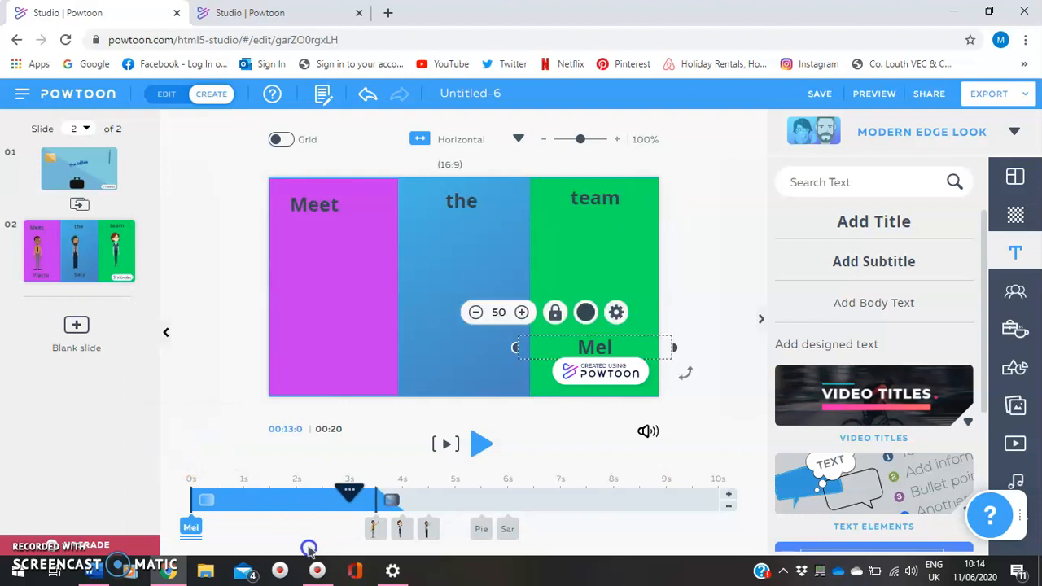
Step: Set the yellow-shirted man and his name title to start together at 1.5 seconds on the slide's timeline
{"action": "left_click_drag", "start_coordinate": [372, 527], "coordinate": [271, 528]}
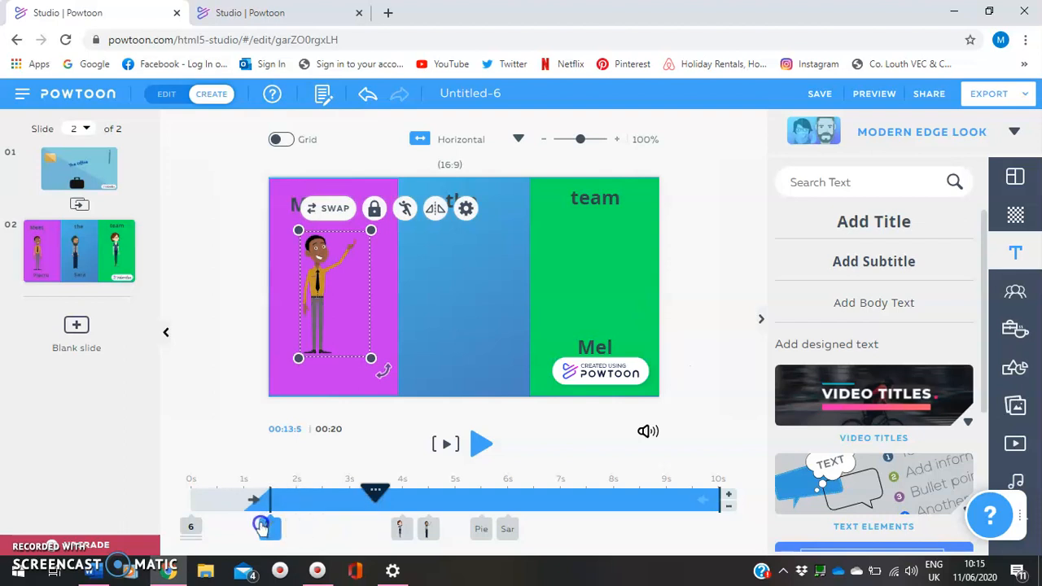
{"action": "left_click_drag", "start_coordinate": [483, 530], "coordinate": [274, 529]}
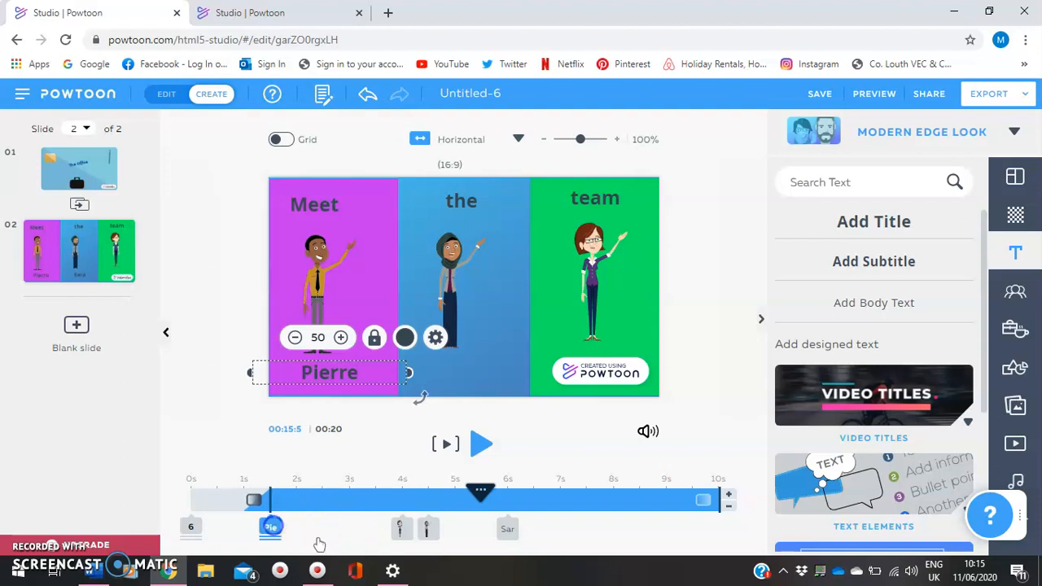
Step: Set the headscarf character and her name title to start at 3.5 seconds and the woman with glasses at 5 seconds
{"action": "left_click", "coordinate": [507, 530]}
{"action": "left_click_drag", "start_coordinate": [426, 527], "coordinate": [374, 527]}
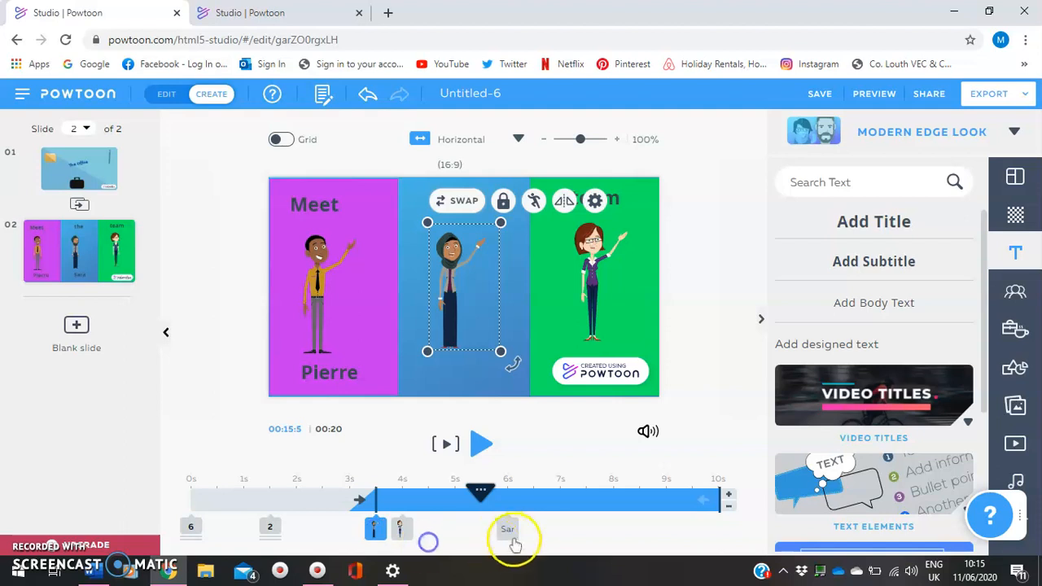
{"action": "left_click_drag", "start_coordinate": [507, 530], "coordinate": [171, 488]}
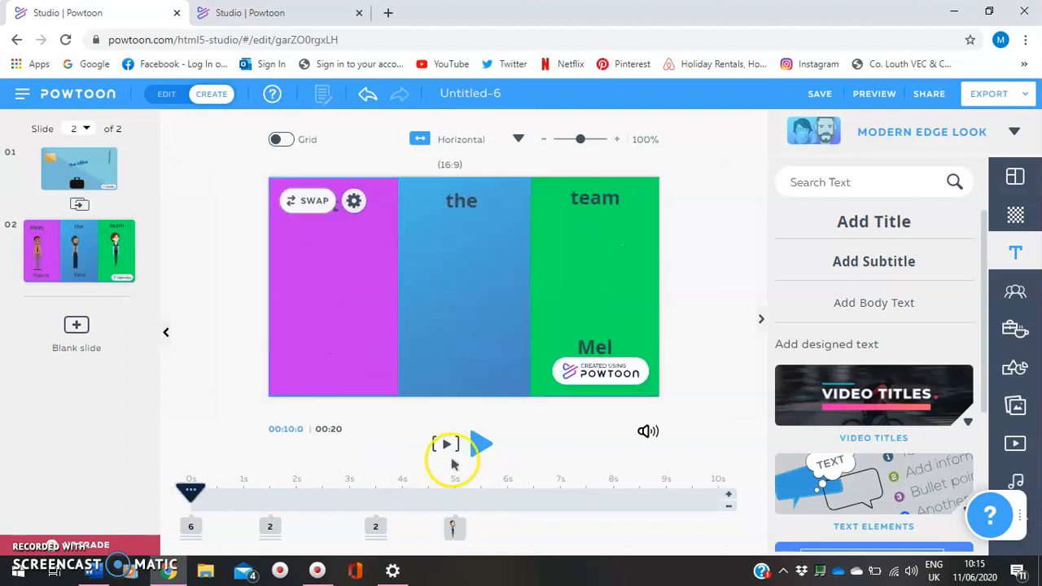
Step: Preview slide 2 from its beginning up to about 8 seconds, then open the sound settings
{"action": "left_click", "coordinate": [481, 443]}
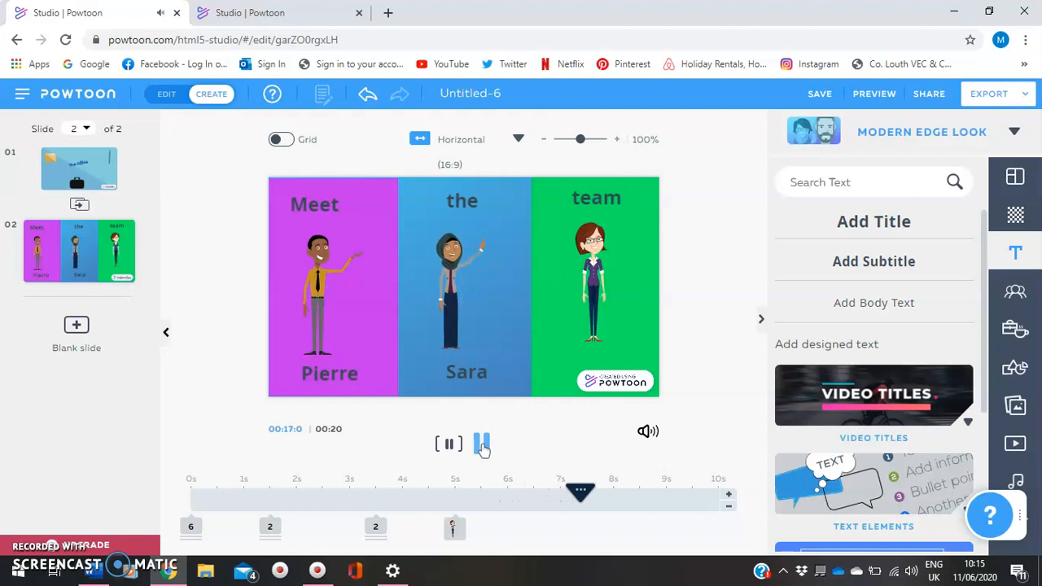
{"action": "left_click", "coordinate": [482, 445]}
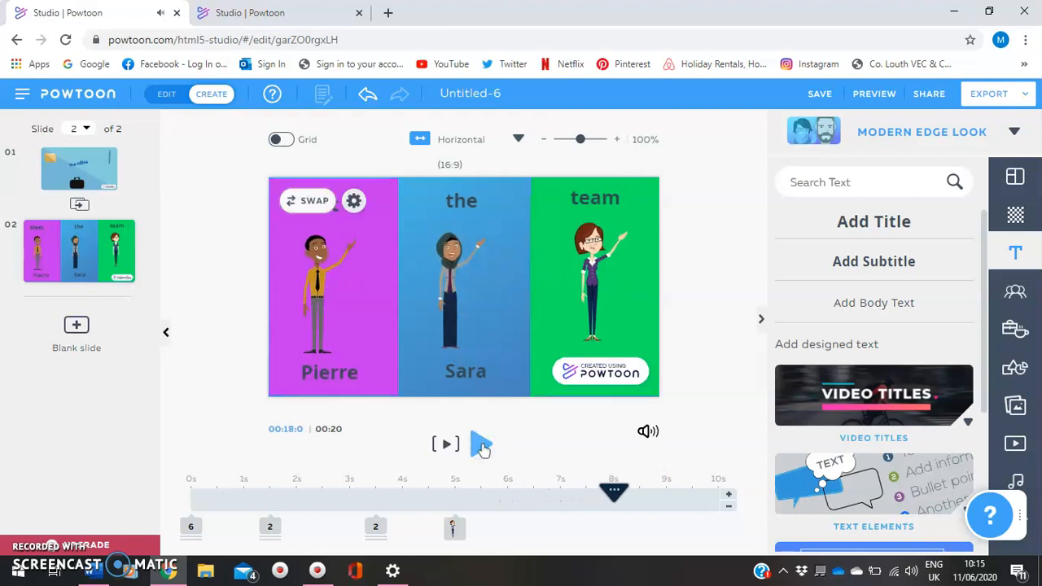
{"action": "left_click", "coordinate": [647, 433]}
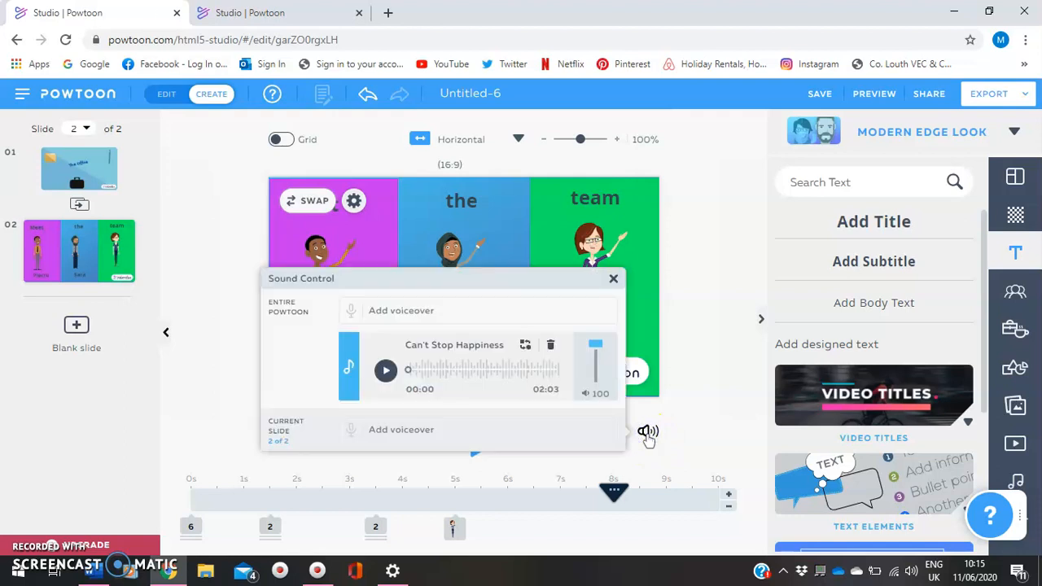